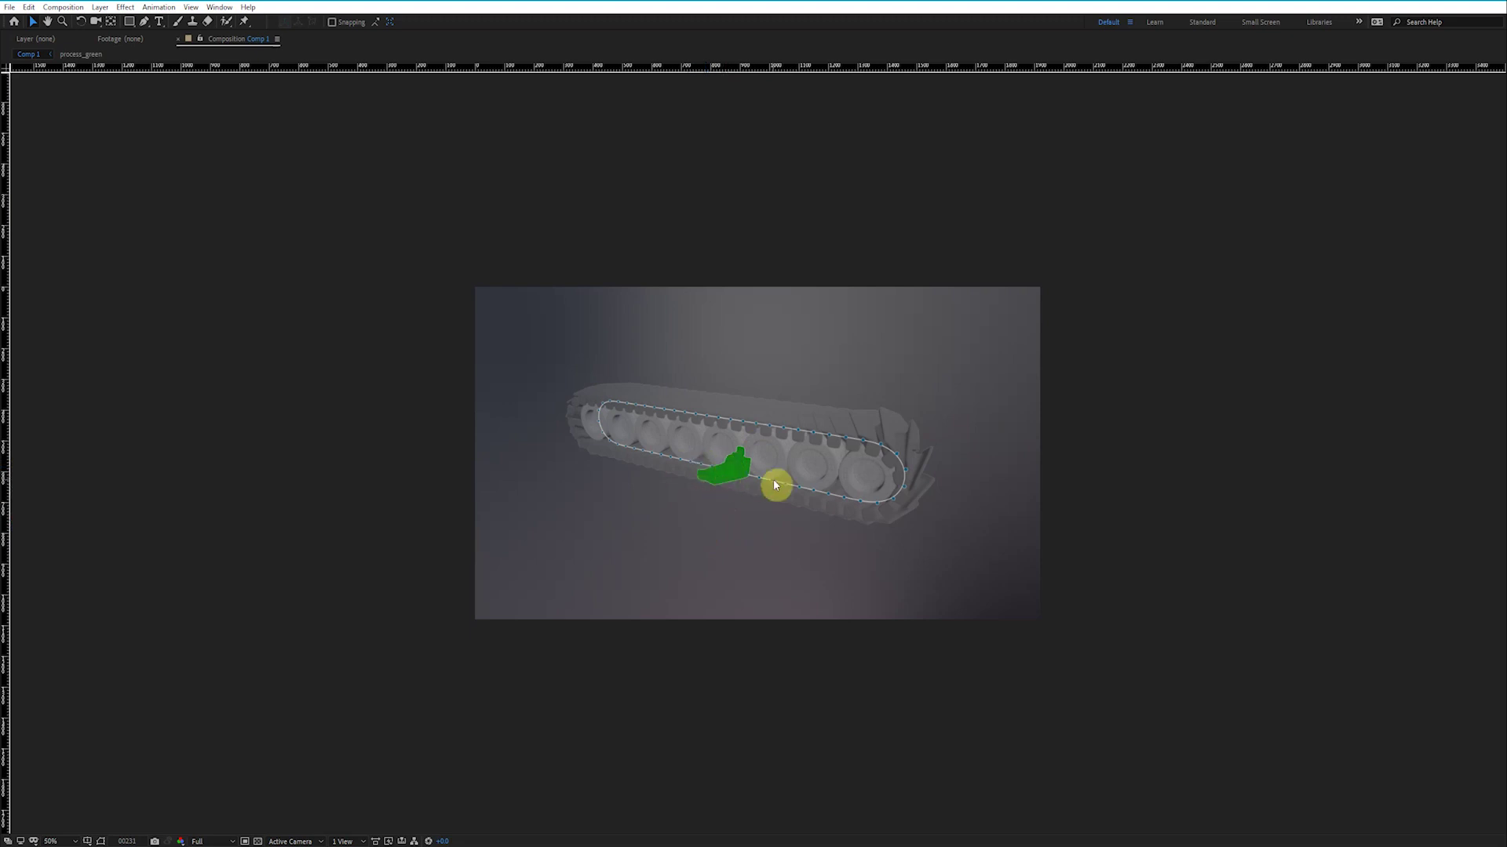
Play back the tank track composition to preview the finished animation.
key(space)
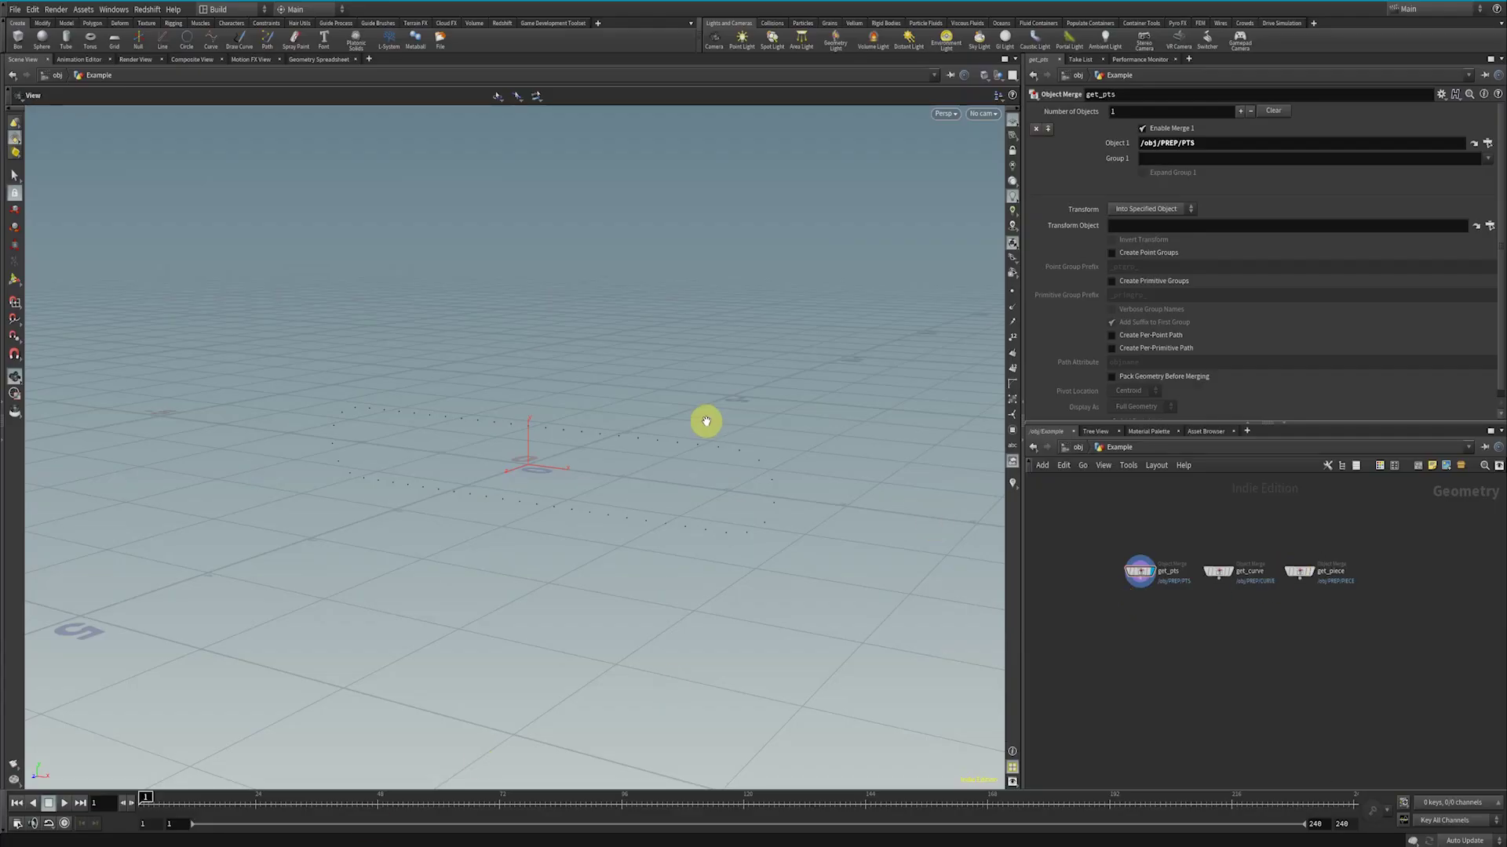
Switch to Houdini and examine the geometry of the get_pts, get_piece and get_curve nodes in the viewport.
mouse_move(707, 422)
mouse_down()
mouse_move(672, 421)
mouse_move(723, 437)
mouse_up()
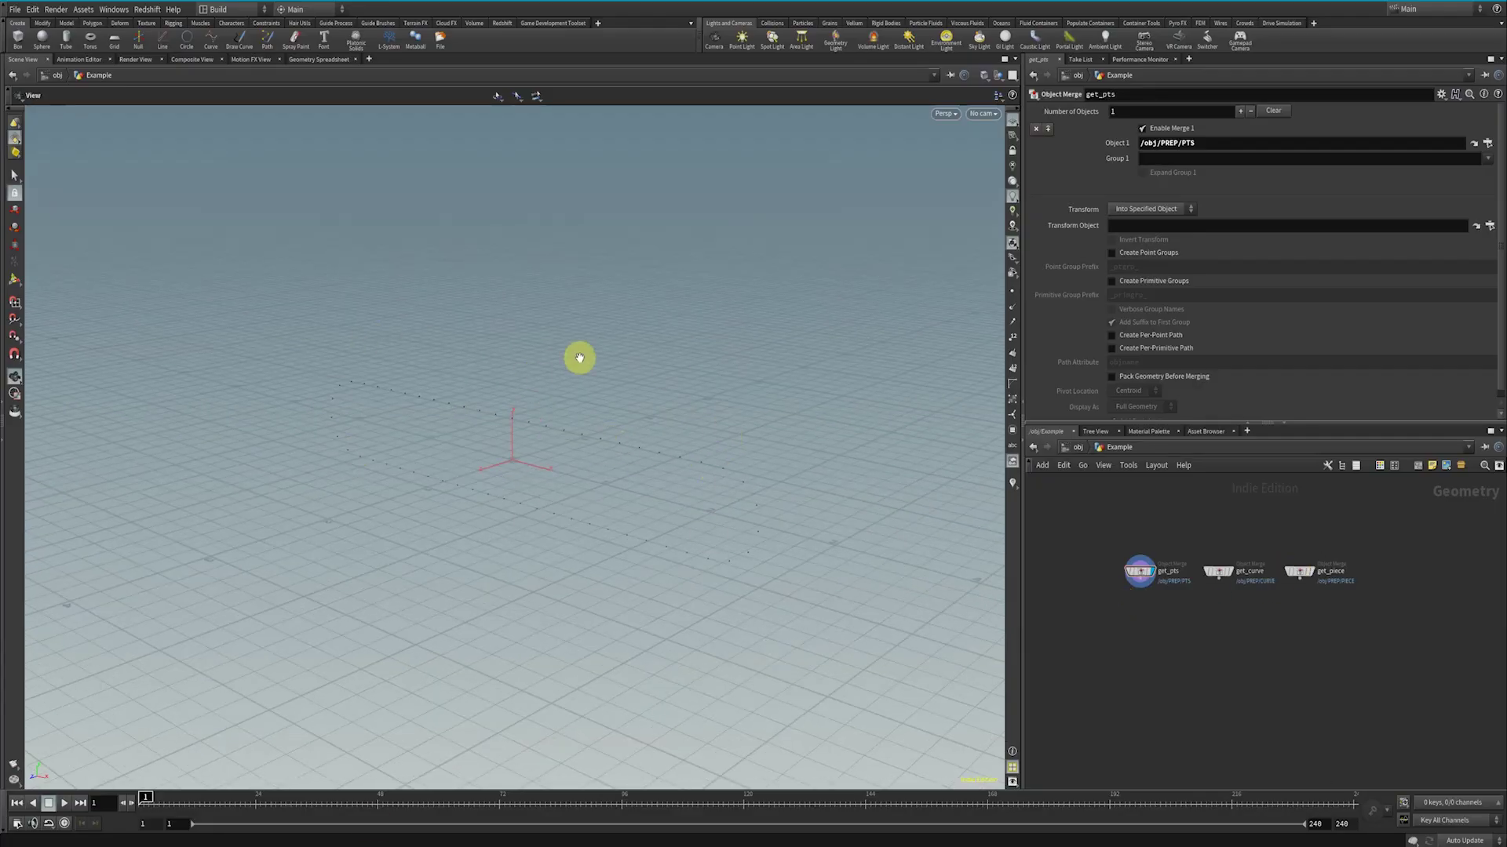
drag(747, 528, 747, 505)
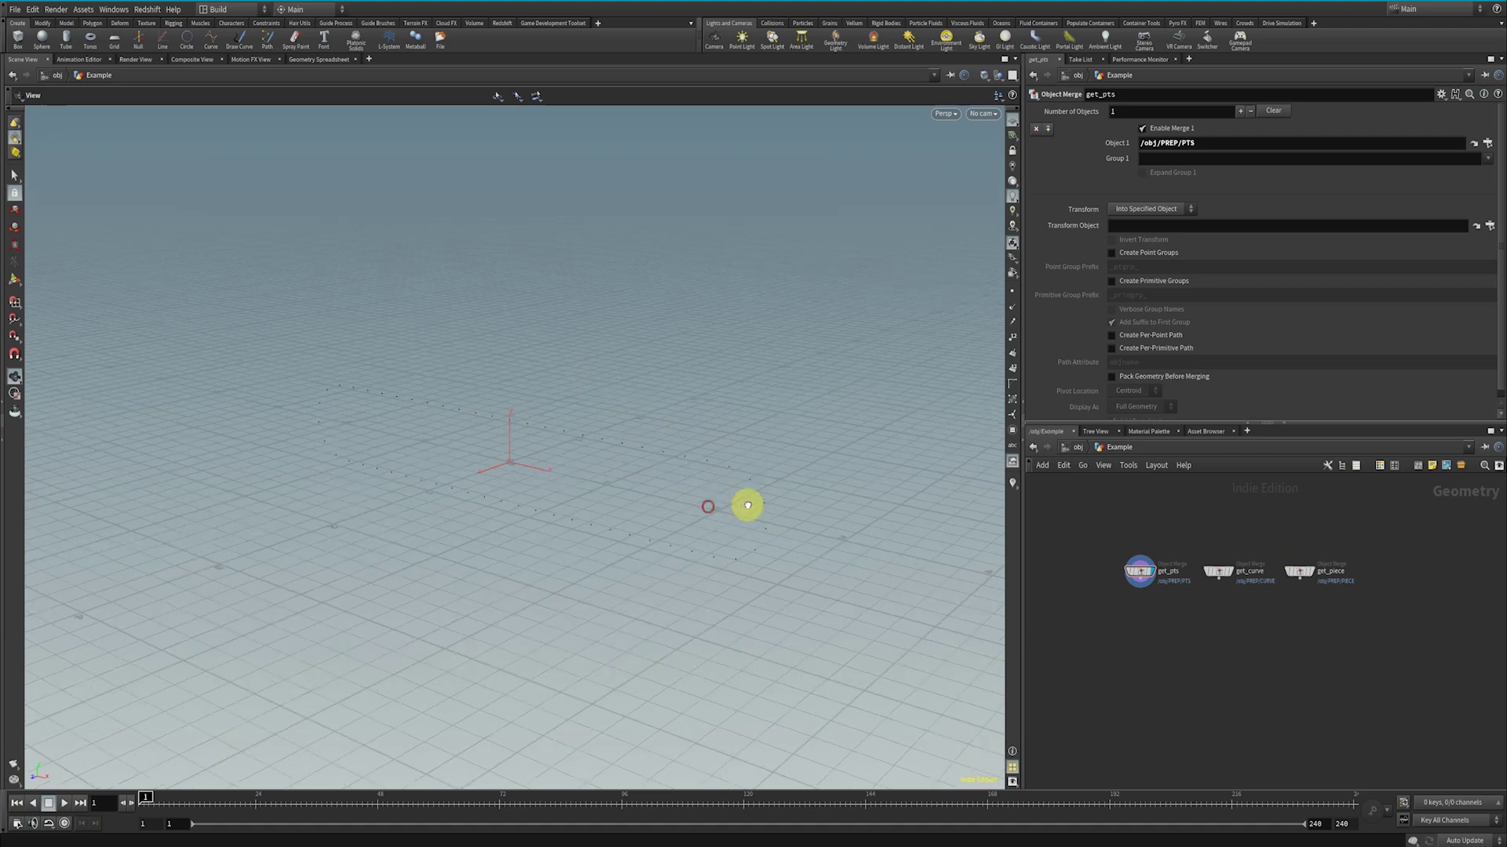
click(1322, 577)
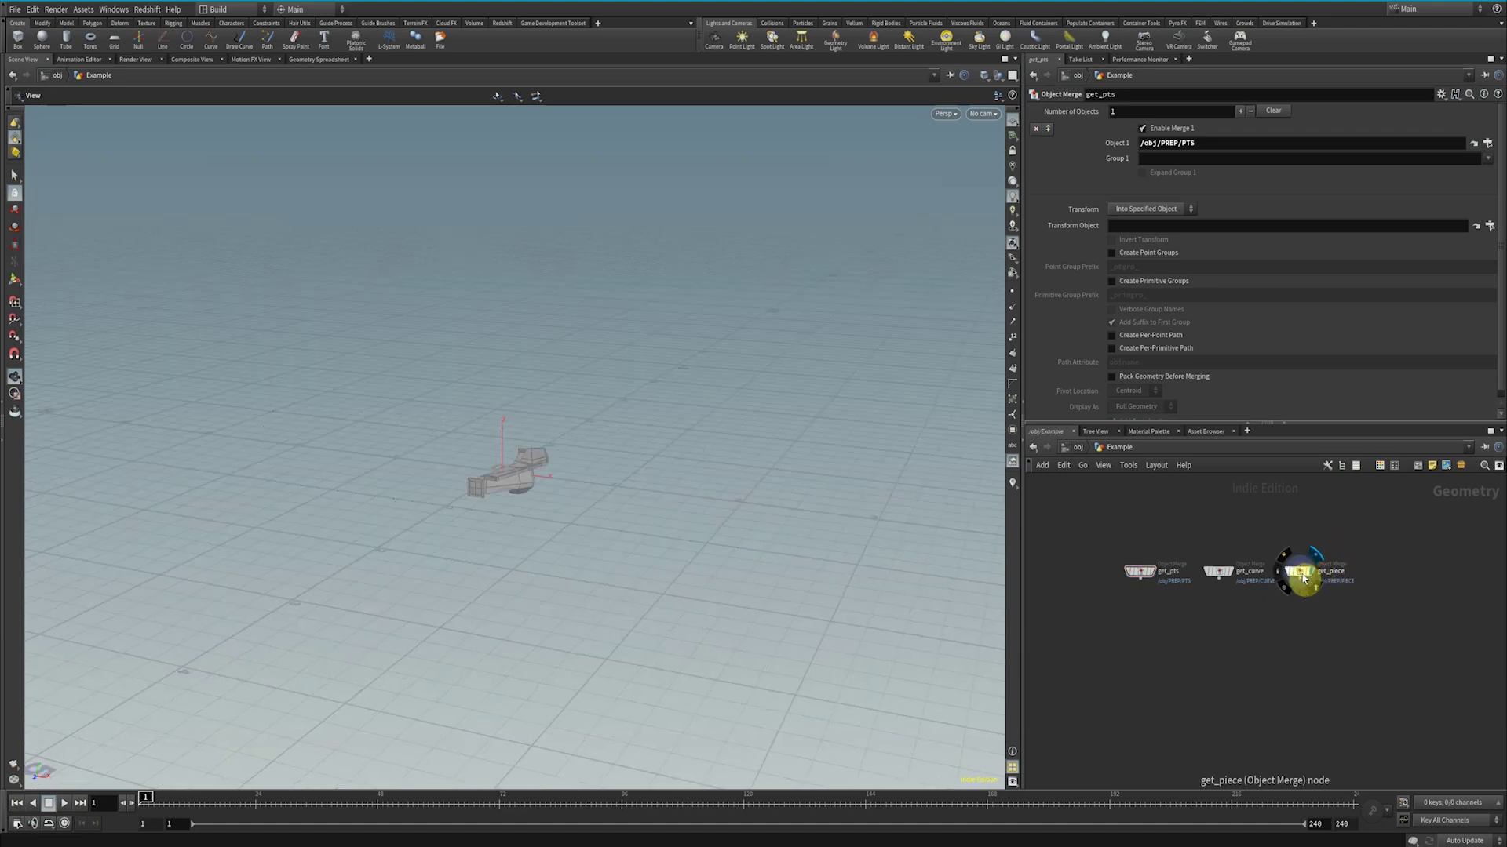
click(1221, 571)
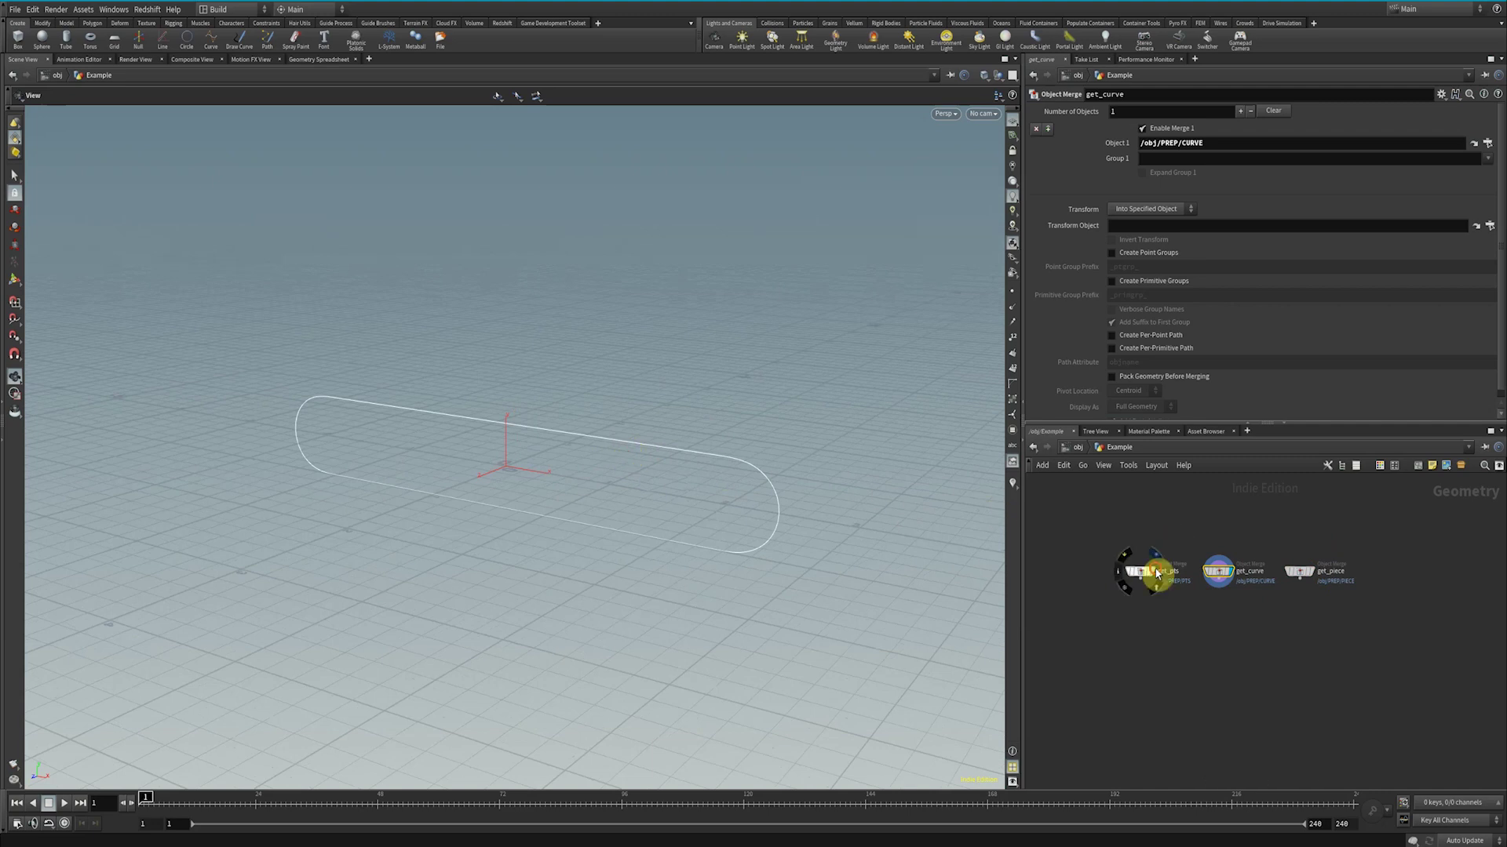
click(1141, 572)
click(1220, 573)
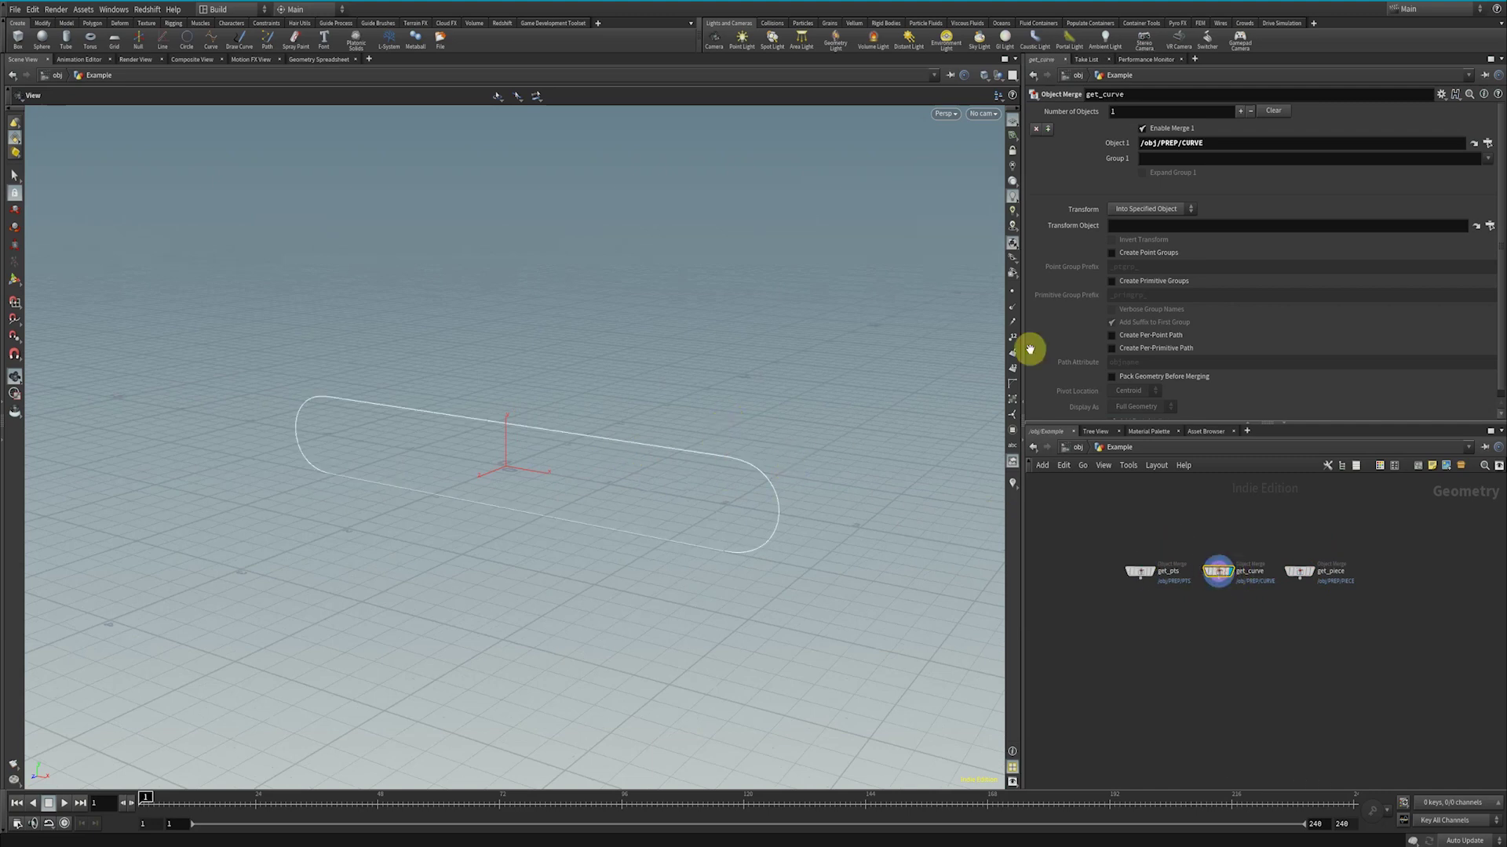
Show the point normals on get_curve, and display get_pts with its point numbers.
click(1013, 311)
alt+drag(834, 454, 628, 459)
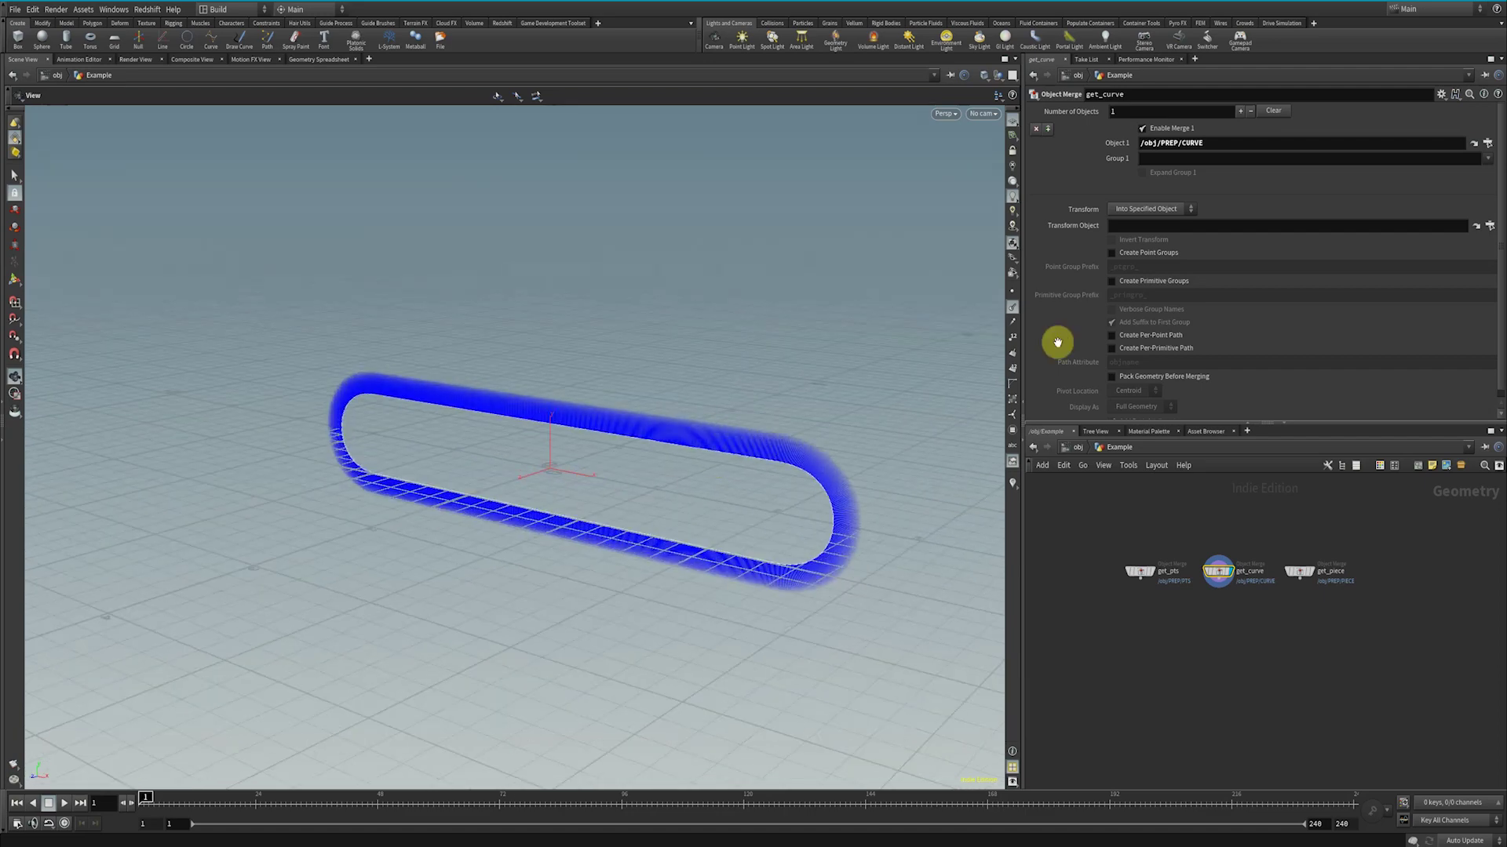
click(1141, 571)
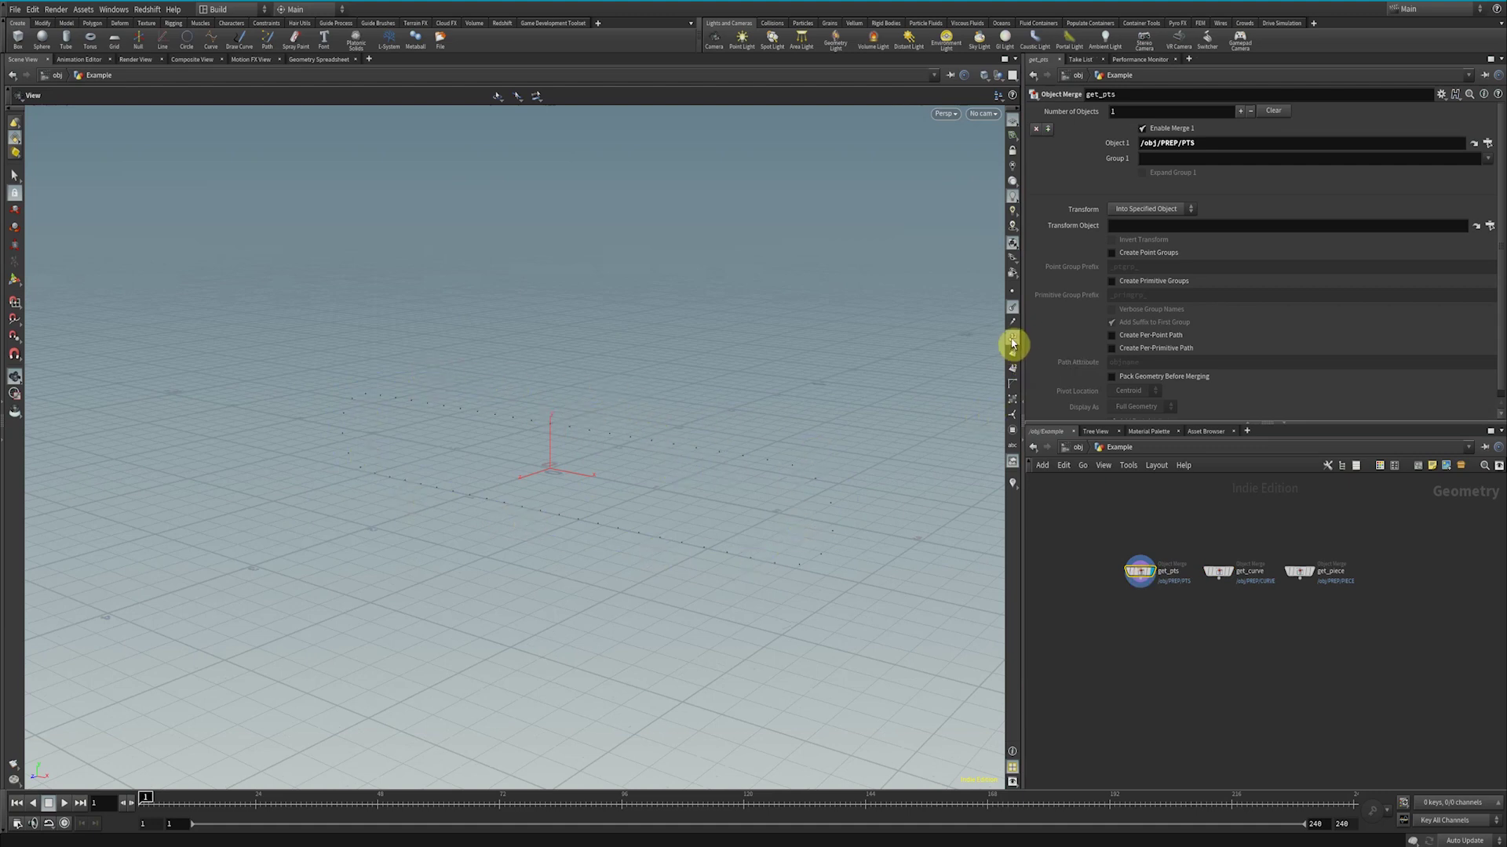
click(1012, 343)
drag(440, 474, 548, 447)
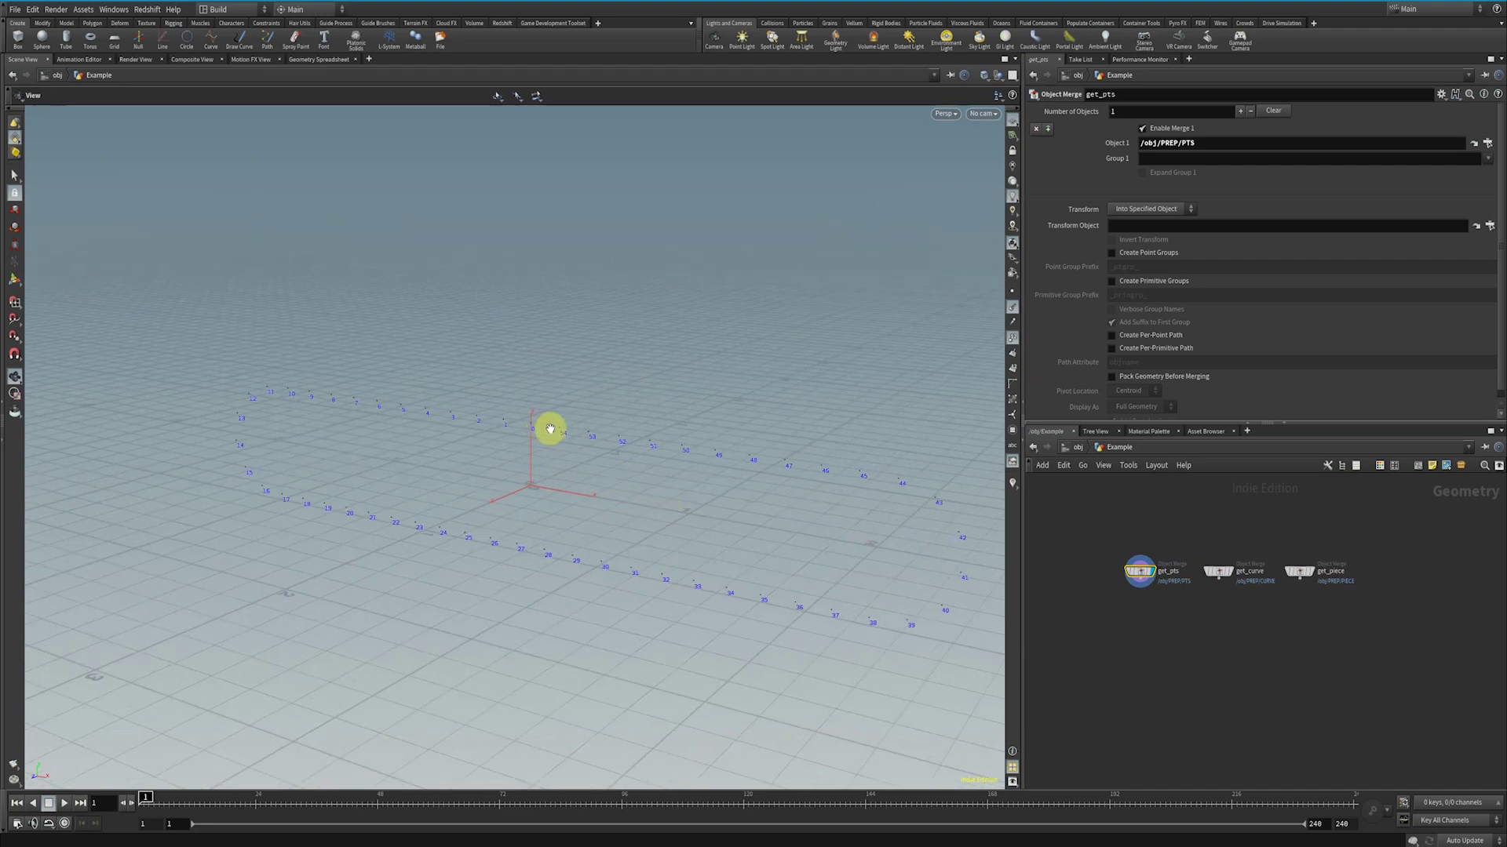
Display get_curve again, hide the point normals and point numbers, and view the curve node's info.
click(1218, 572)
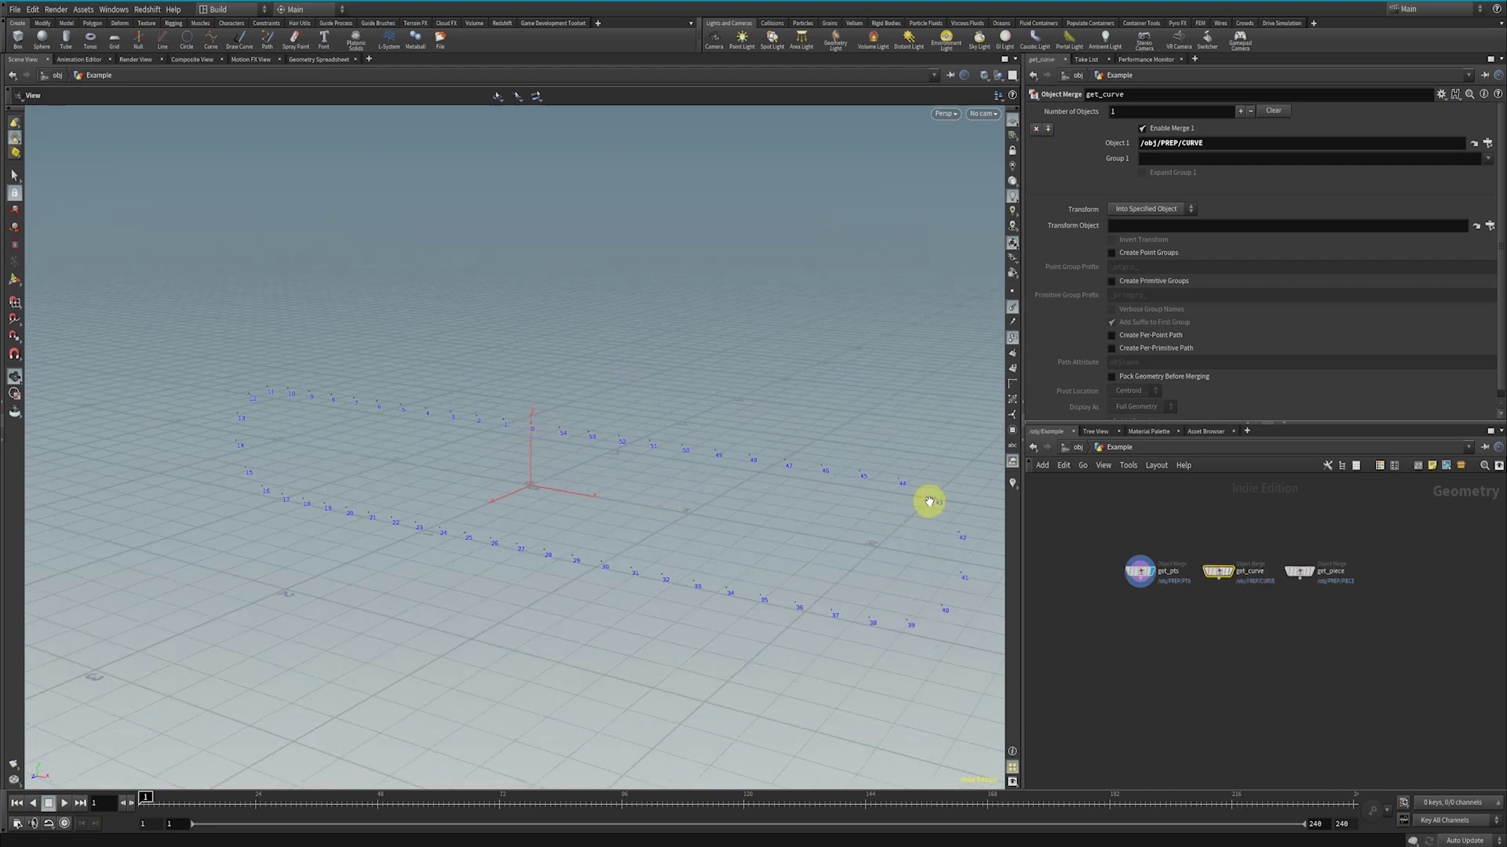
click(1231, 572)
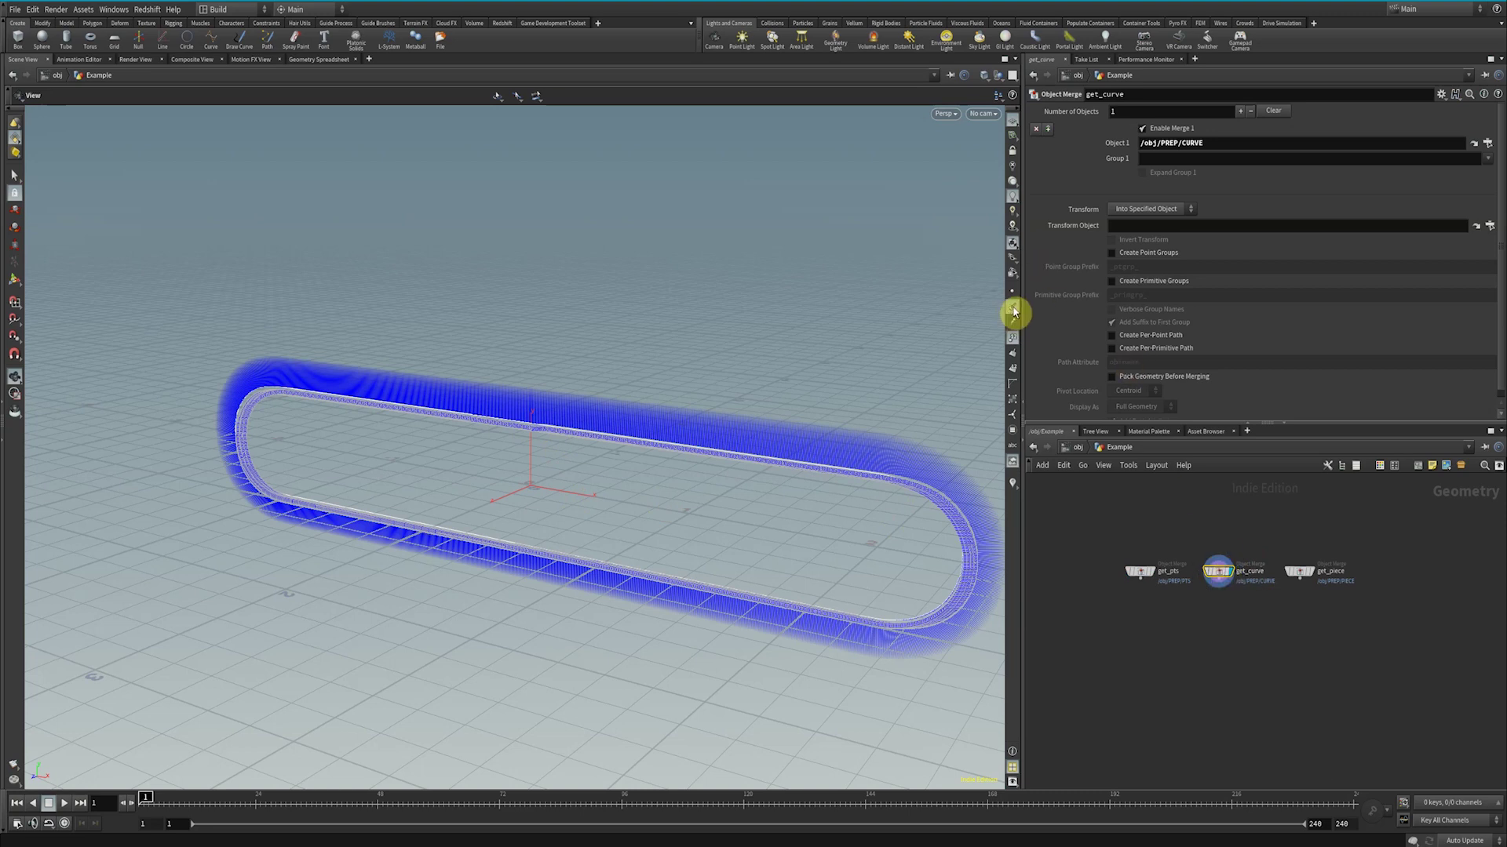
click(1013, 314)
middle_click(1221, 572)
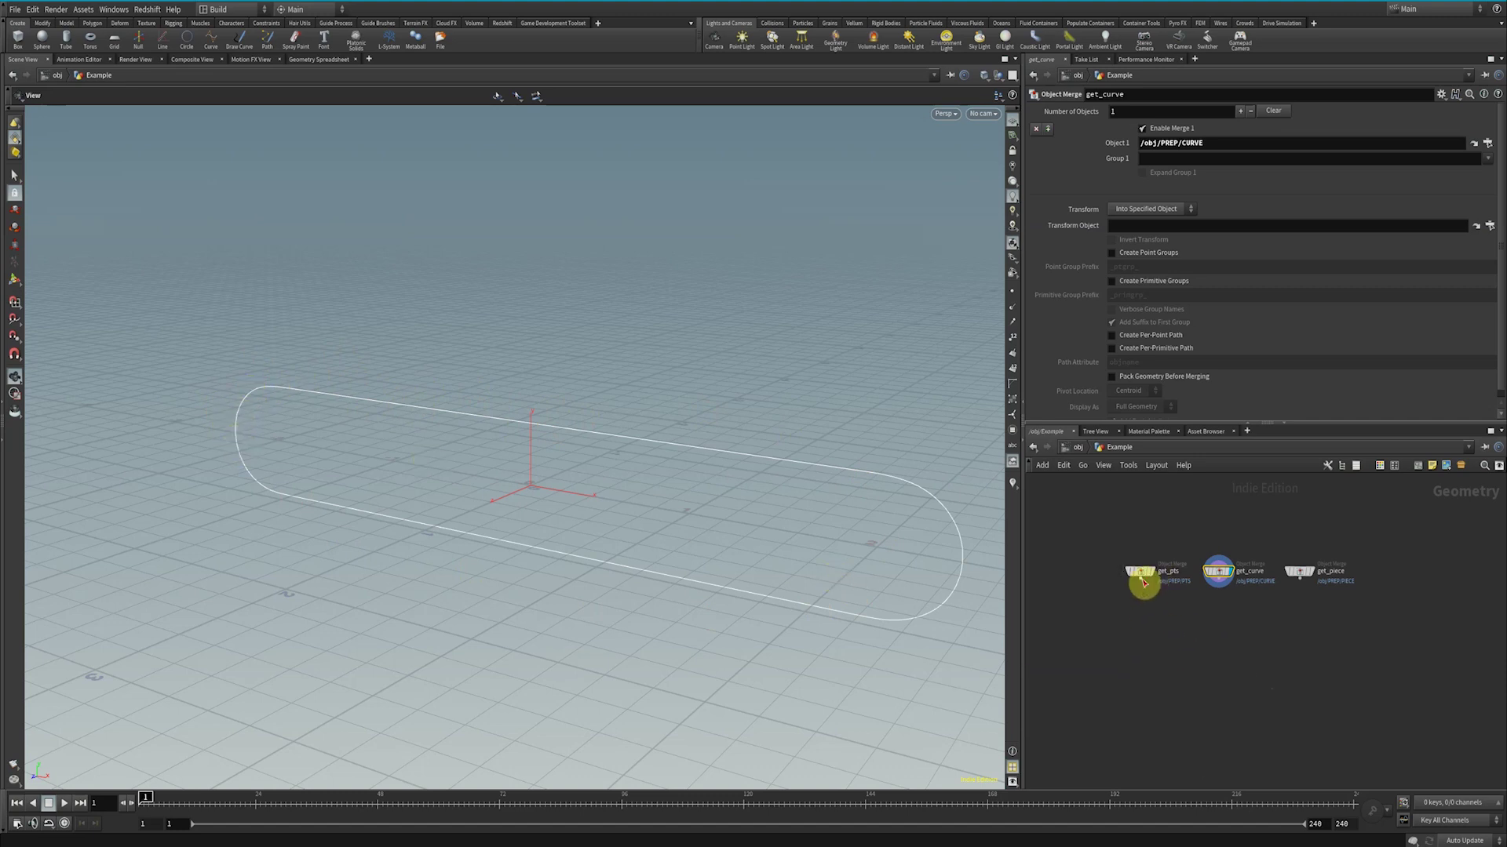
Add an Attribute Wrangle node below get_pts, connected to its output.
click(1143, 582)
key(Tab)
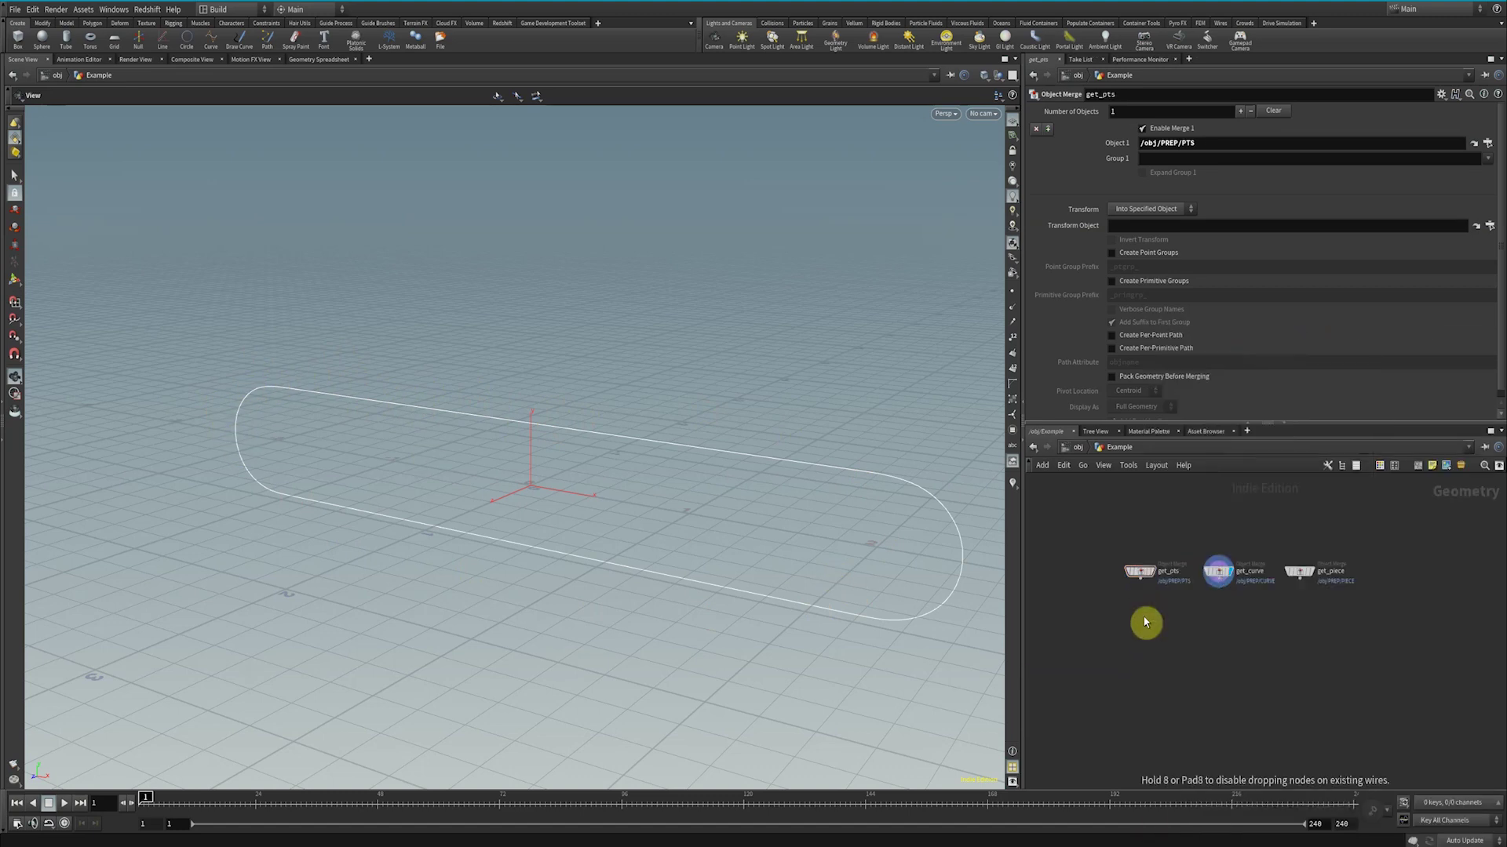
scroll(1145, 620, up, 2)
click(1144, 616)
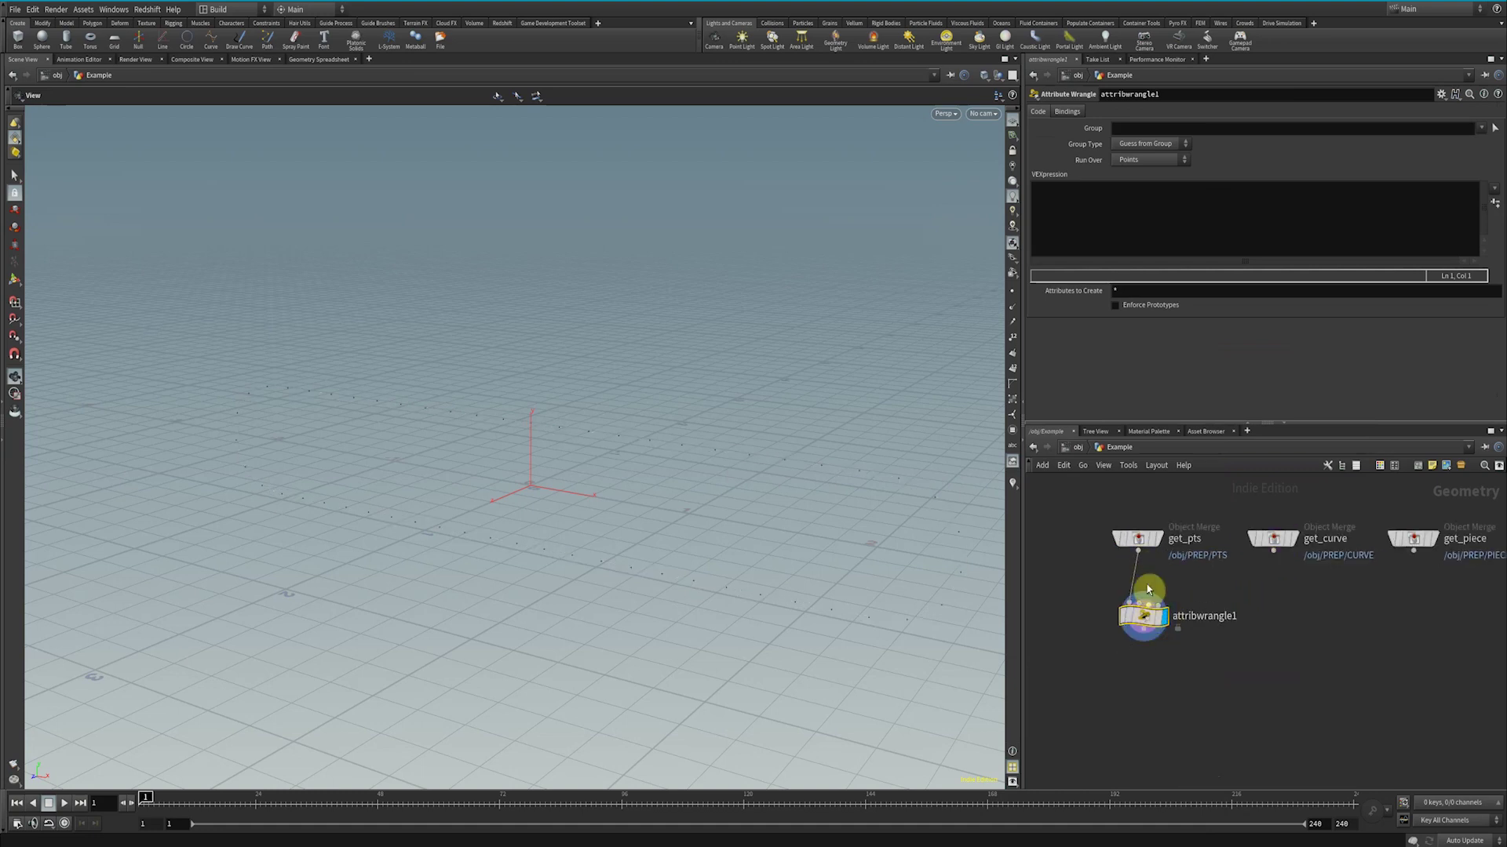
Declare a vector variable in the wrangle's VEX code with "vector primuv;" and start a new line.
click(1139, 230)
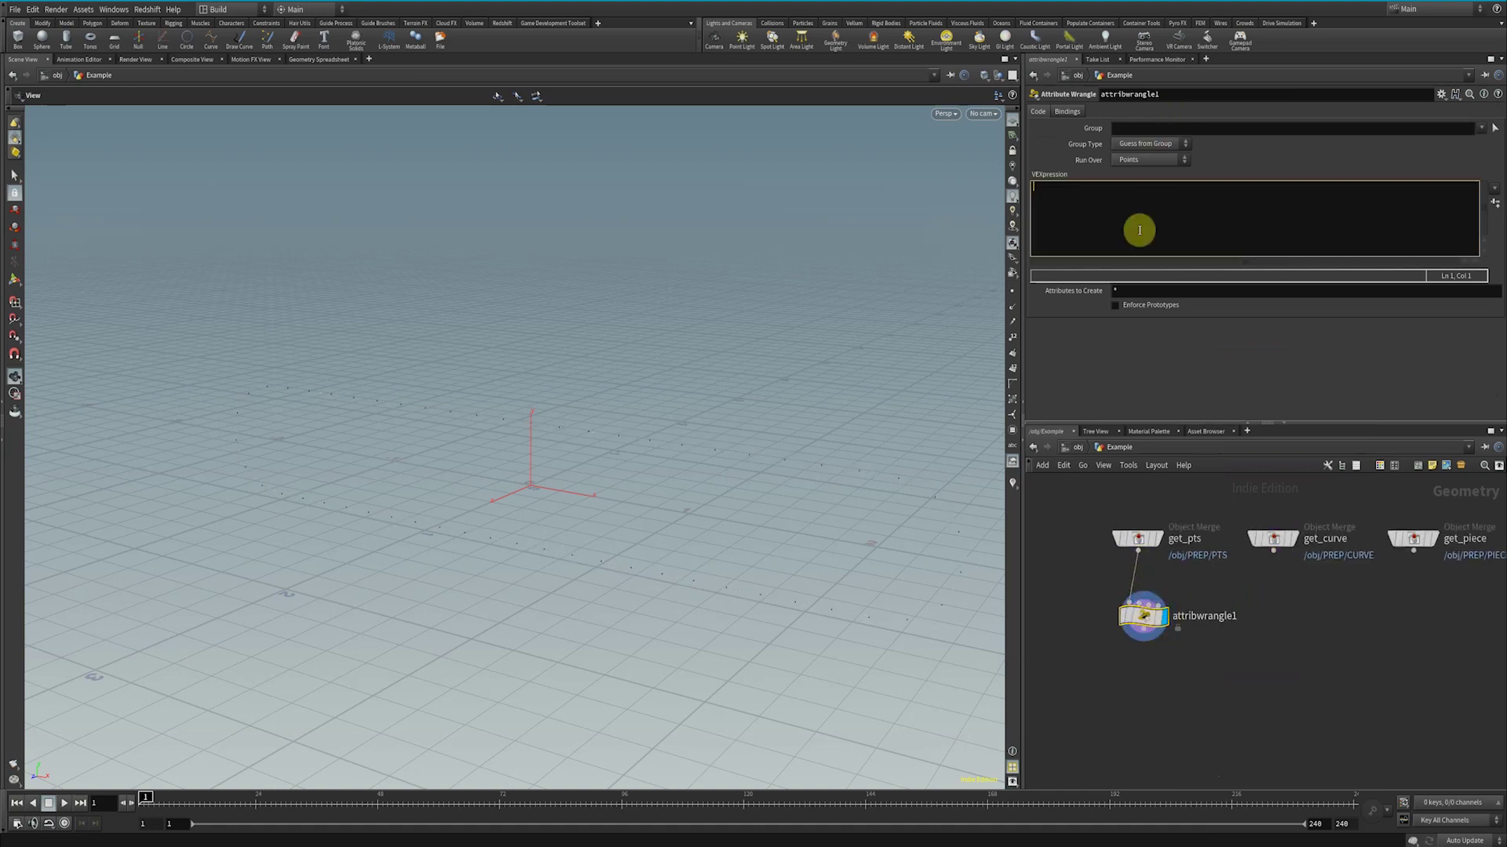
text(vector prim)
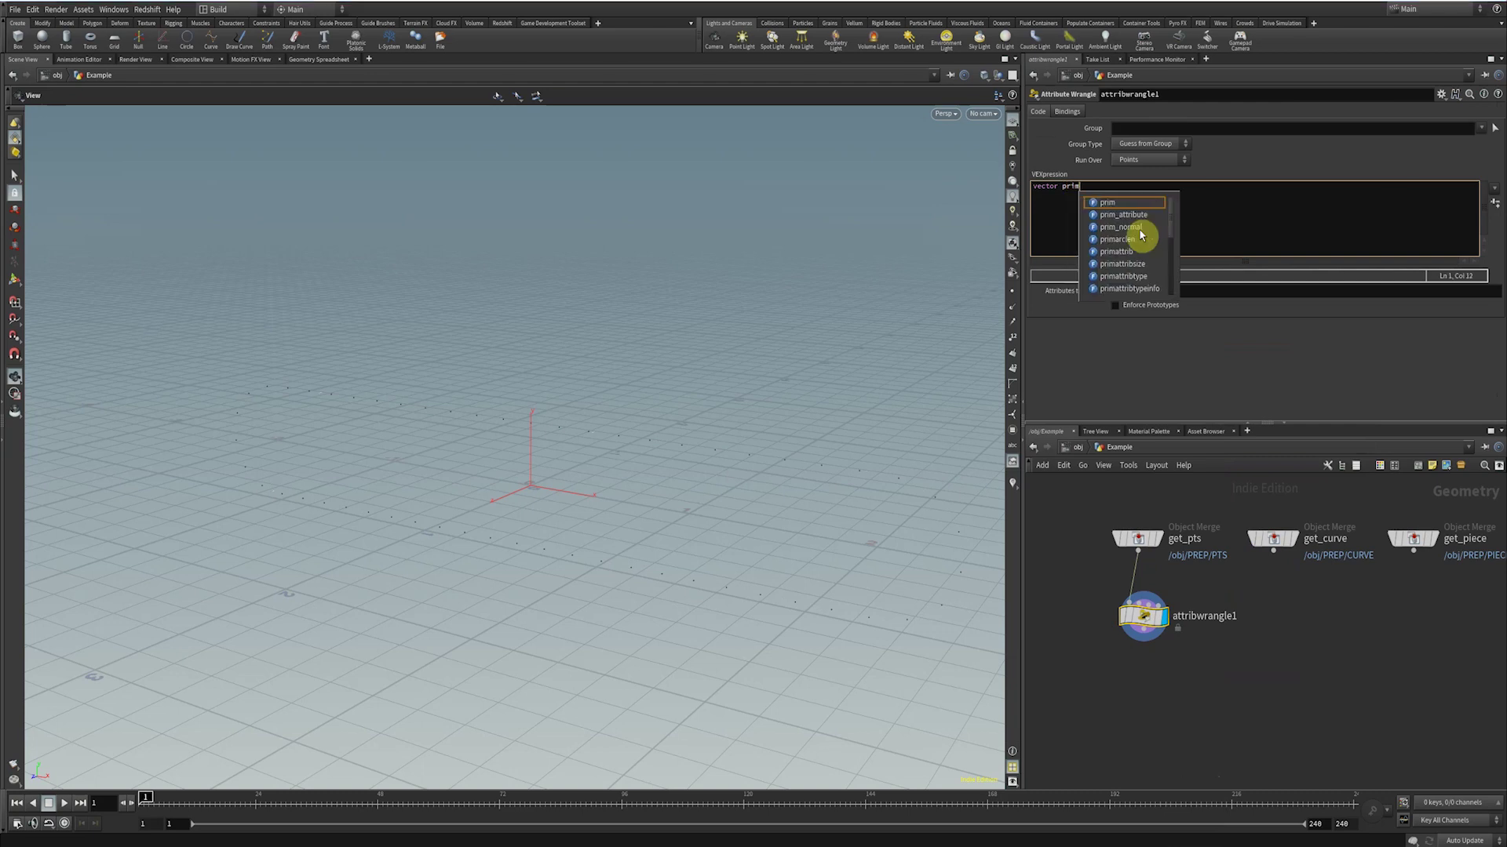
text(uv)
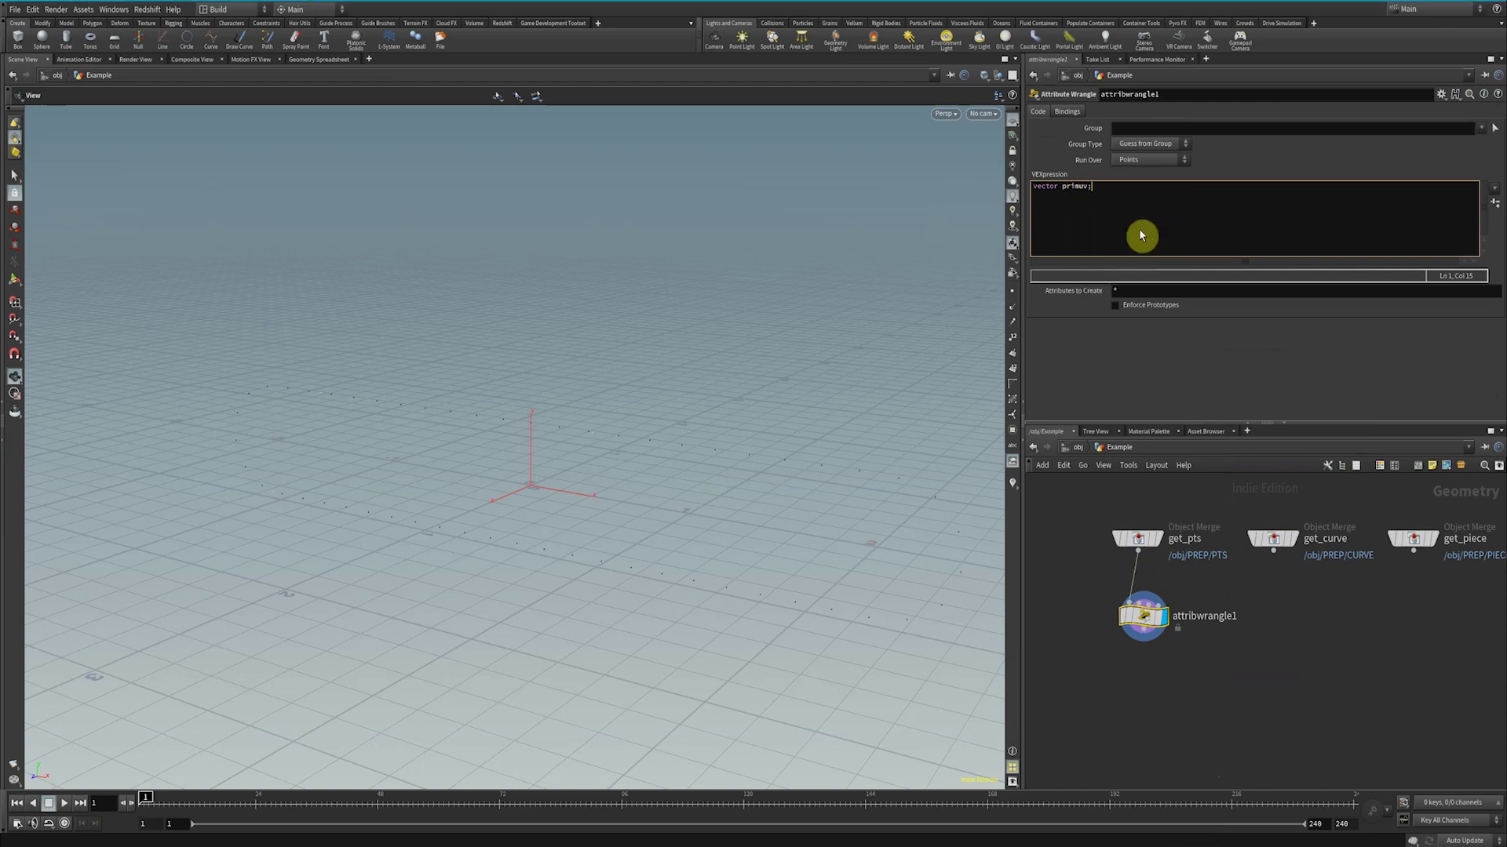
key(Return)
Inspect the node info of get_pts for its point attributes.
mouse_move(1150, 622)
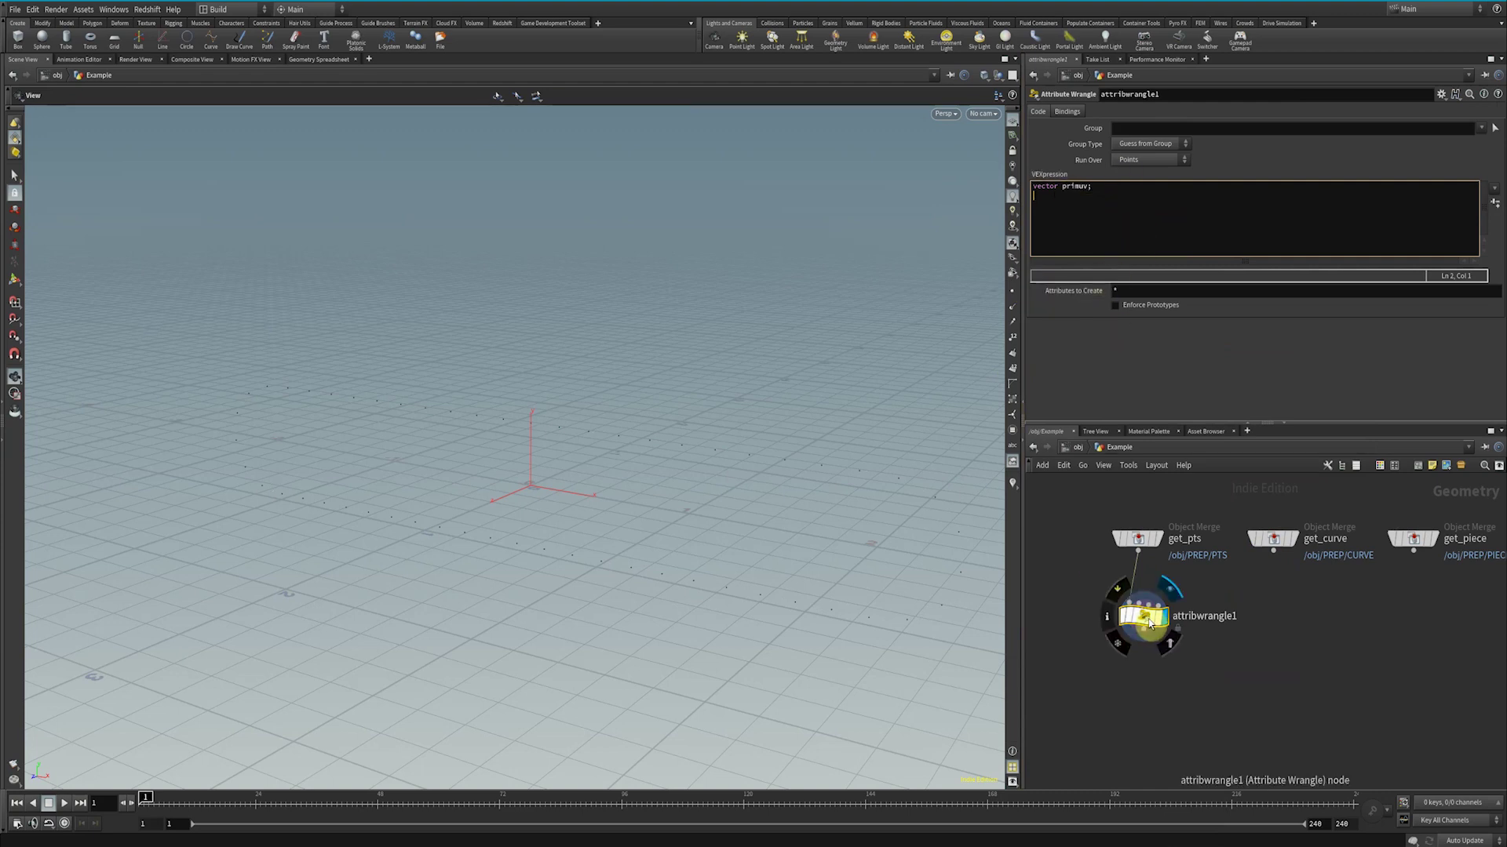
middle_click(1139, 544)
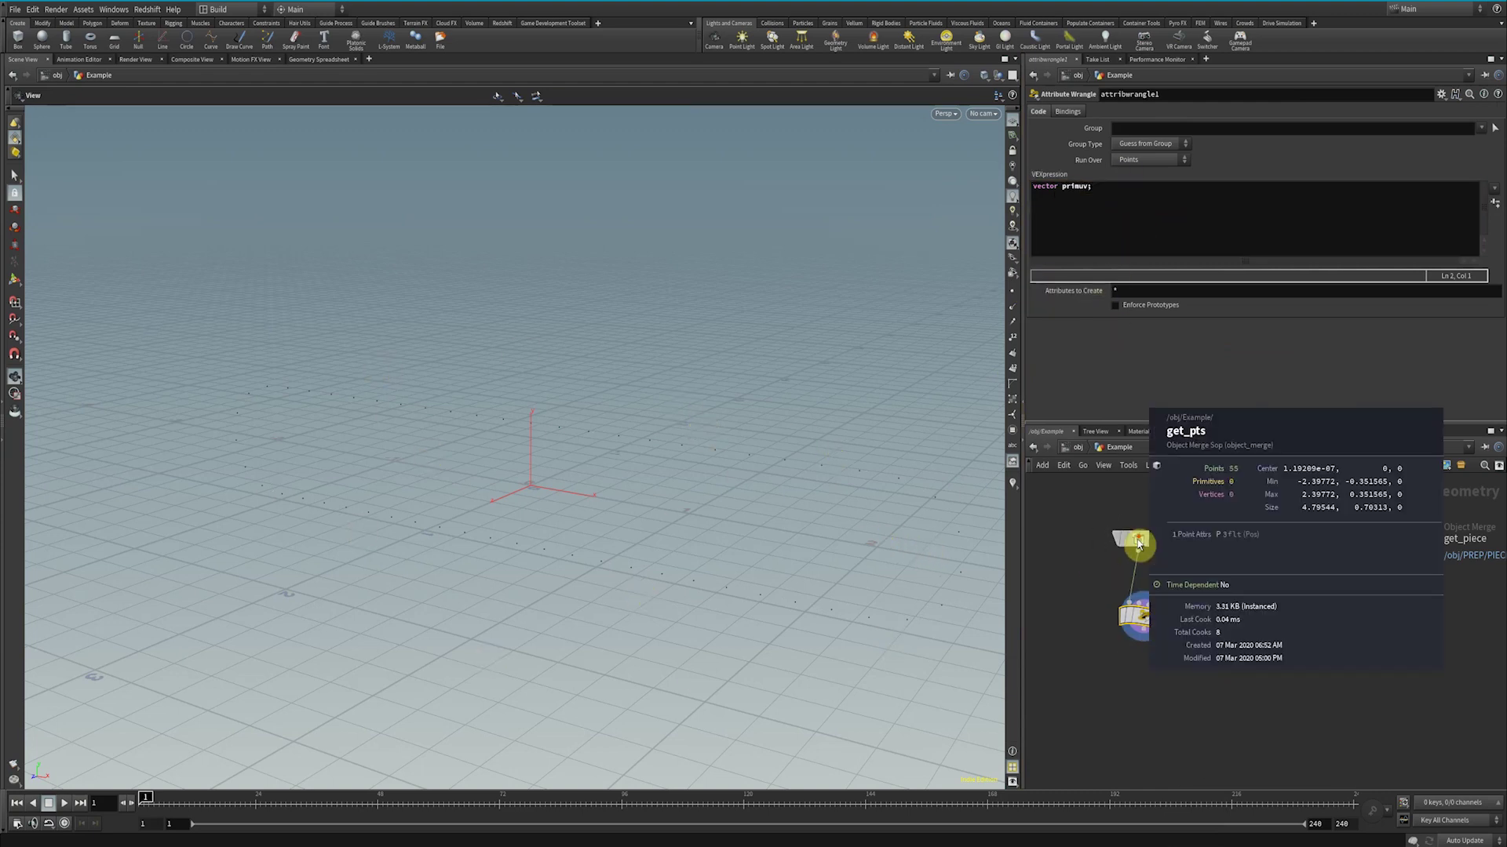
middle_drag(1139, 544, 903, 507)
click(1102, 188)
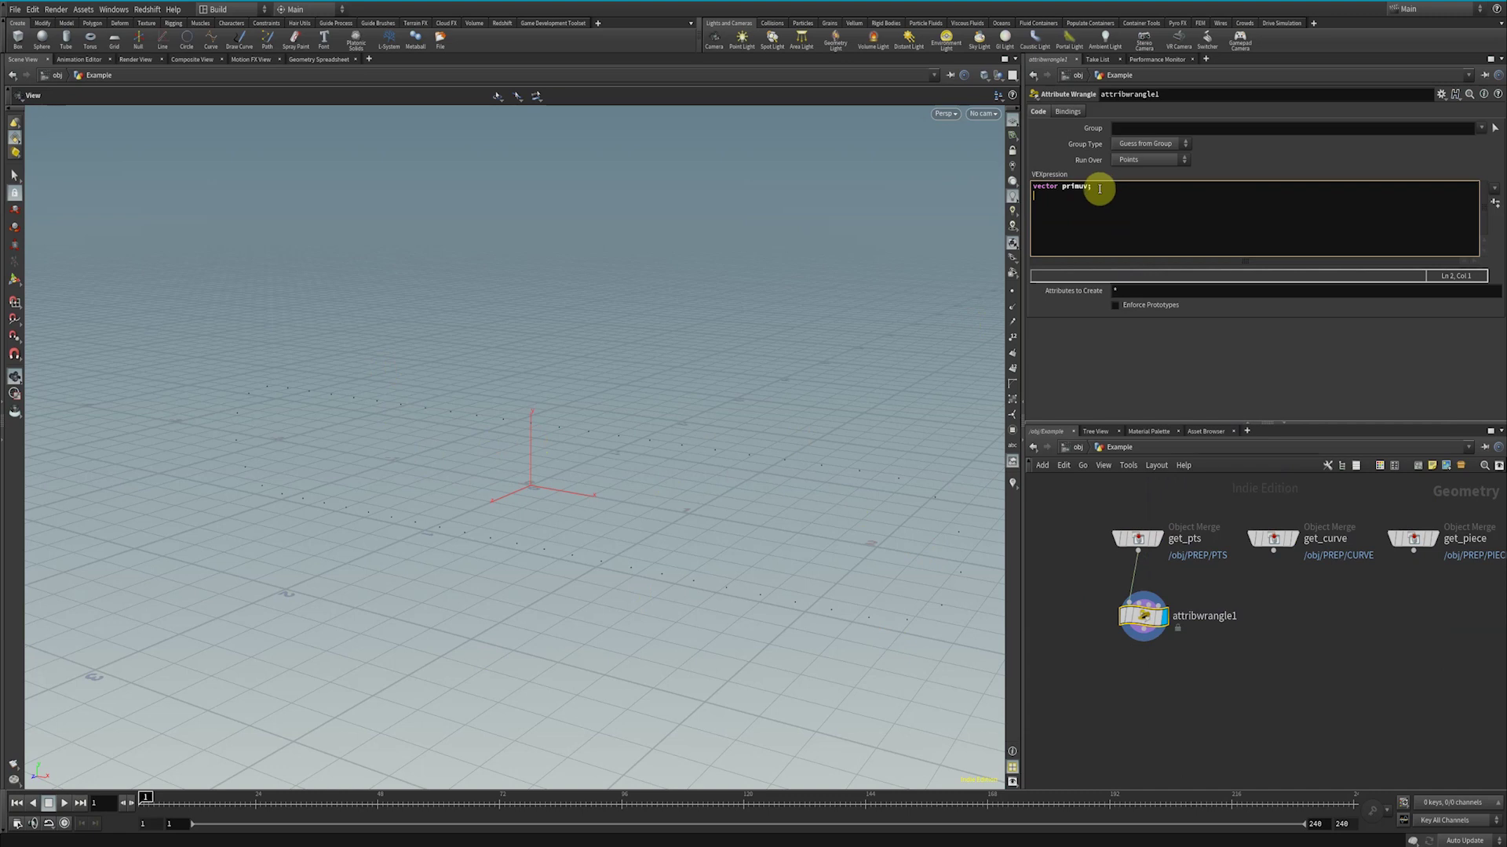
drag(1099, 188, 1033, 187)
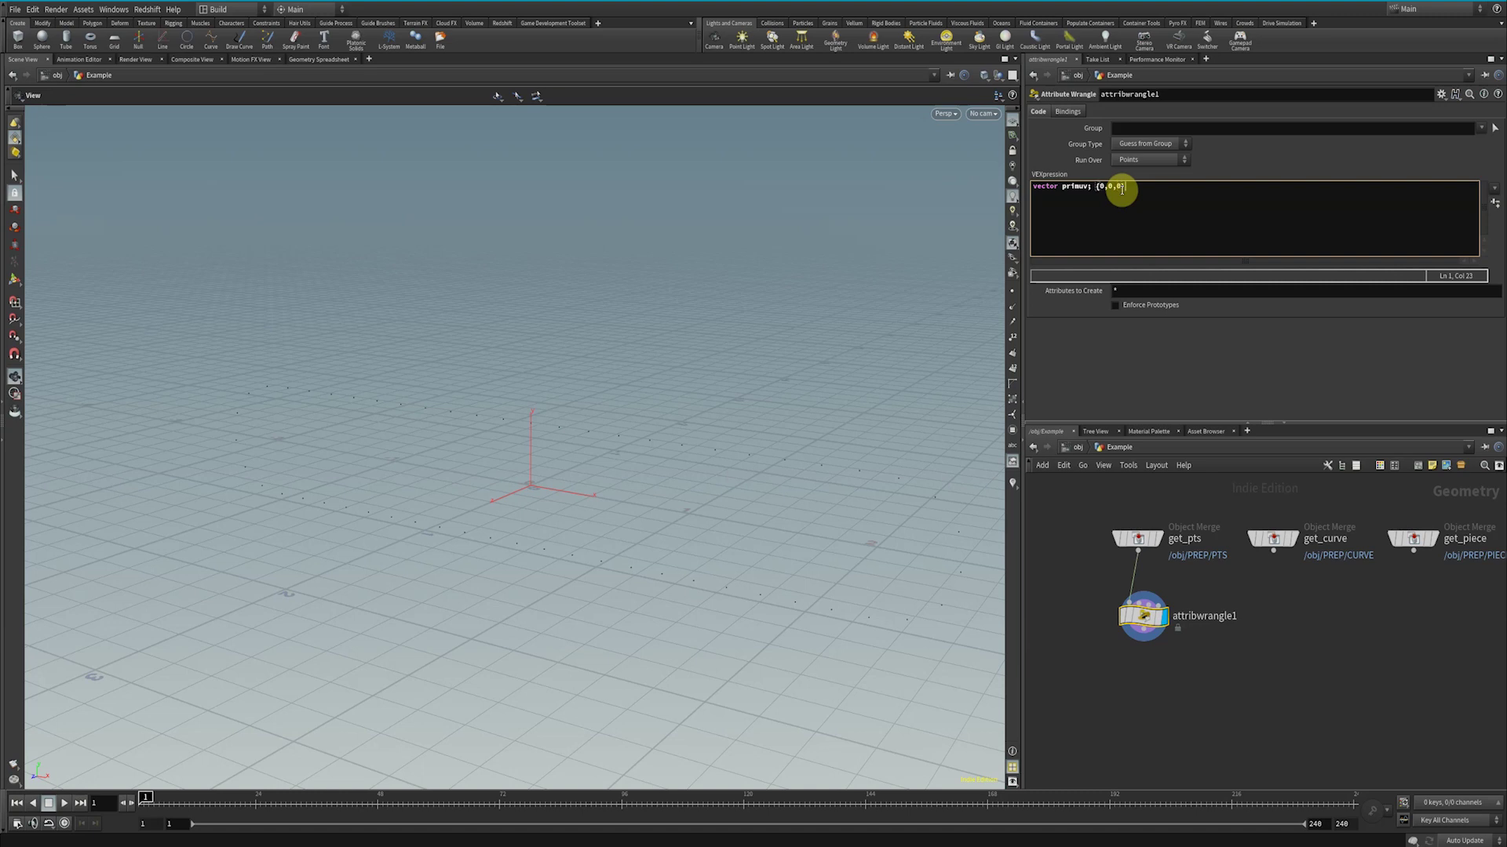
drag(1125, 187, 1108, 186)
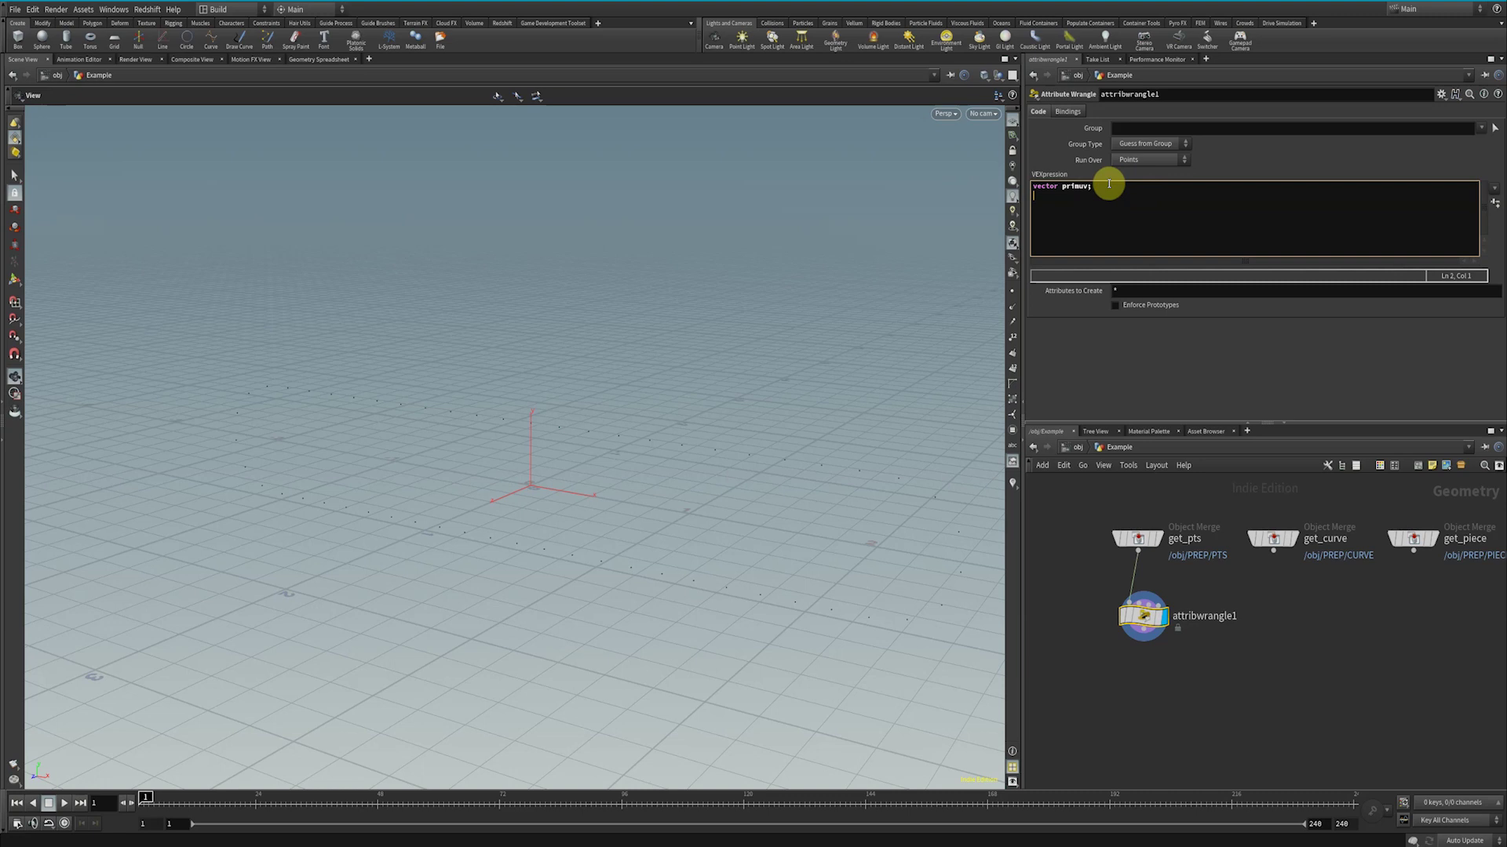
Start an xyzdist( function call on the second line of the VEX code.
text(y)
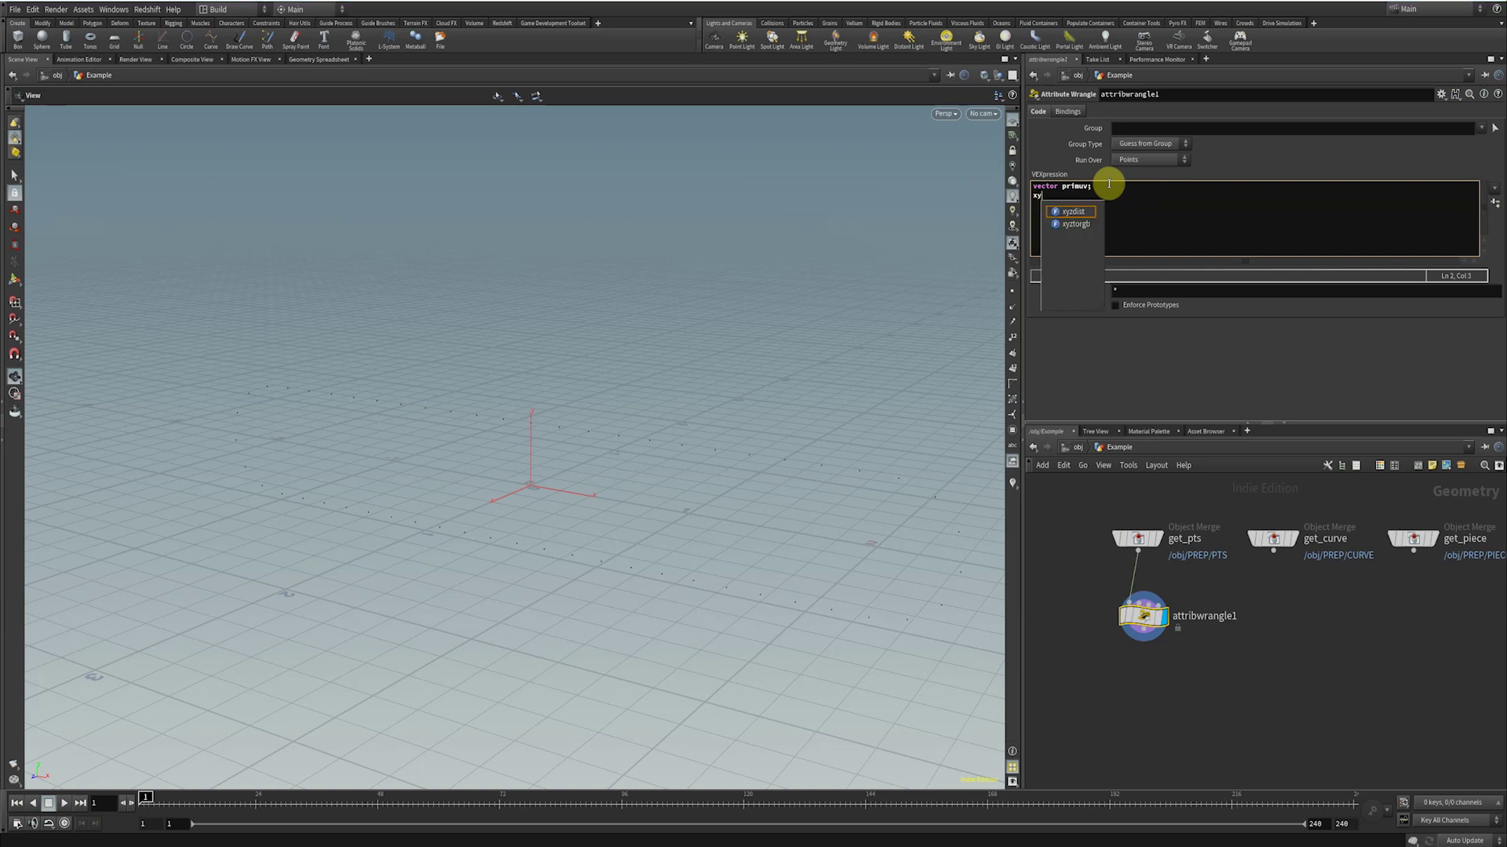
text(z)
key(Return)
text(()
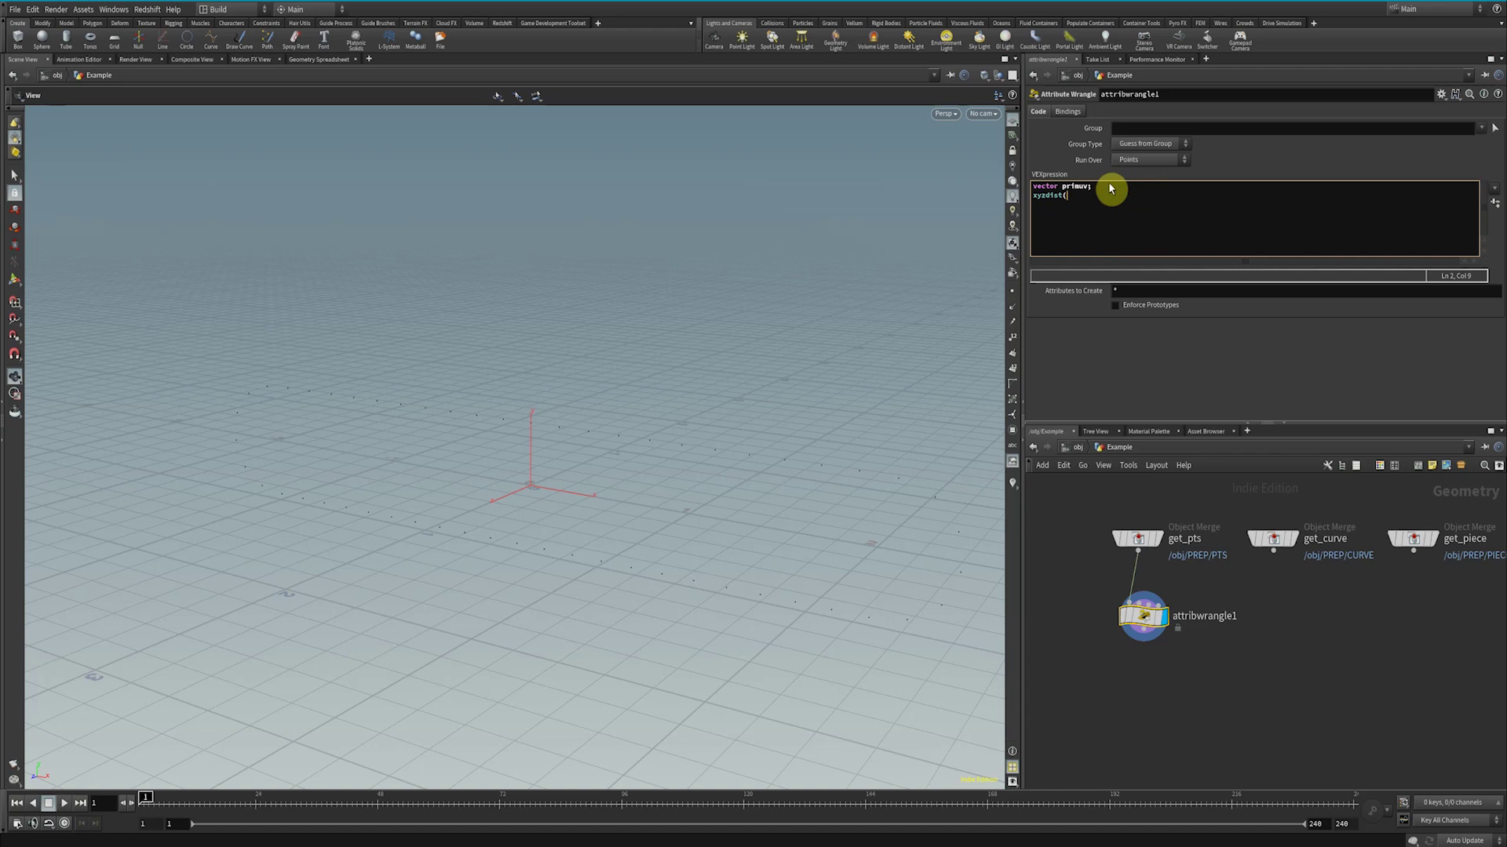
Look up the help page of the xyzdist VEX function and place its window over the middle of the viewport.
click(1047, 195)
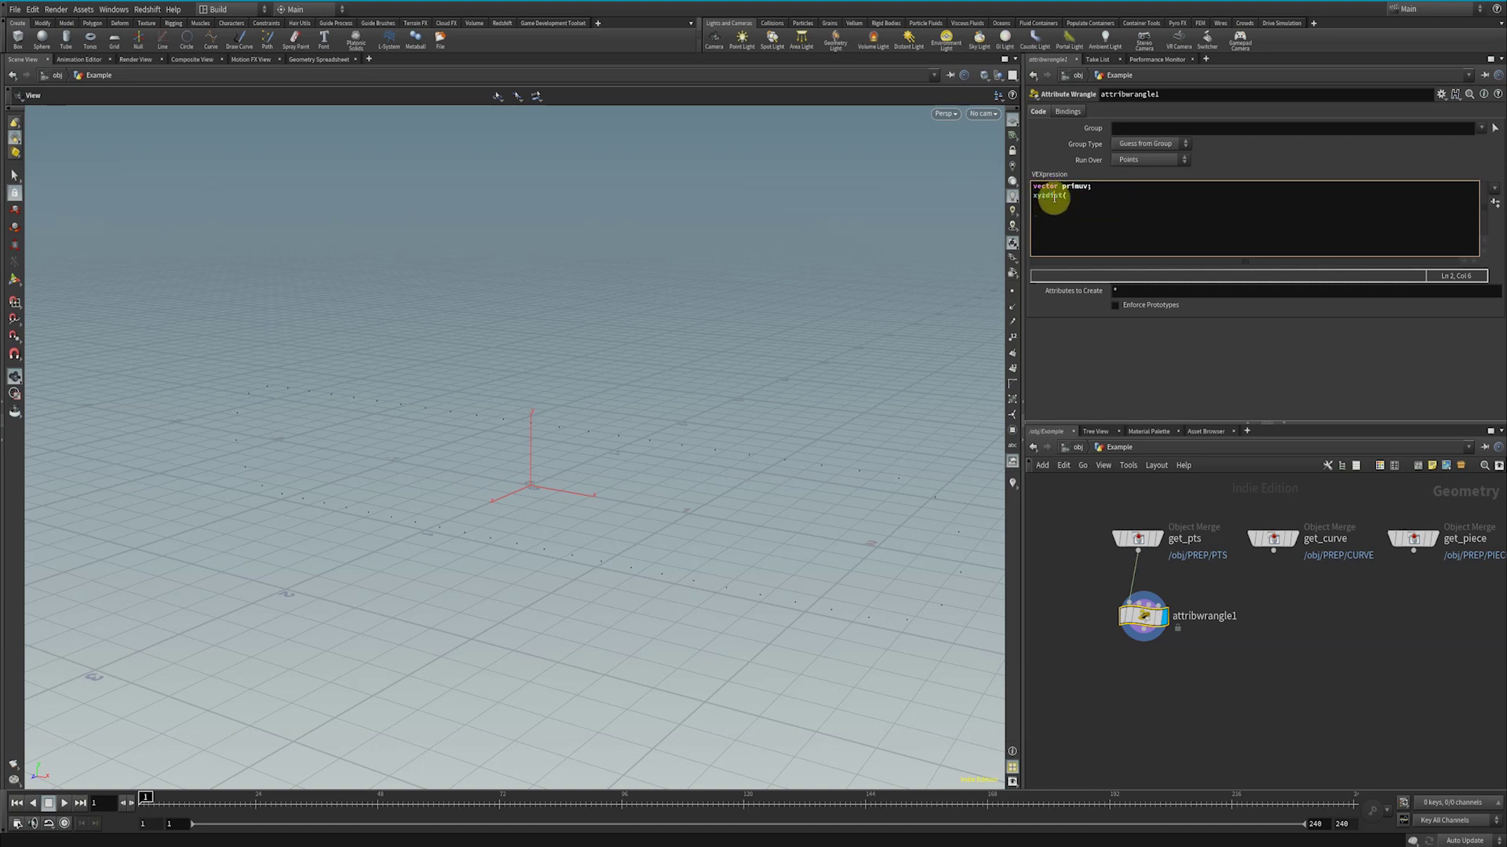
key(F1)
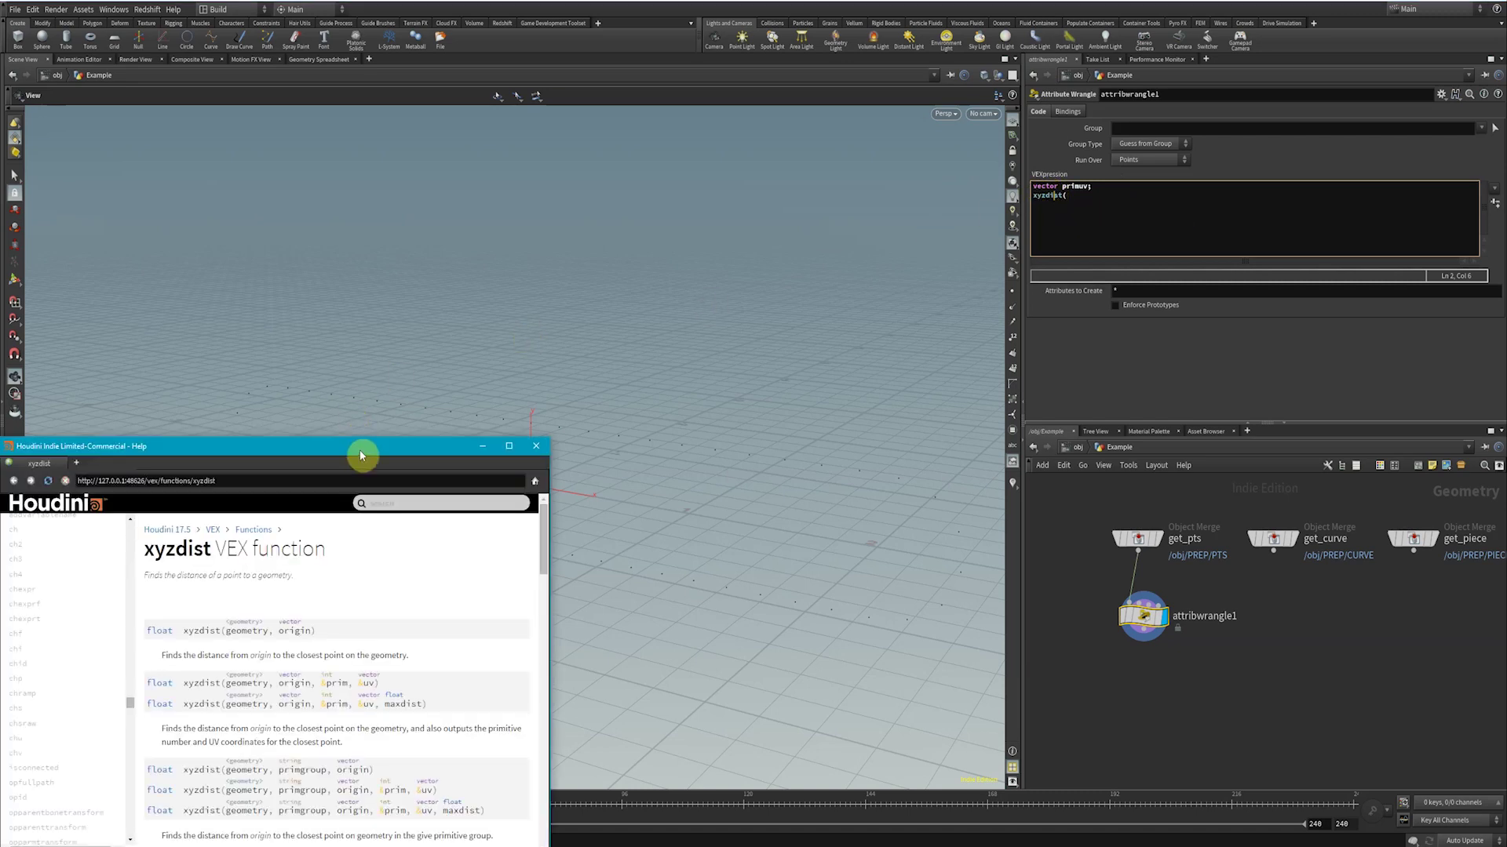
drag(359, 449, 558, 267)
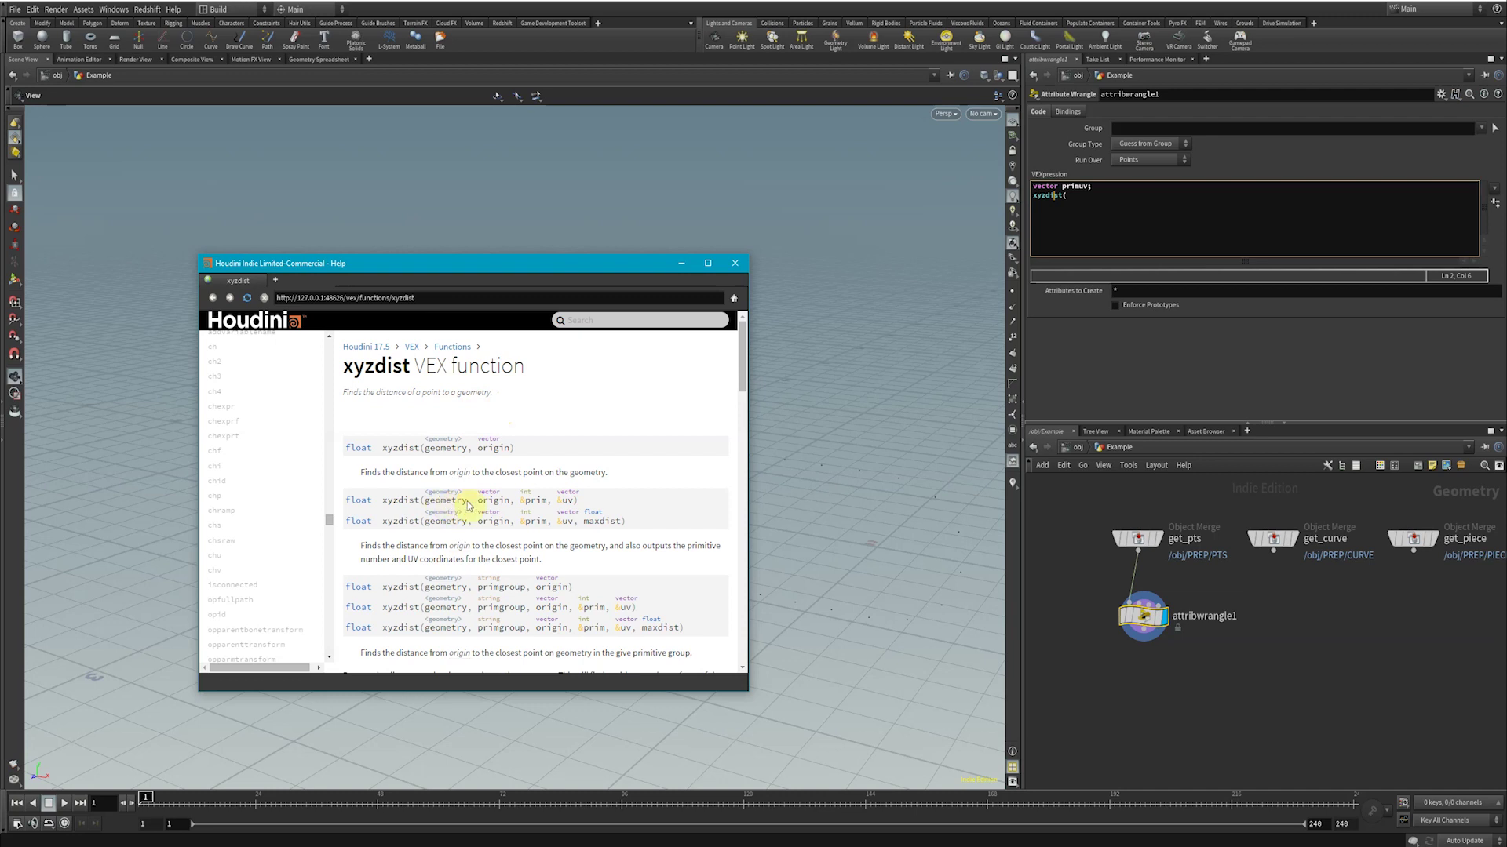
Connect get_curve to the wrangle's fourth input, enter 3 as the first argument of xyzdist, and minimize the help window.
click(1273, 540)
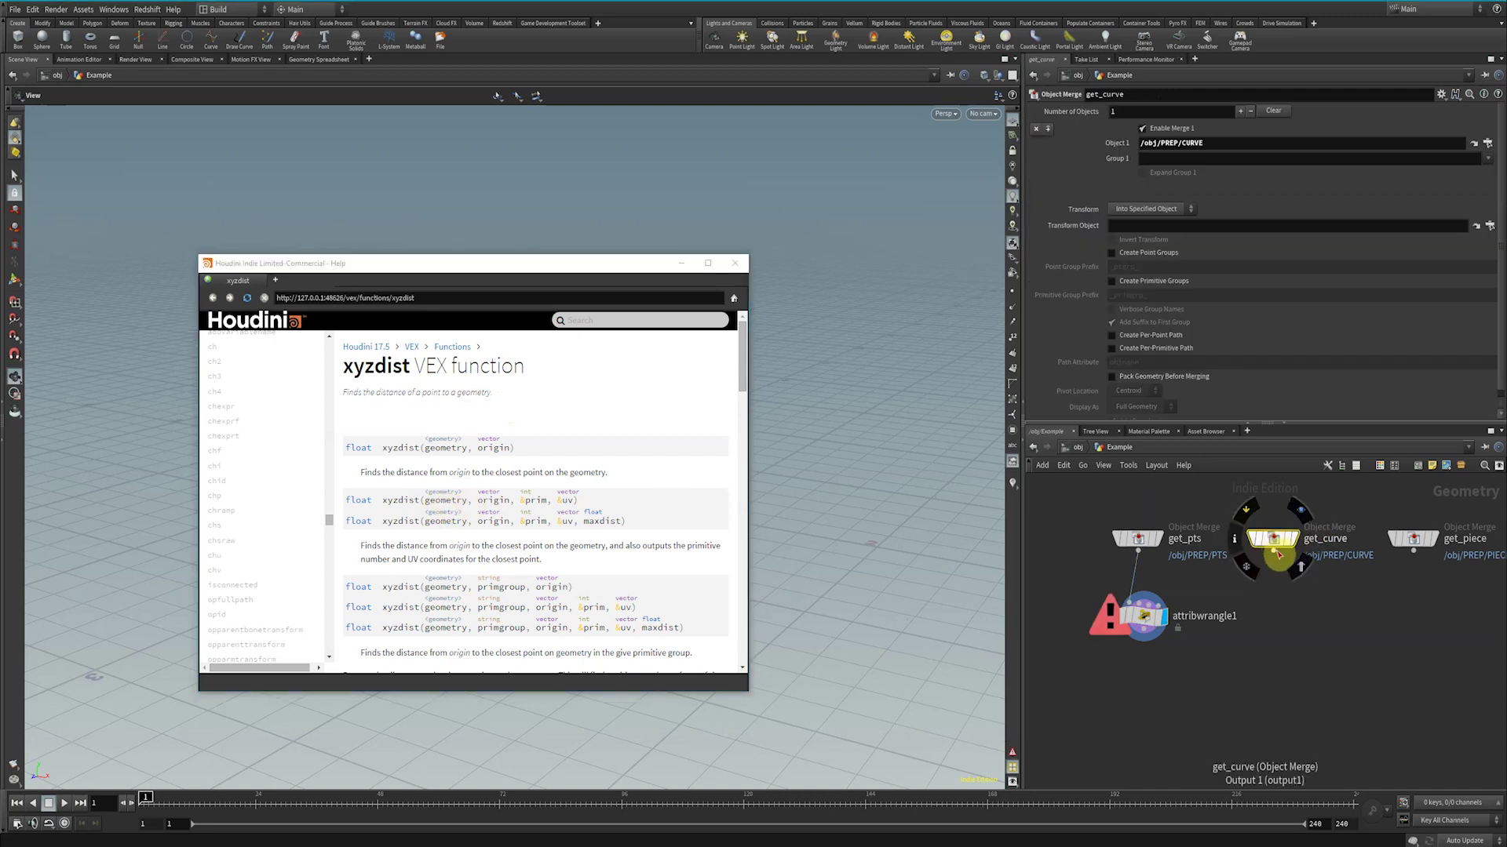
drag(1272, 549, 1160, 611)
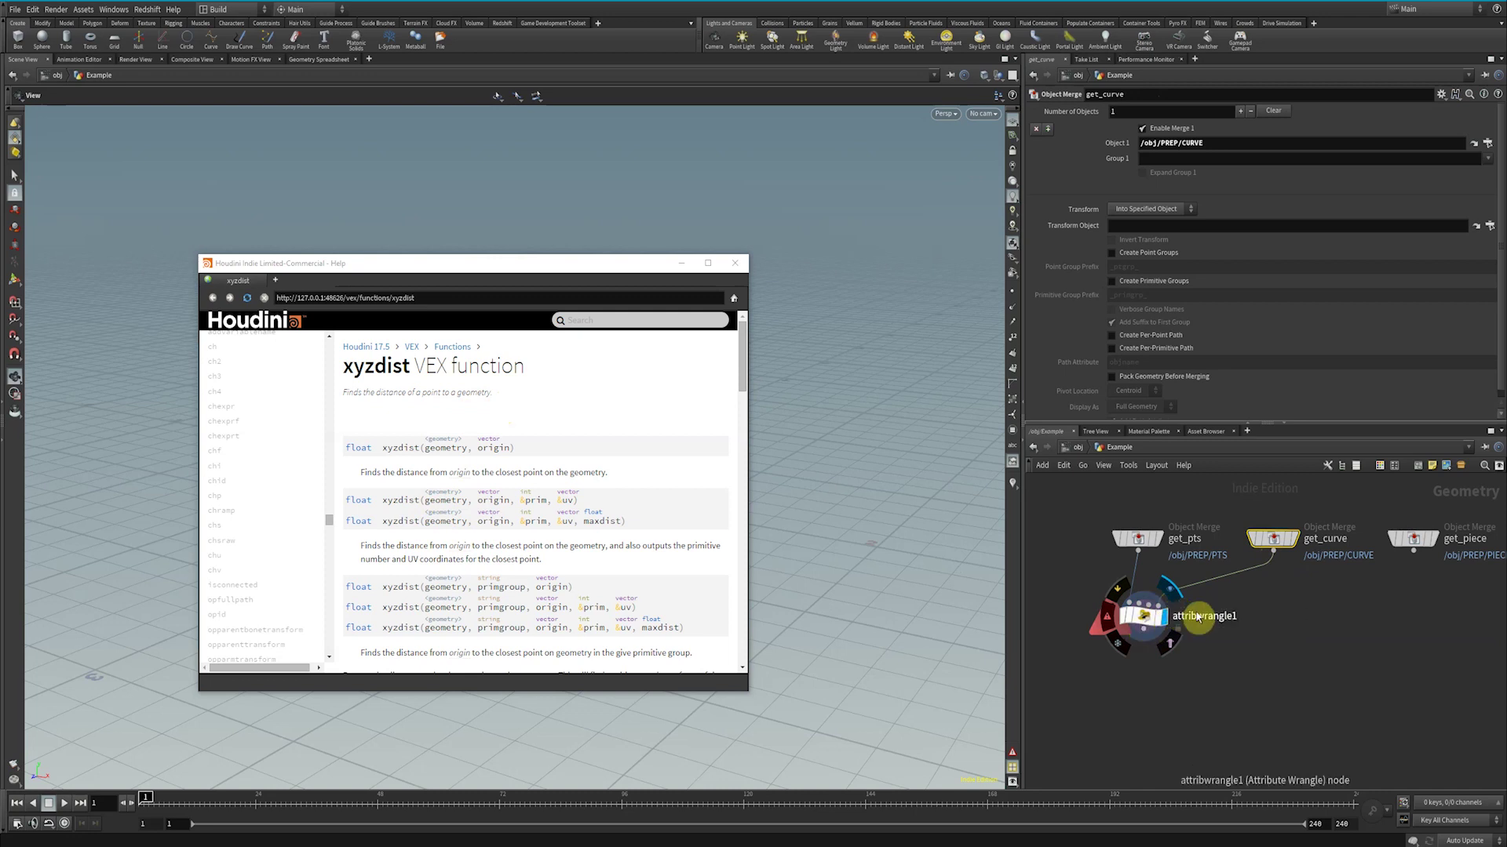
click(1166, 615)
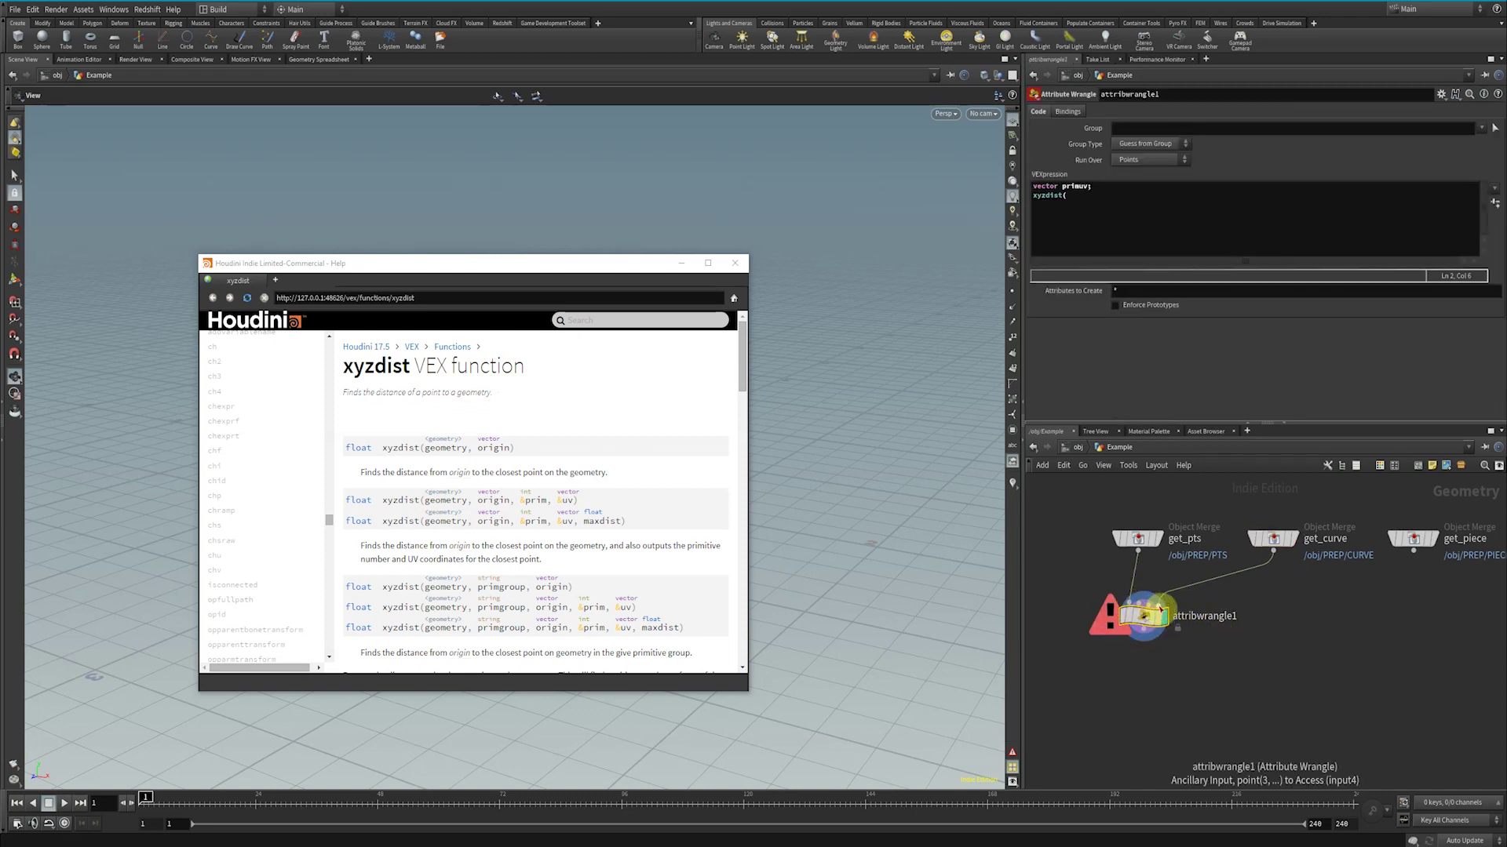
click(1089, 206)
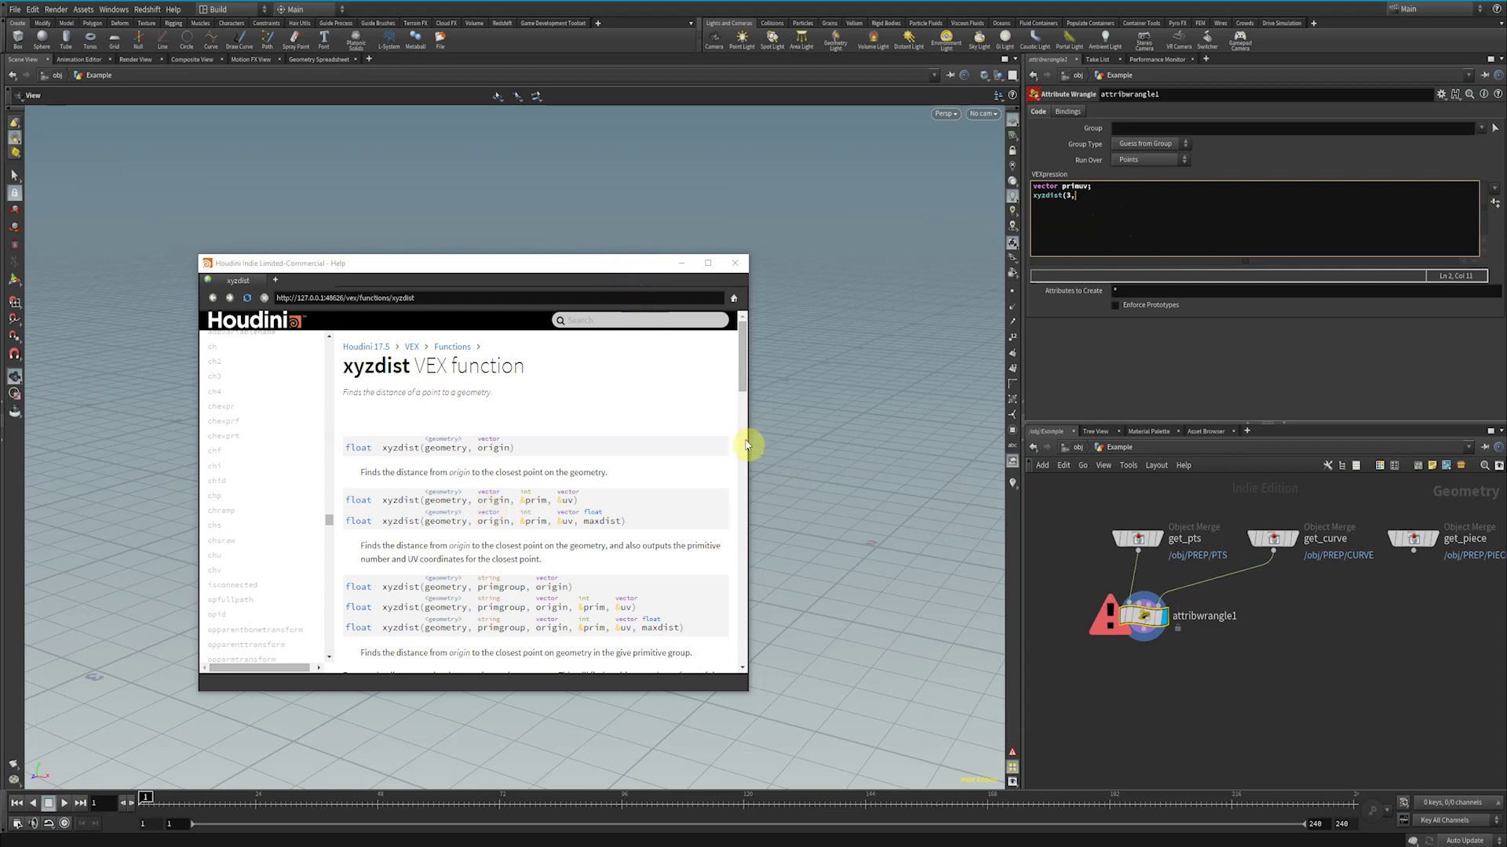
click(682, 264)
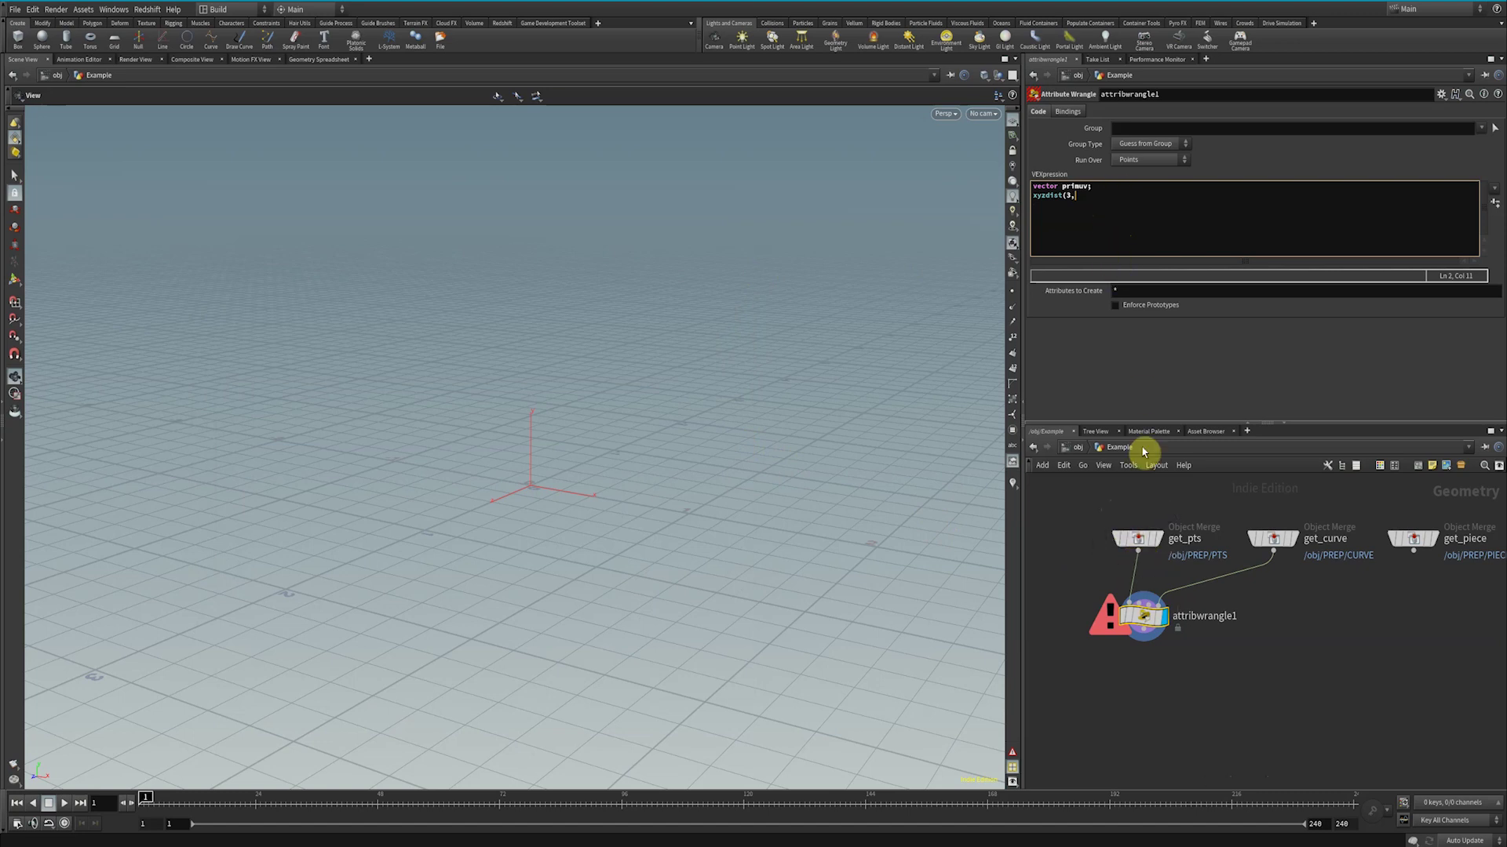
Display the get_pts node and enter the point position @P as the second argument of xyzdist in the wrangle.
click(1159, 540)
click(1165, 508)
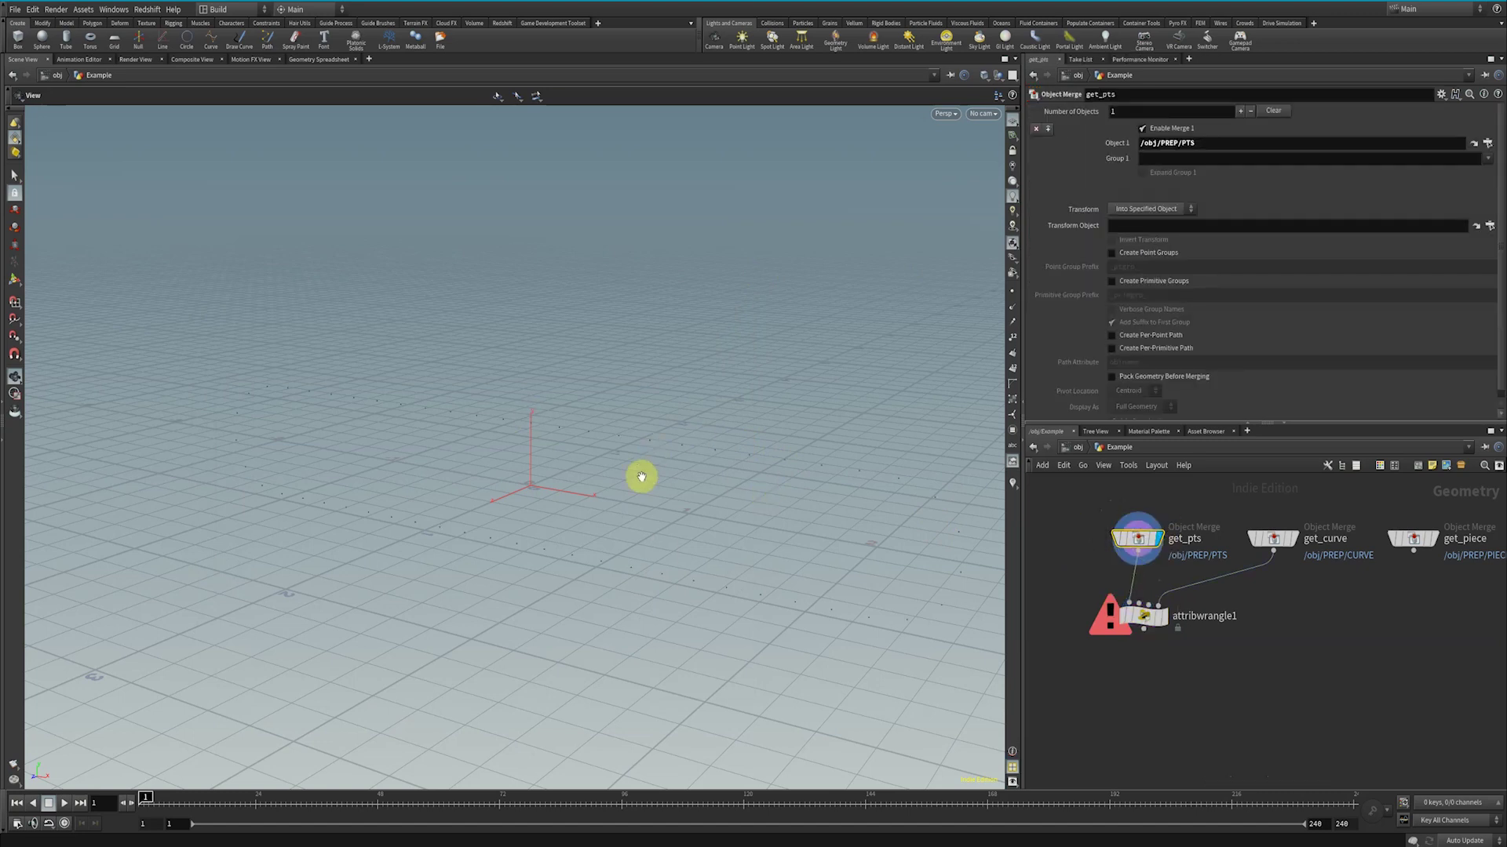
click(1143, 616)
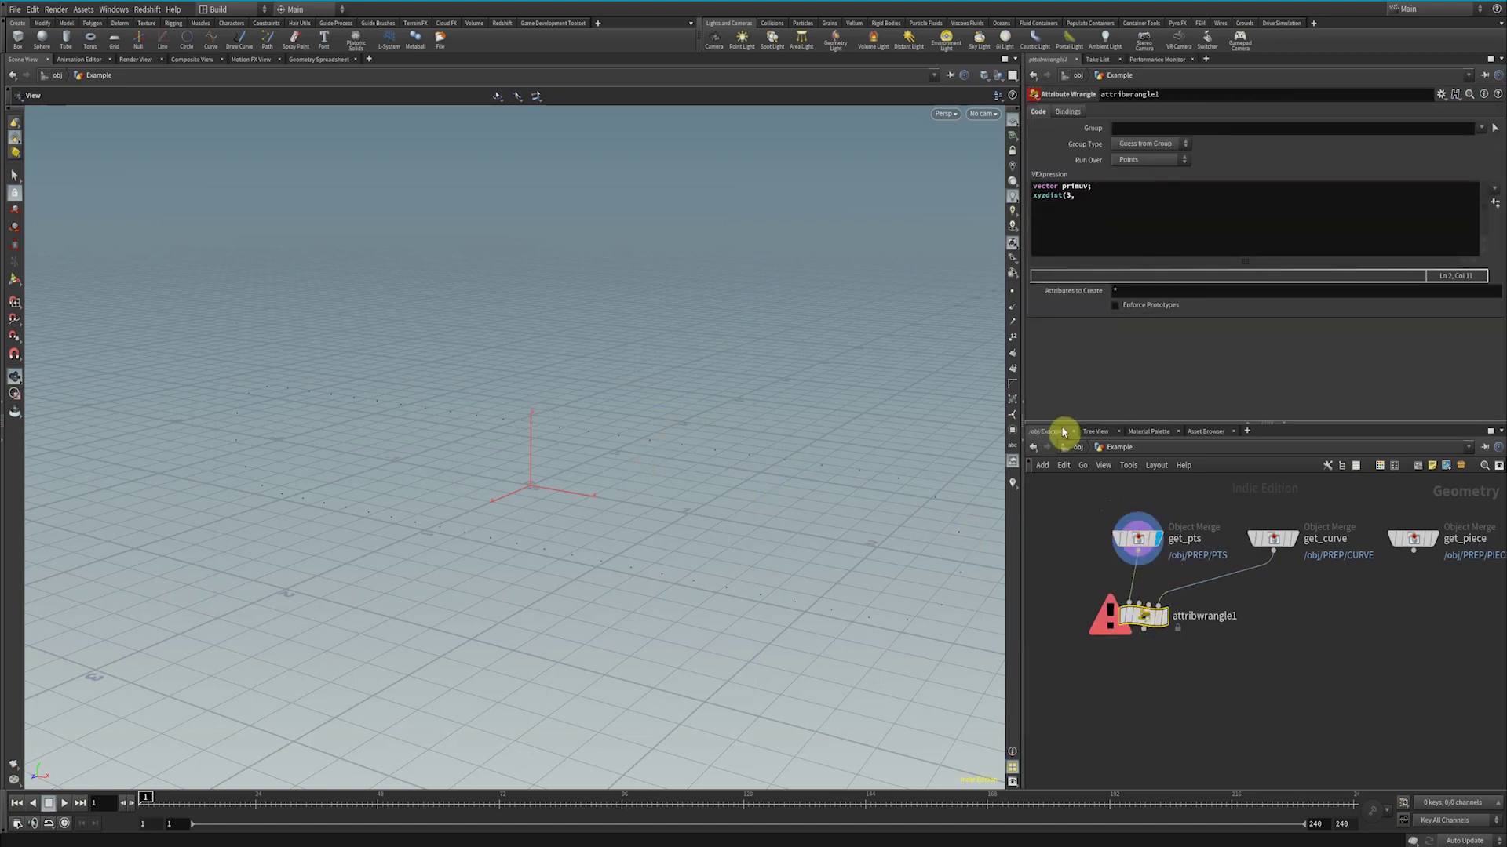
click(1086, 195)
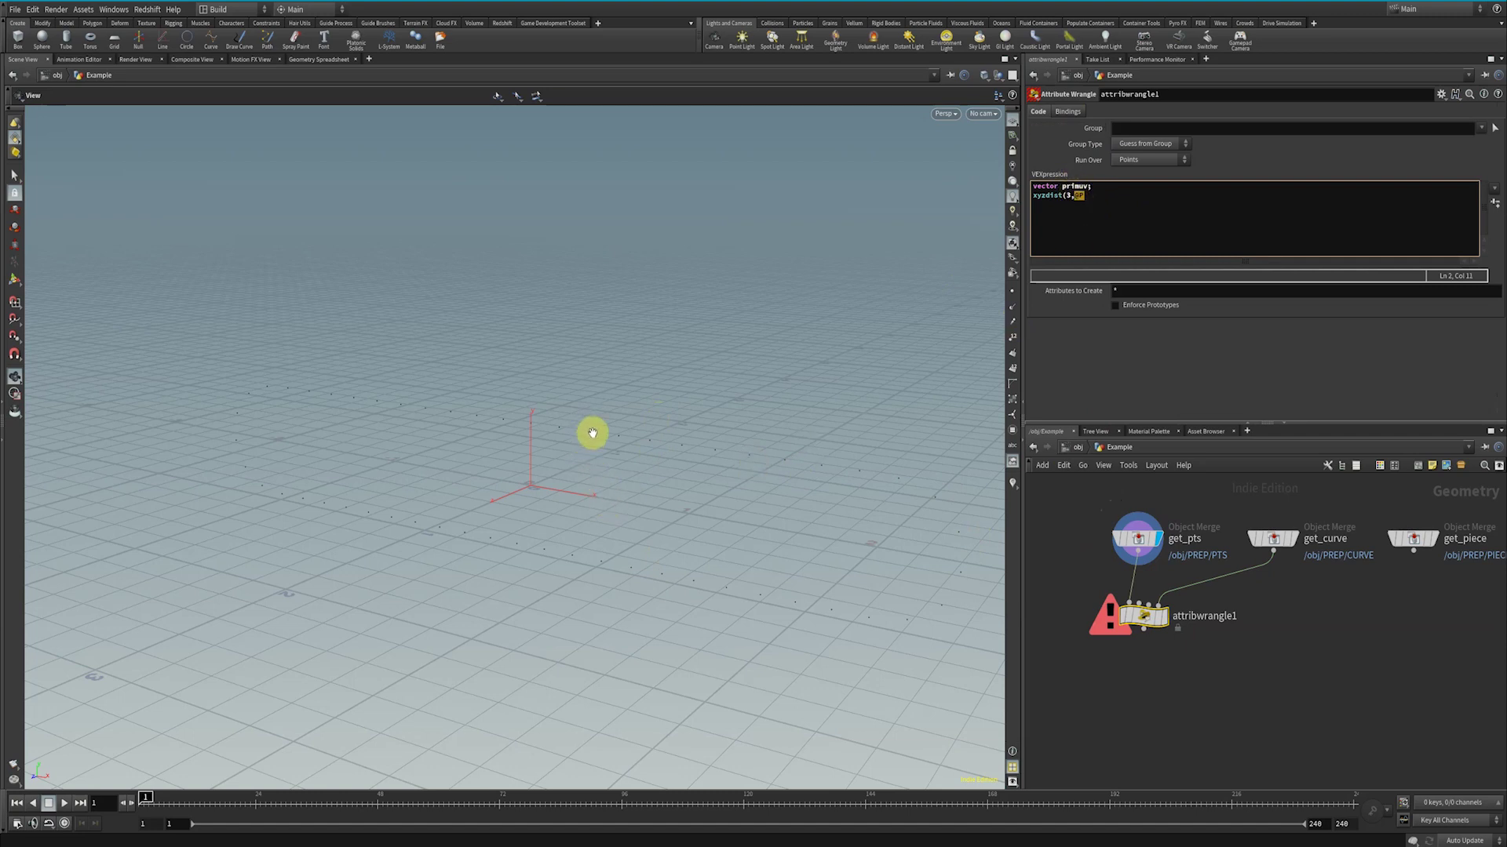
Add a comma after @P in the xyzdist call and look up the prim argument on the function's help page.
click(1087, 195)
mouse_move(308, 844)
click(369, 789)
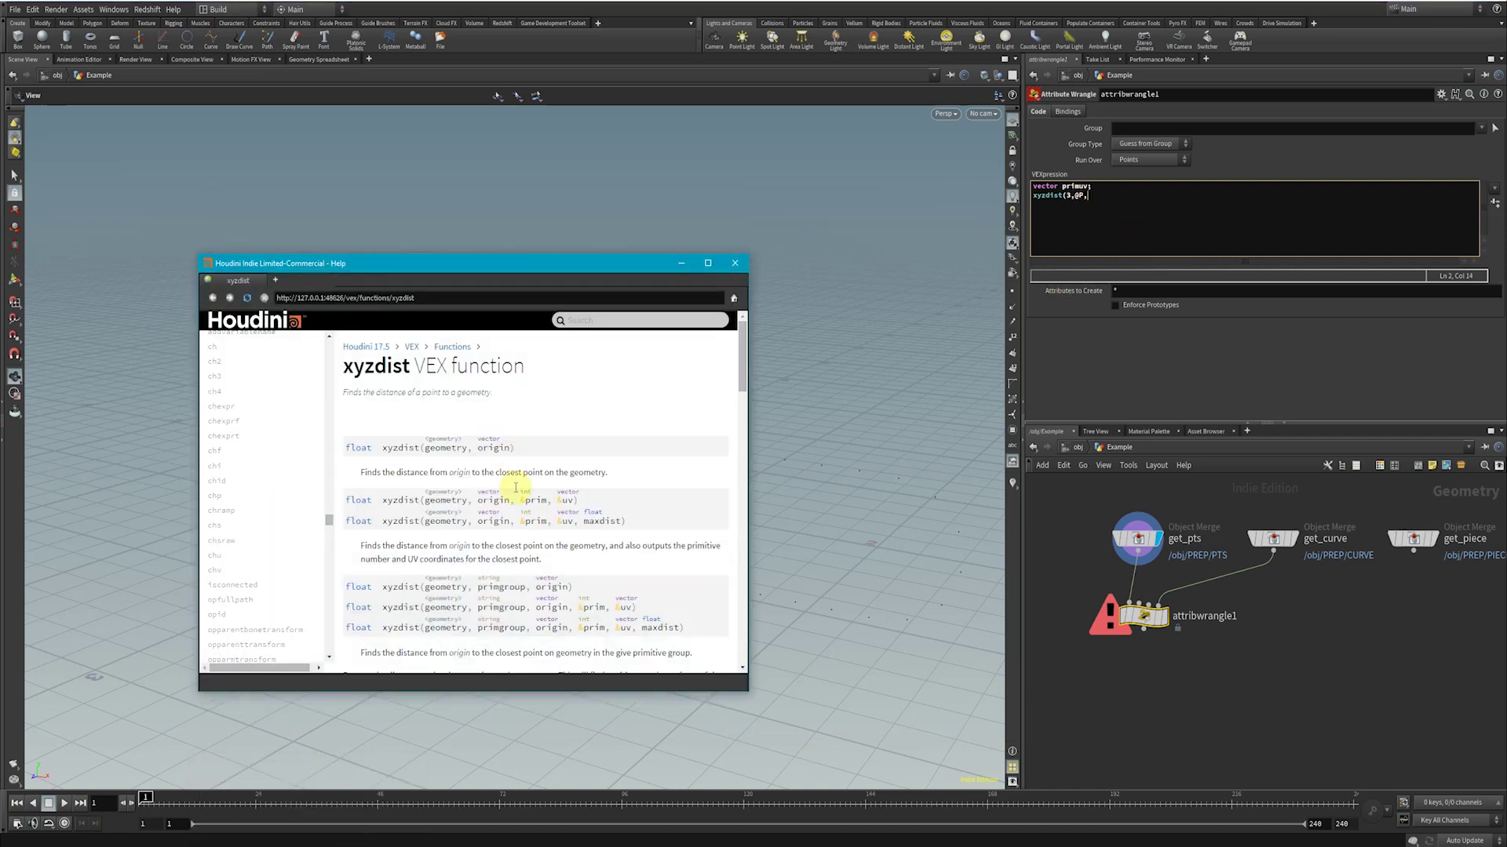
drag(532, 500, 547, 500)
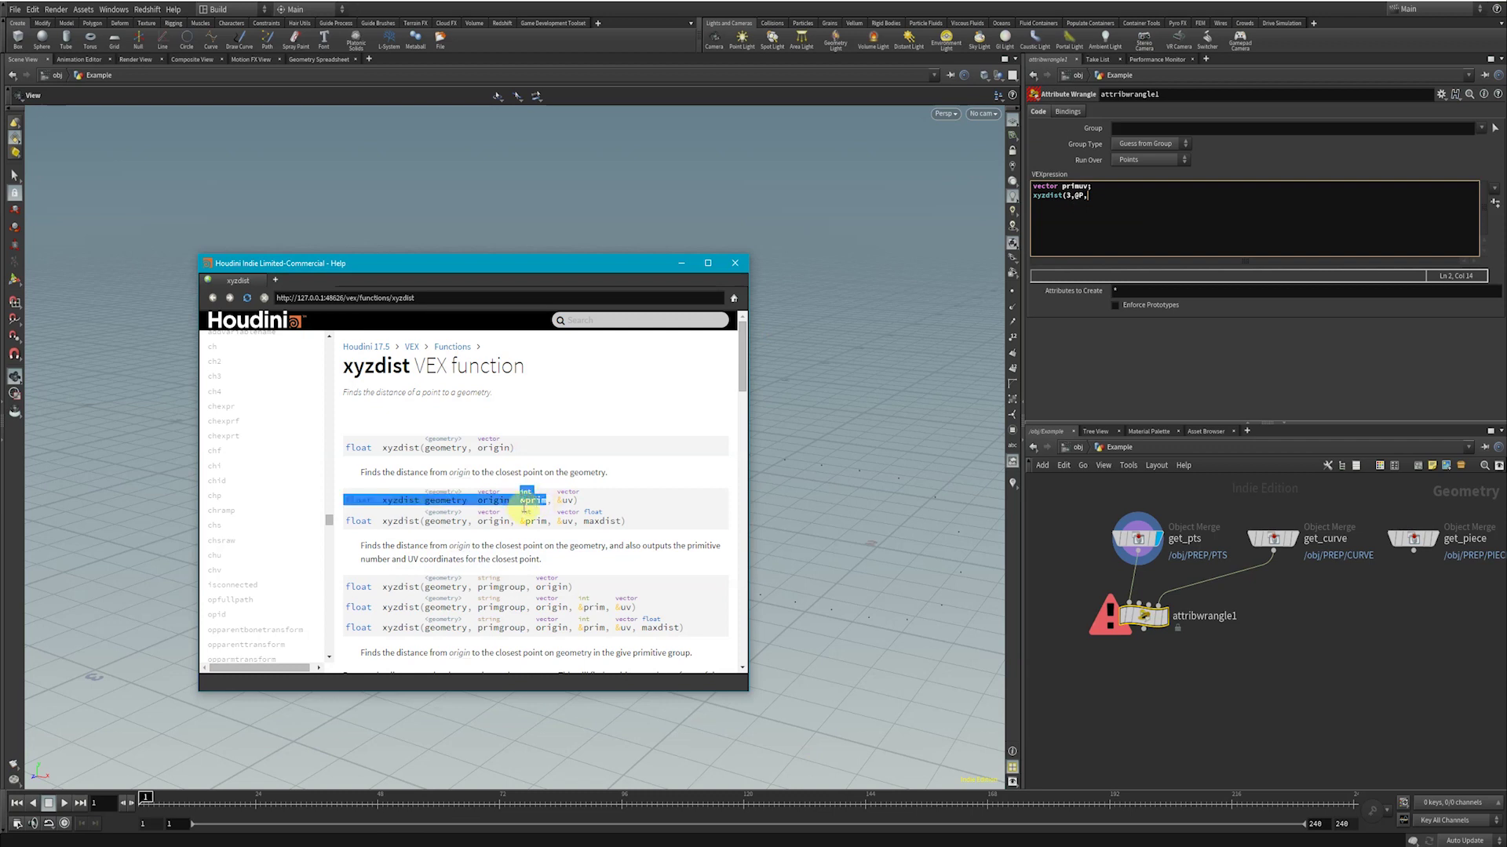
Minimize the help window and enter 0 as the third argument of xyzdist in attribwrangle1.
click(1291, 585)
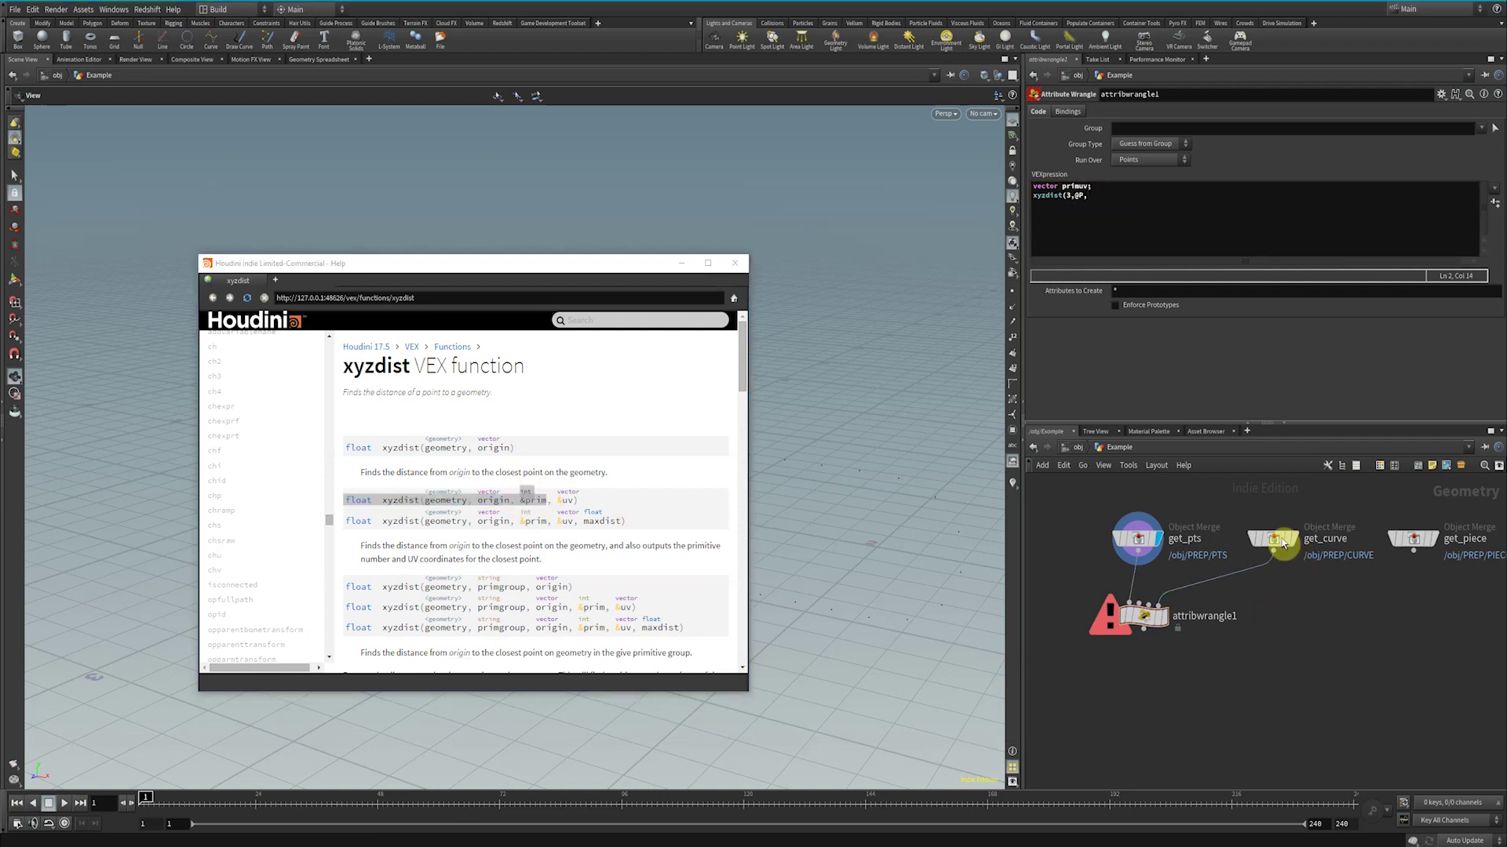
click(1283, 547)
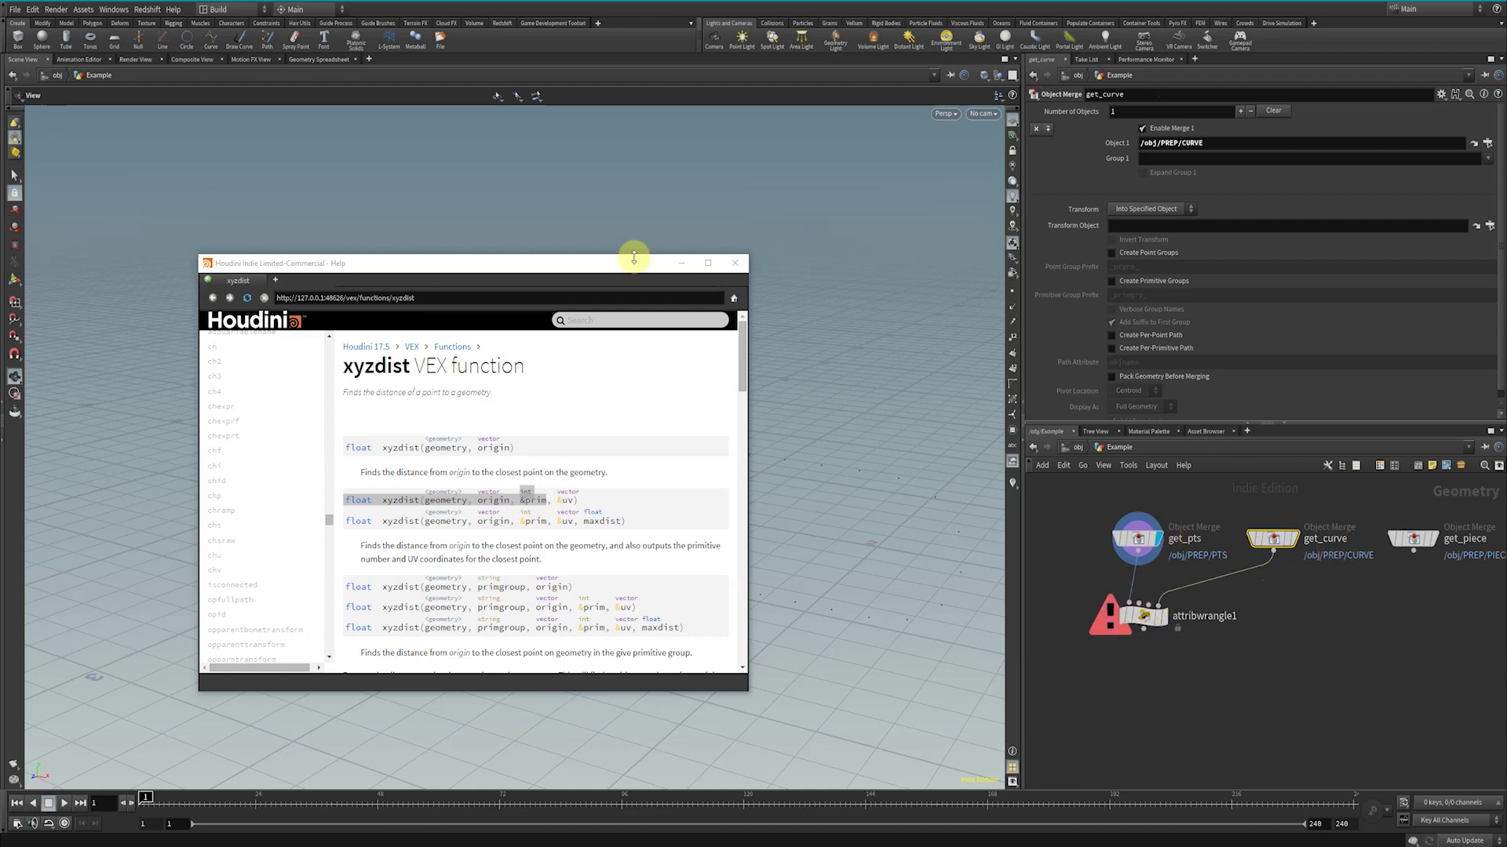
click(679, 265)
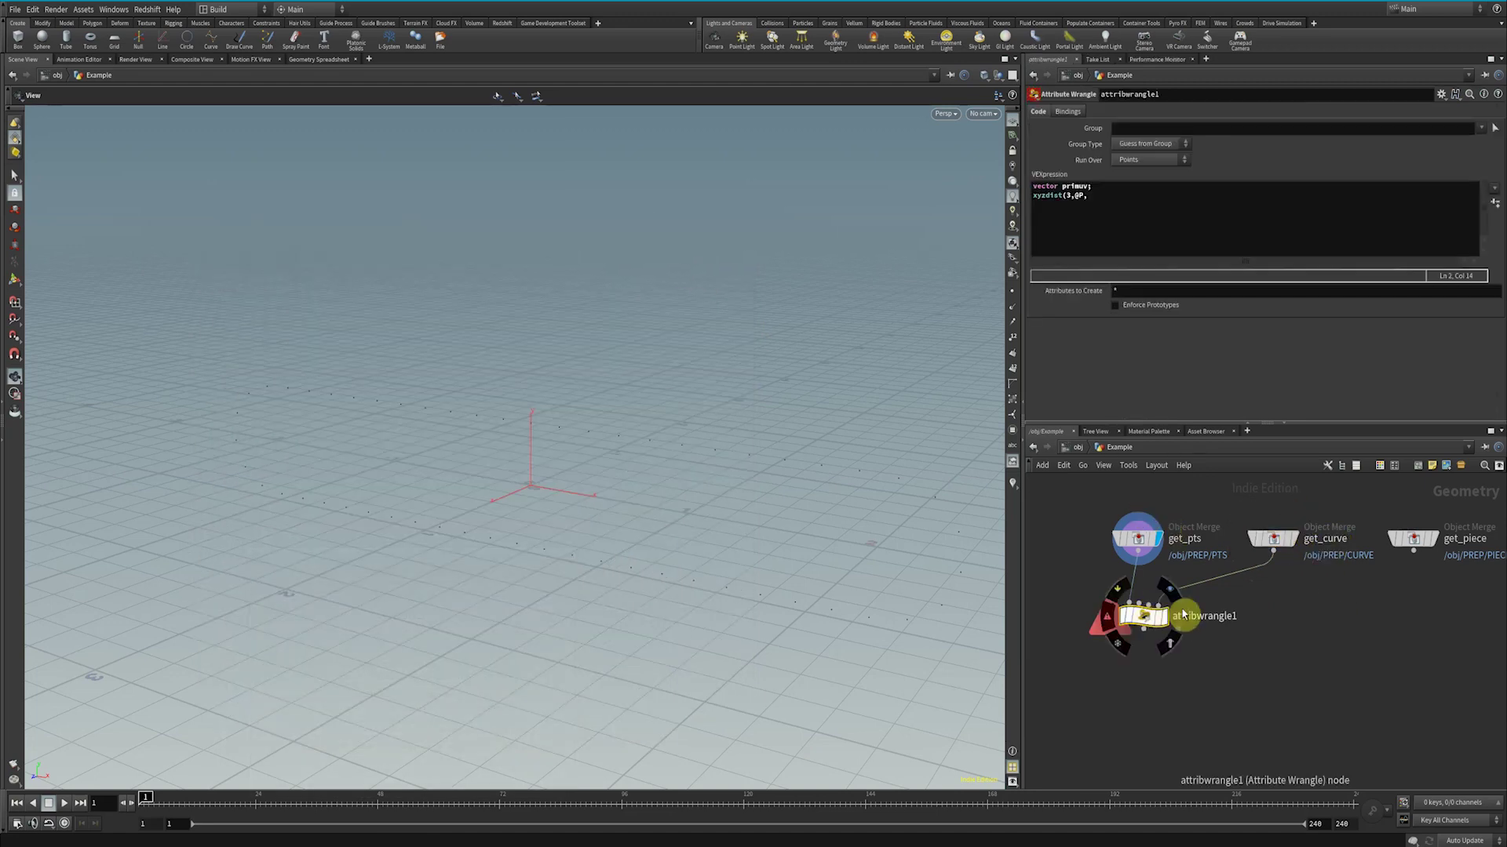
click(1103, 197)
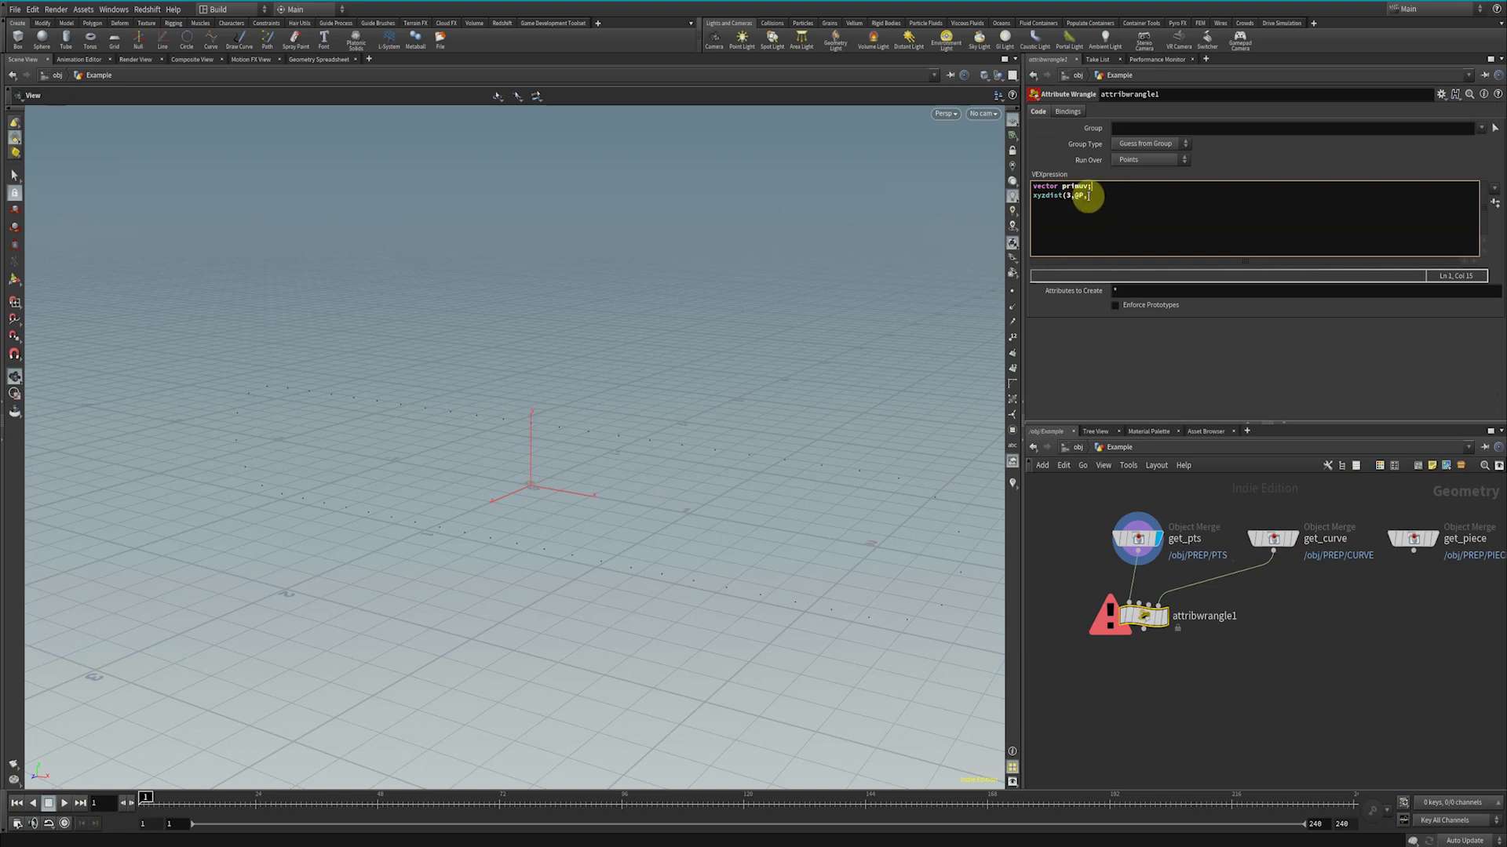
click(1090, 197)
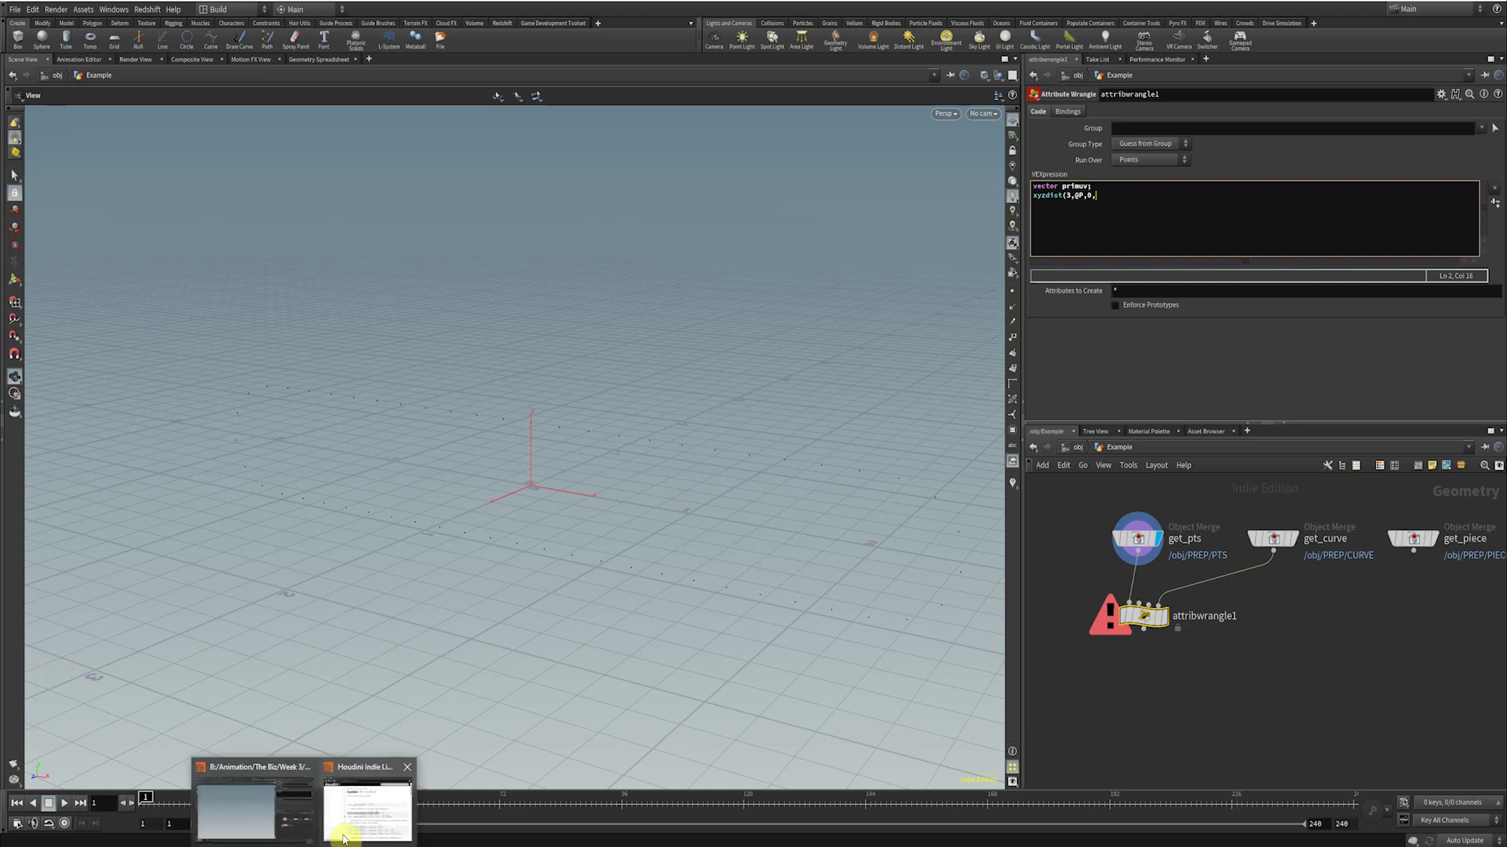
Check the uv argument in the xyzdist help, complete the call with primuv);, and close the help window.
click(369, 793)
drag(560, 499, 579, 499)
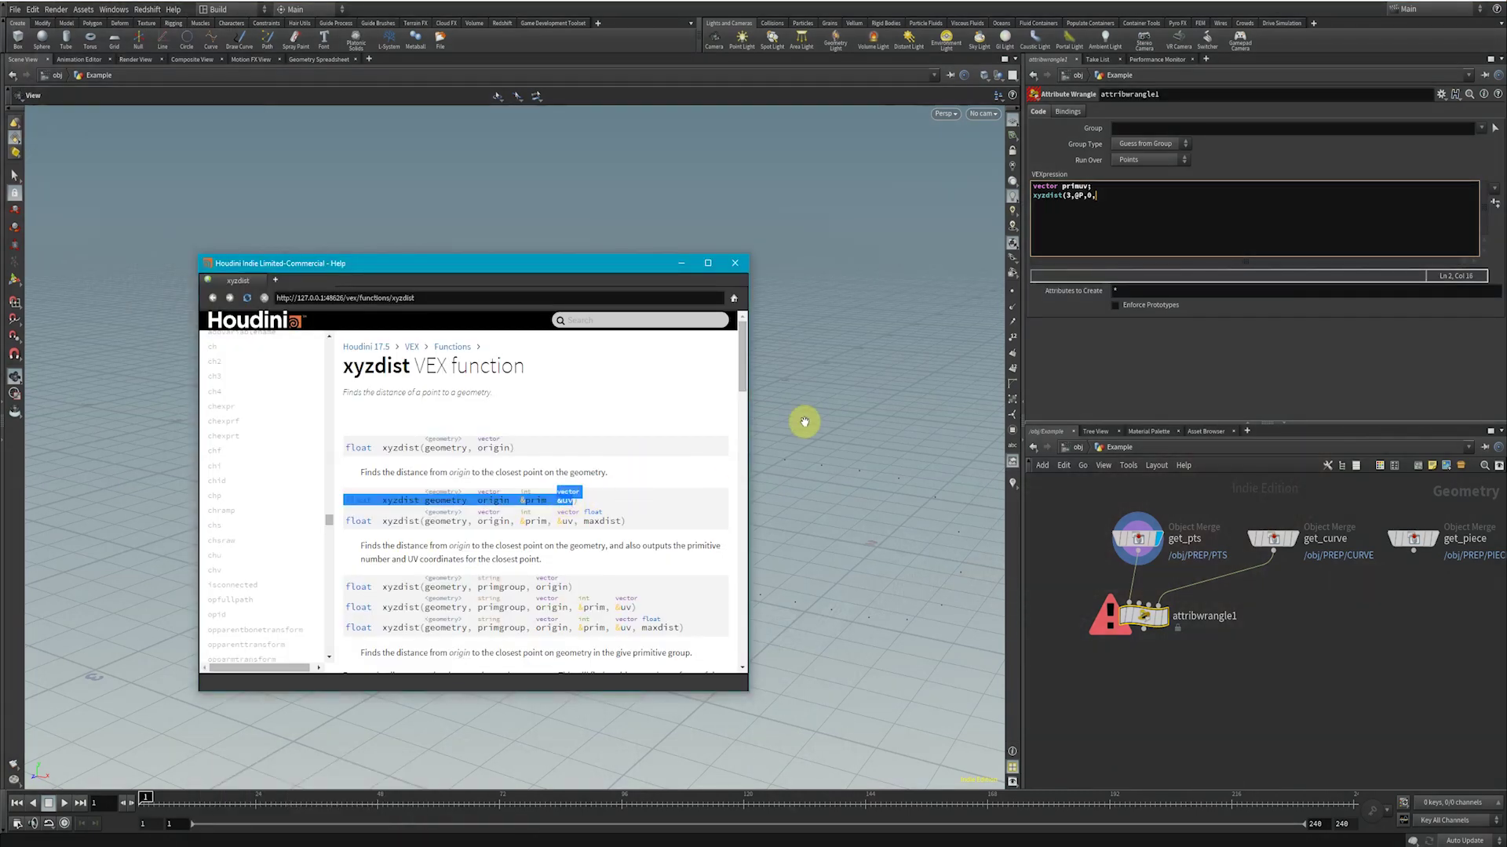
click(1069, 193)
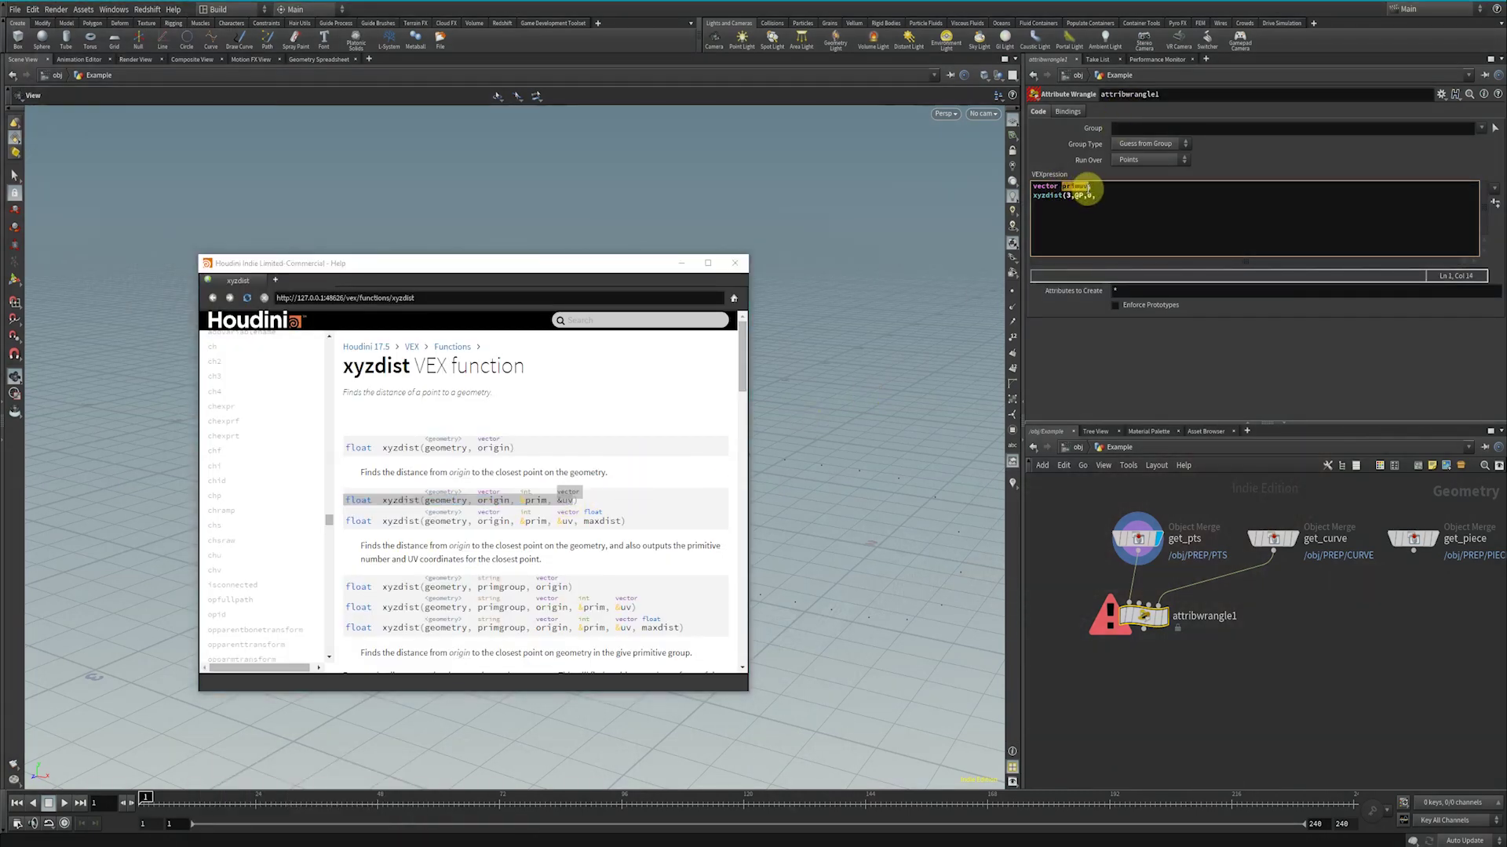
text(primuv);)
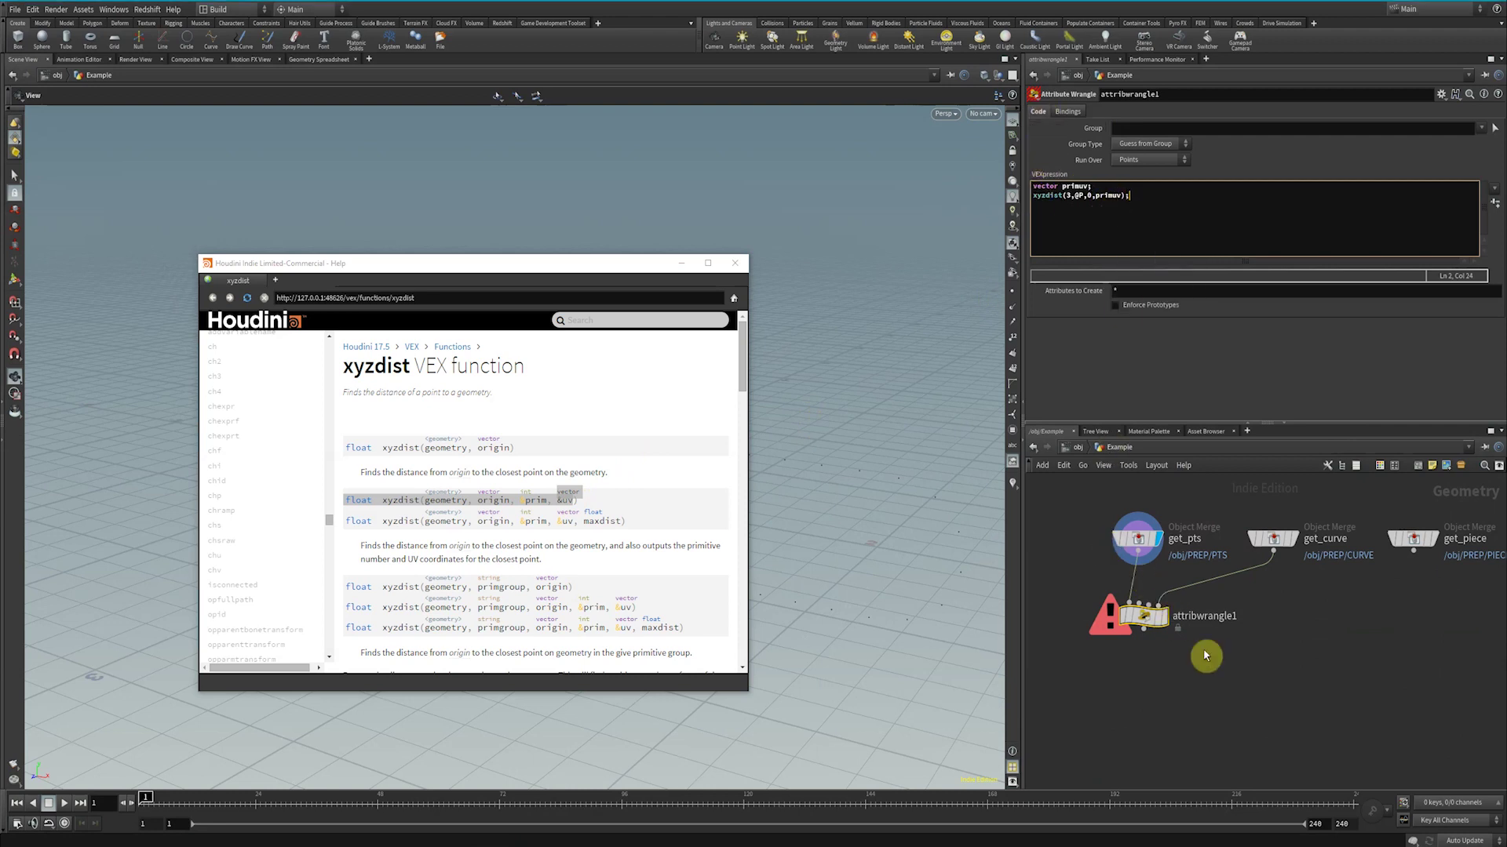
click(734, 262)
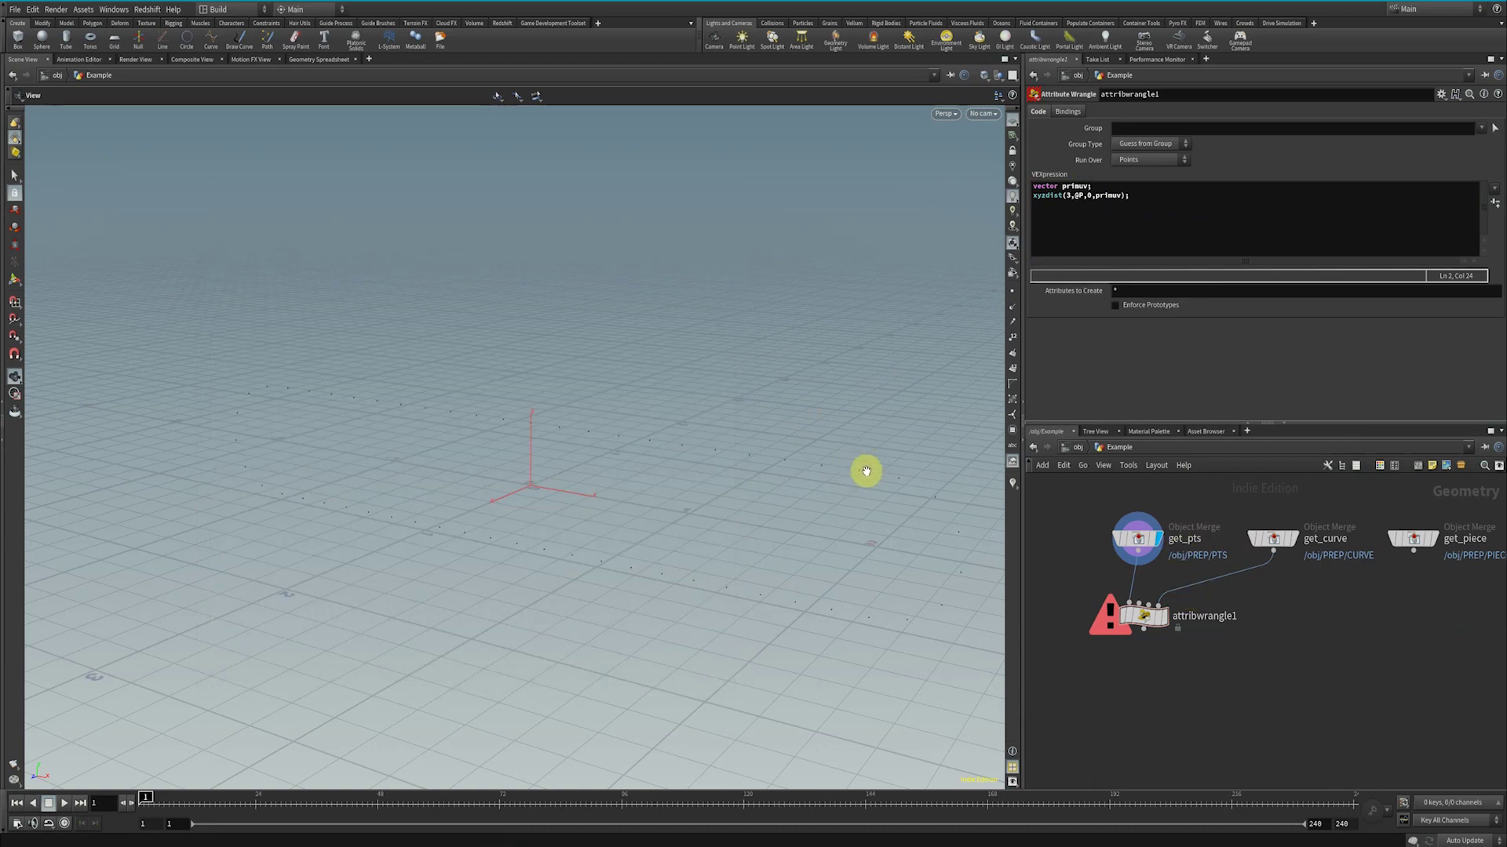
Turn on point numbers in the viewport, show the get_curve geometry, and set the display to attribwrangle1.
click(1012, 338)
click(1287, 540)
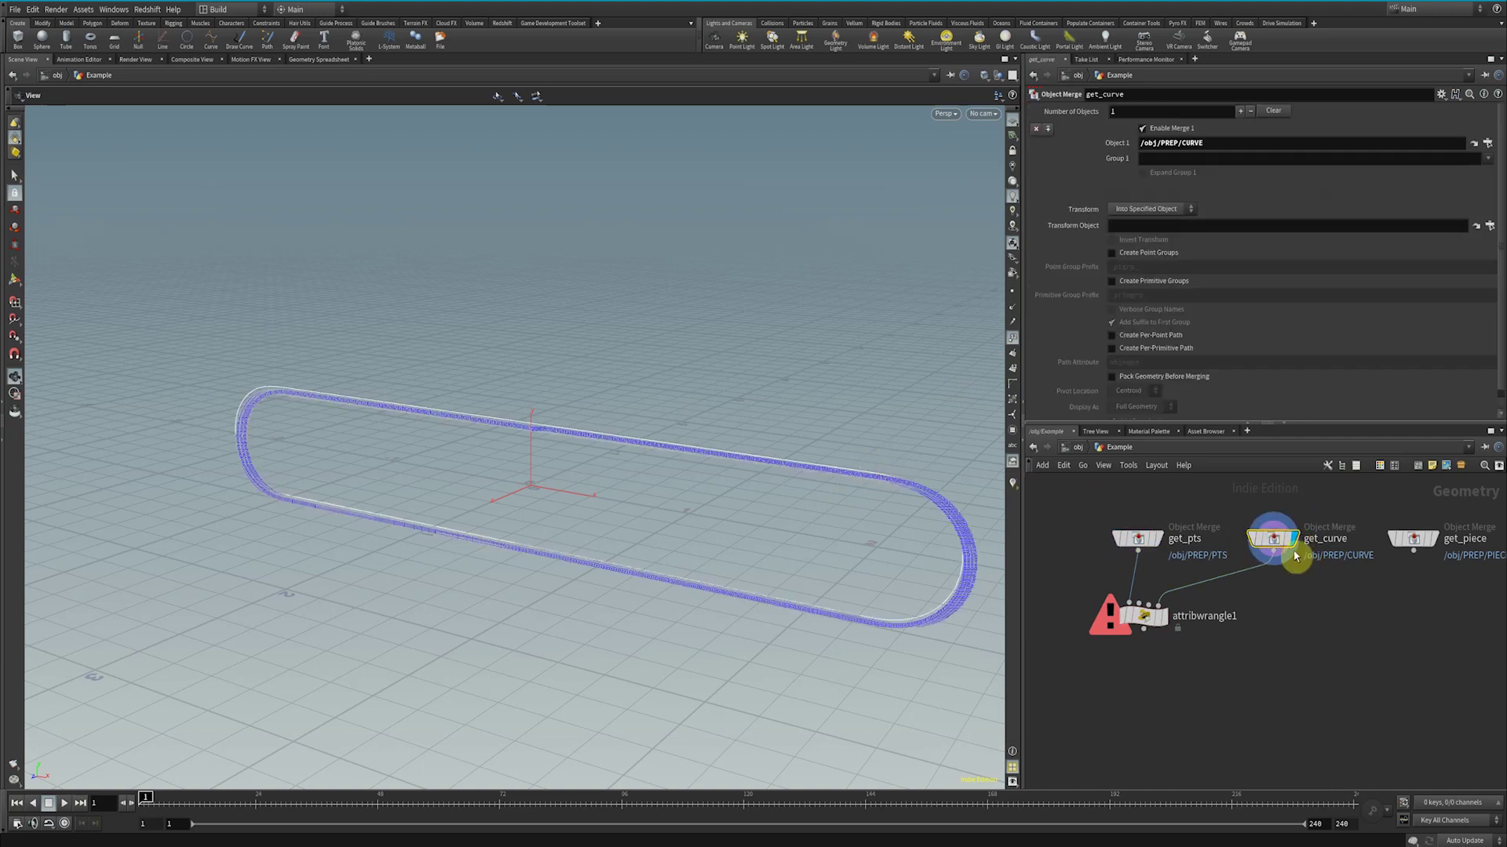
click(1300, 567)
click(1162, 582)
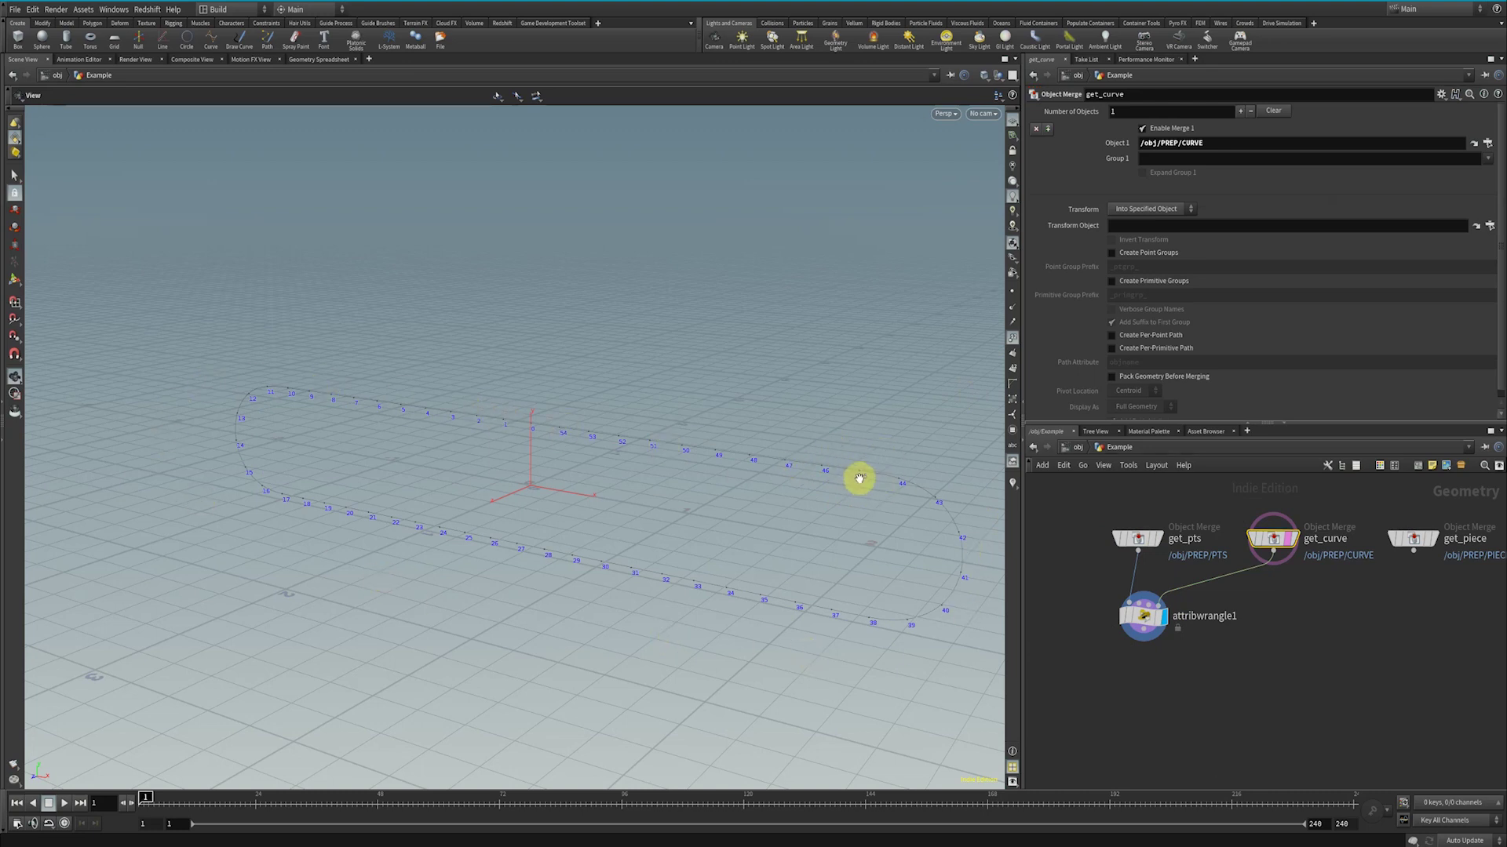
Store the xyzdist result in a float variable named dist on the second line of attribwrangle1's code.
click(1142, 616)
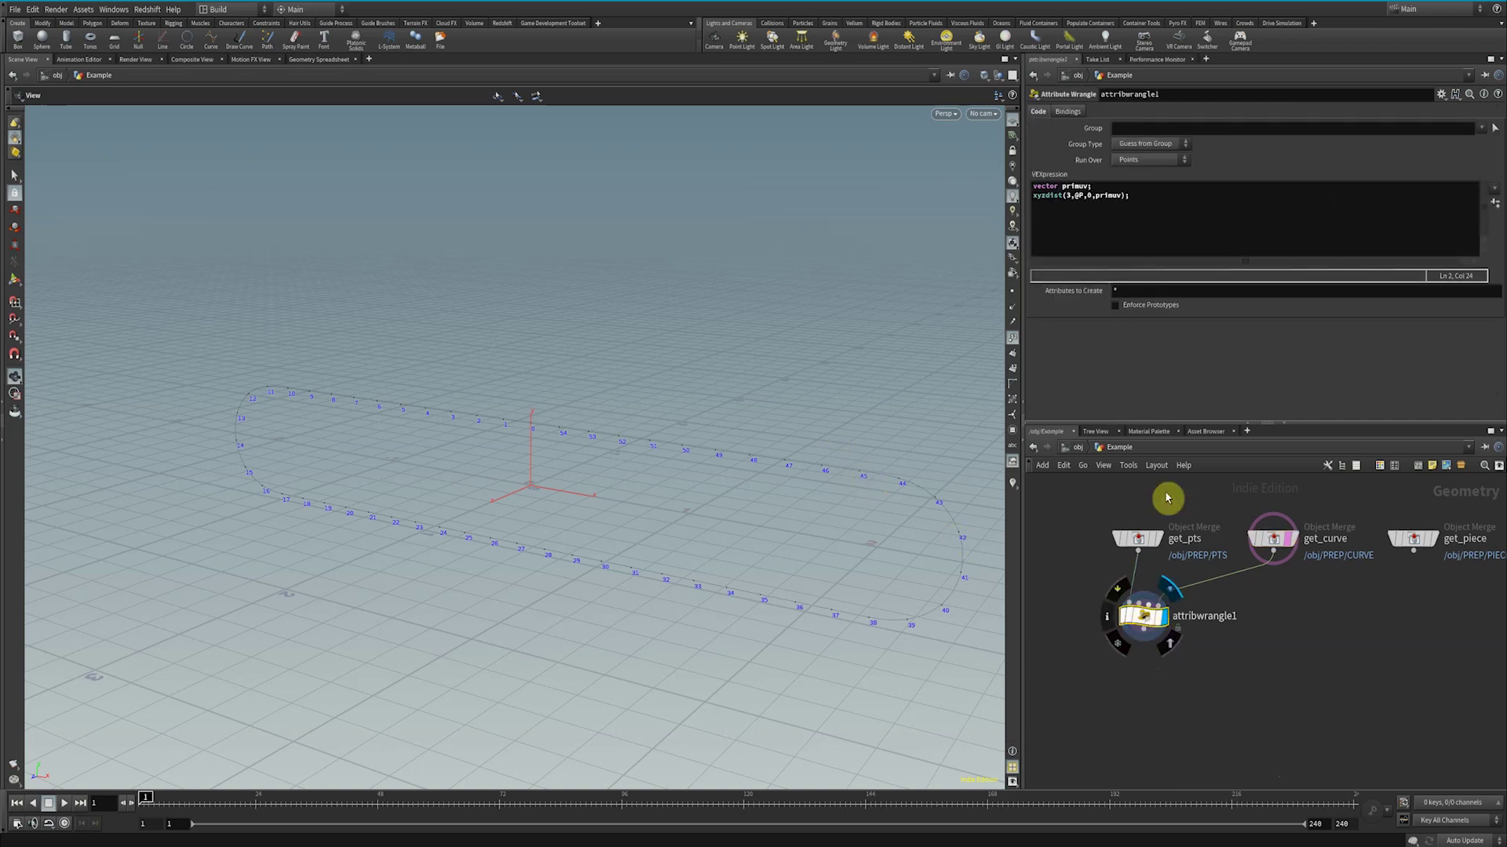
click(1134, 195)
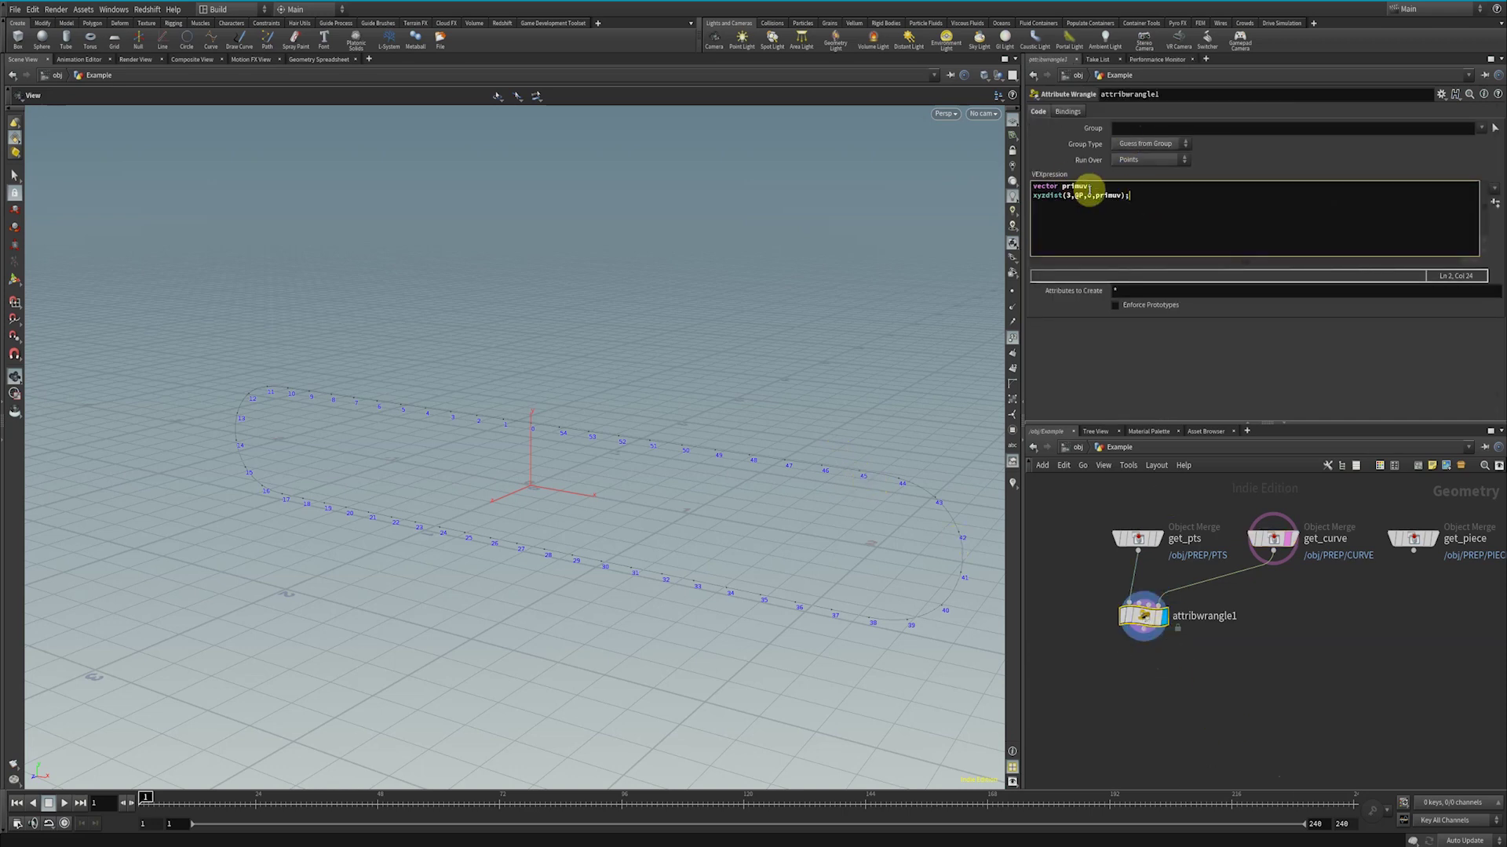
click(1034, 195)
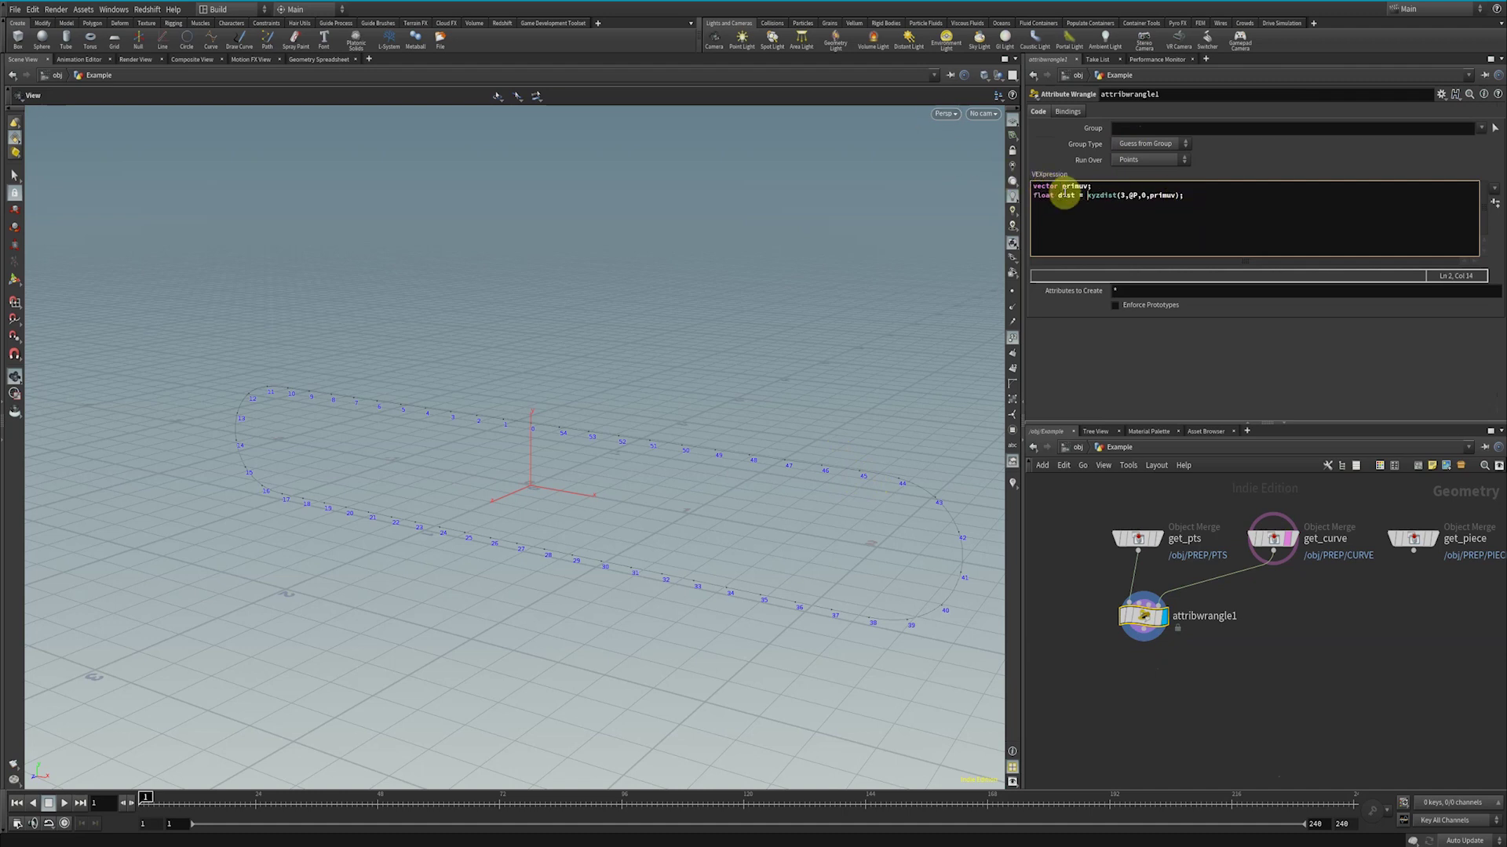
drag(1075, 195, 1033, 195)
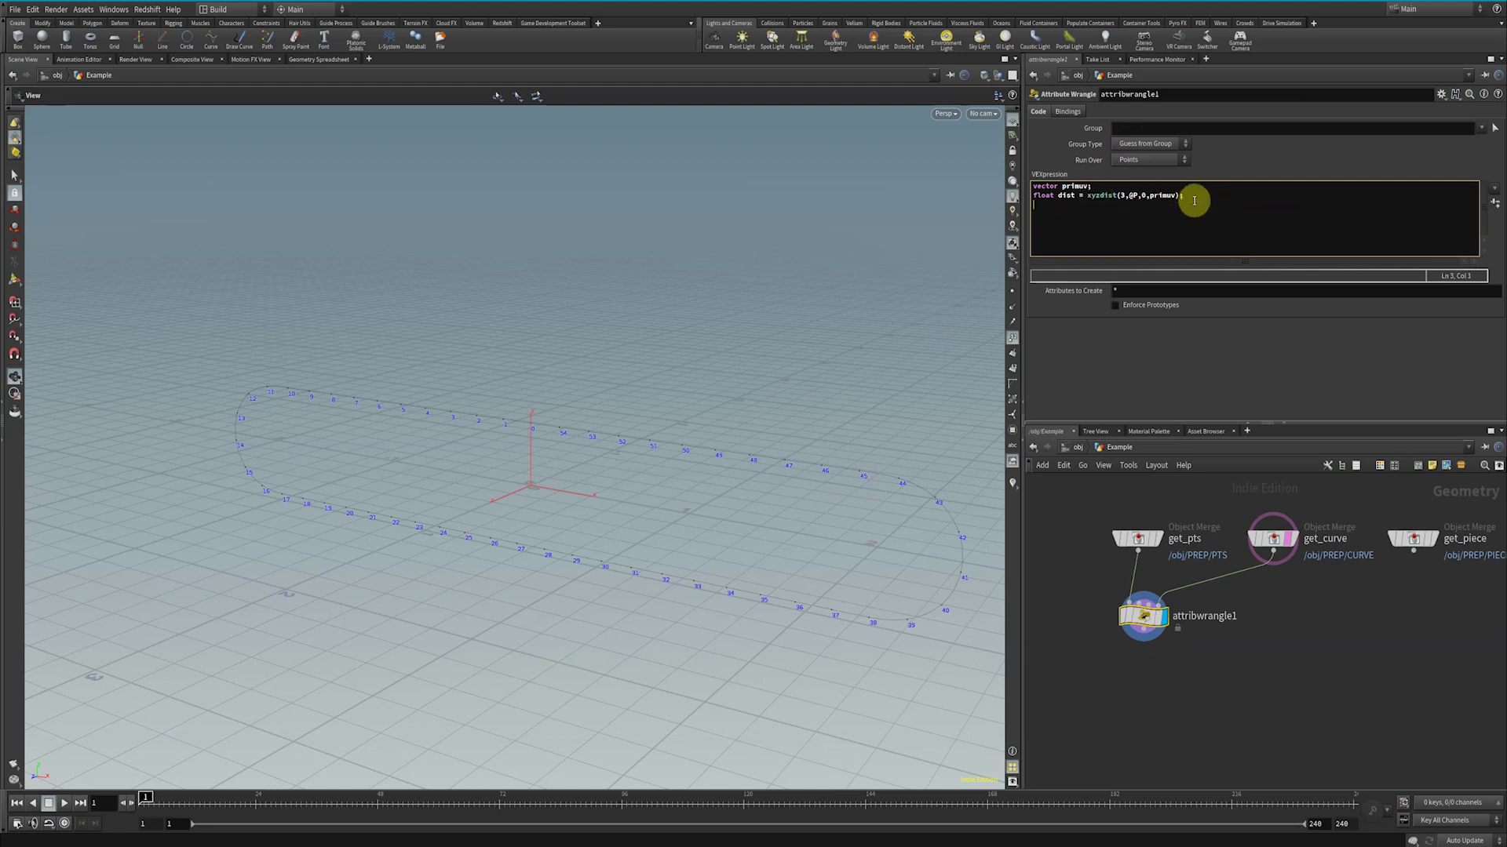
Start a third code line with the float attribute f@u and inspect the node info of attribwrangle1.
text(f@u)
drag(1048, 205, 1032, 205)
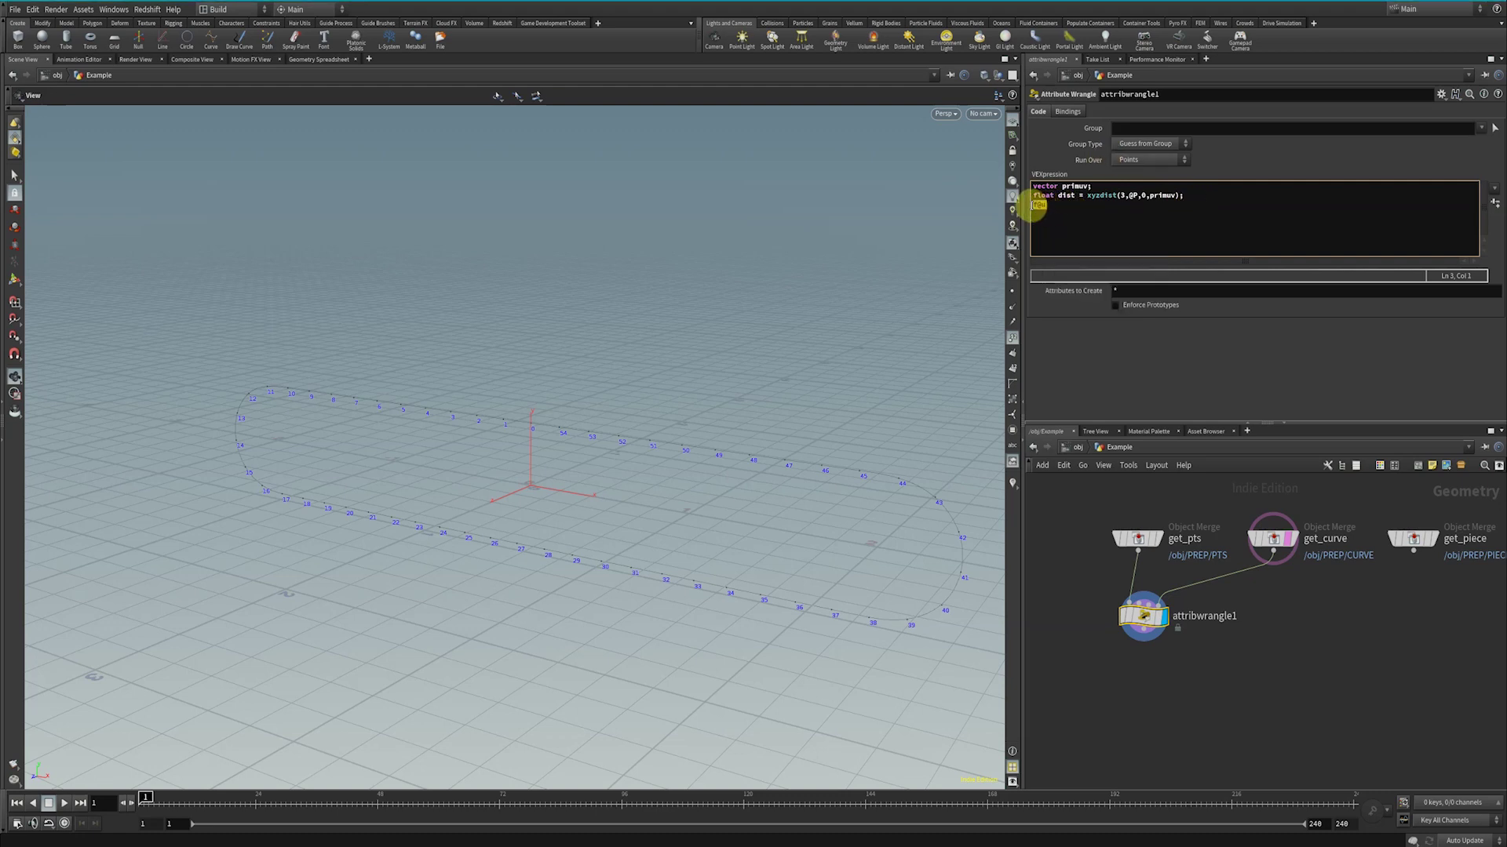
click(1057, 204)
drag(1051, 196, 1033, 186)
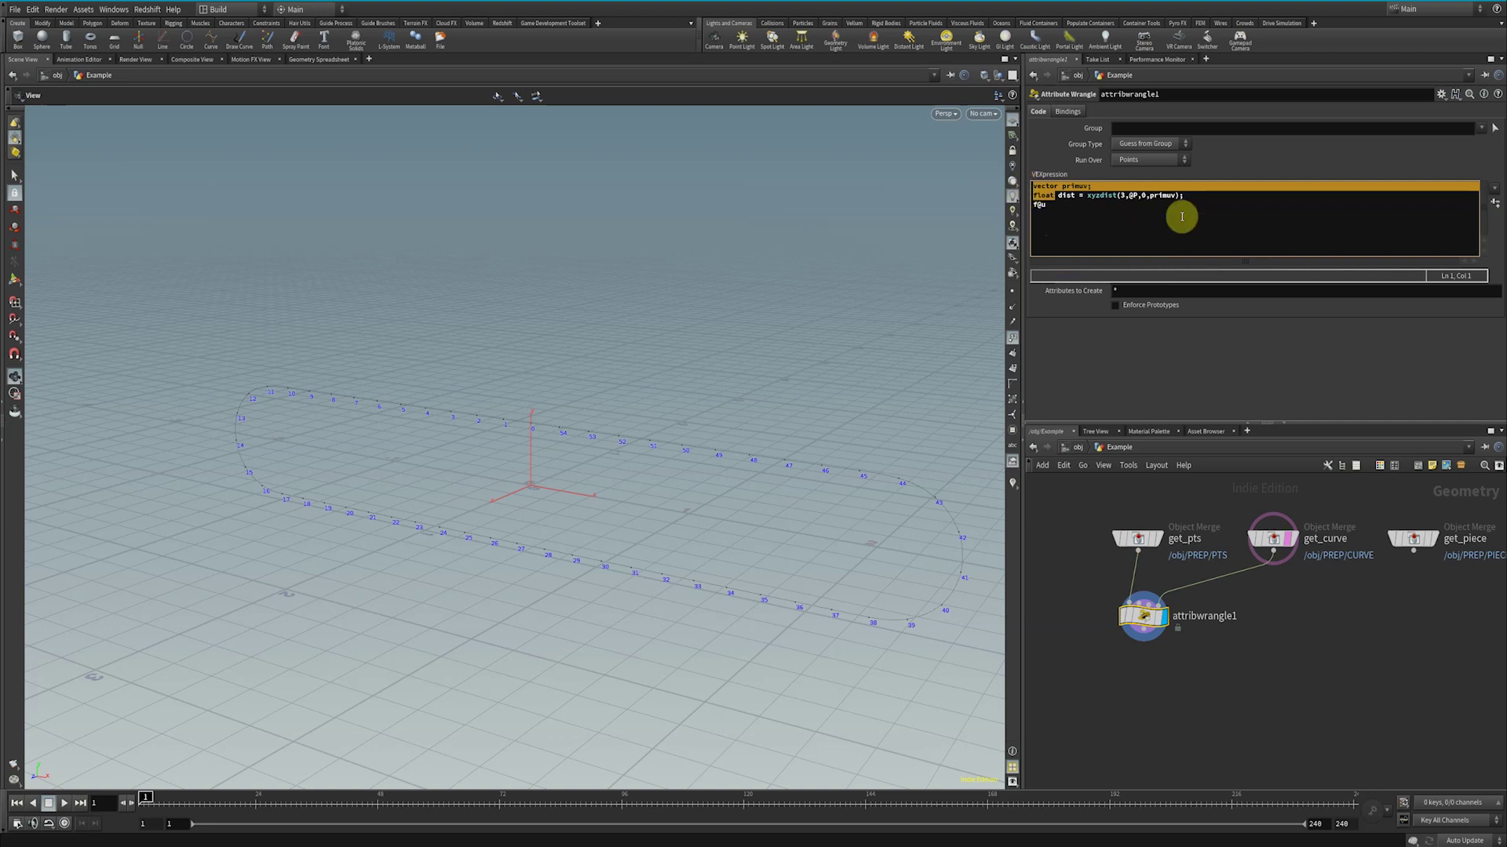
middle_drag(1144, 617, 1211, 589)
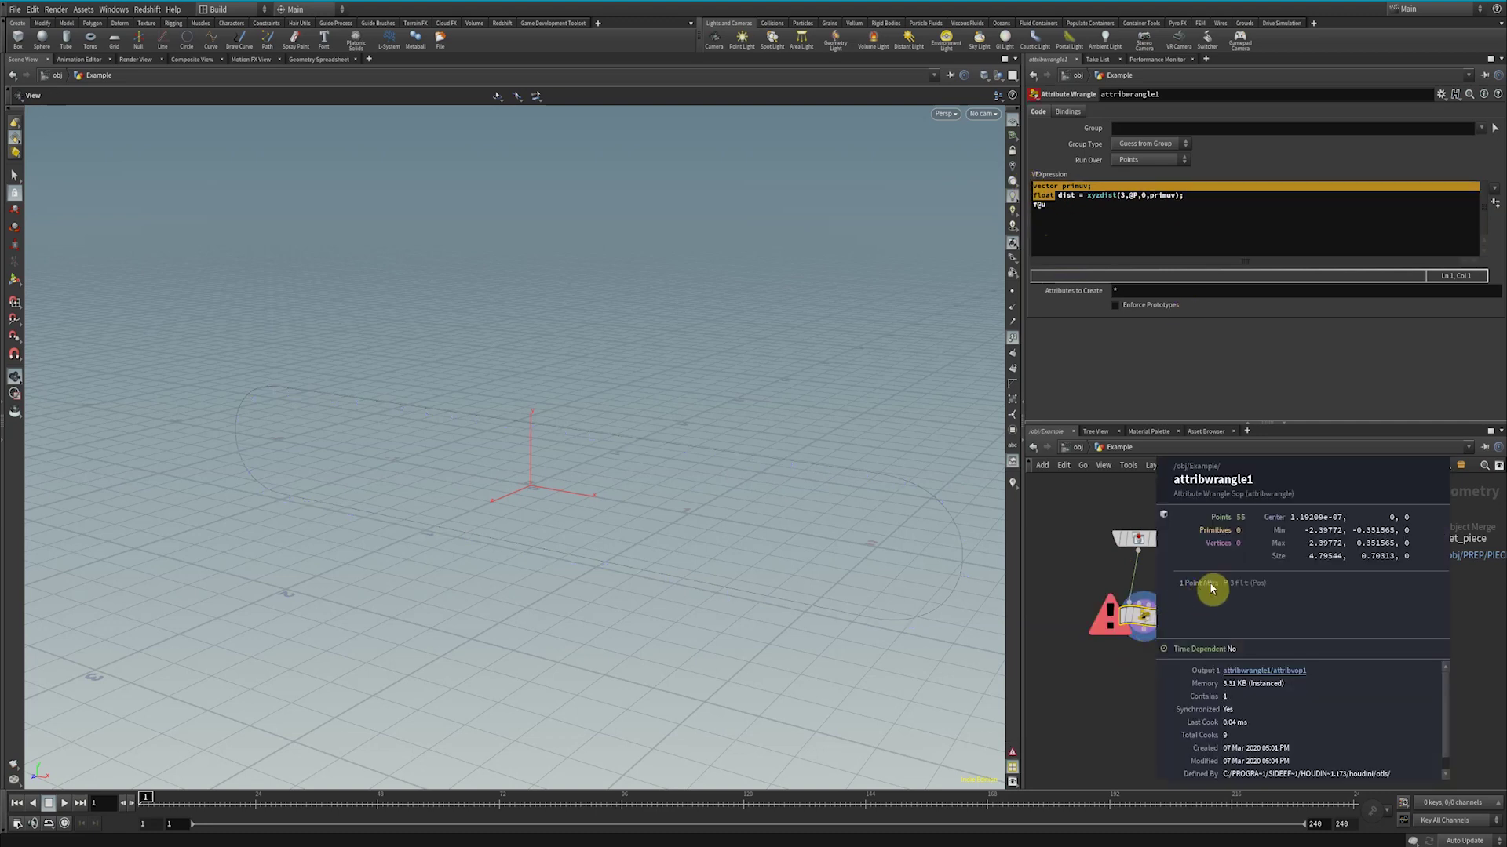
Complete the third code line as f@u = primuv.x; in attribwrangle1.
click(1049, 206)
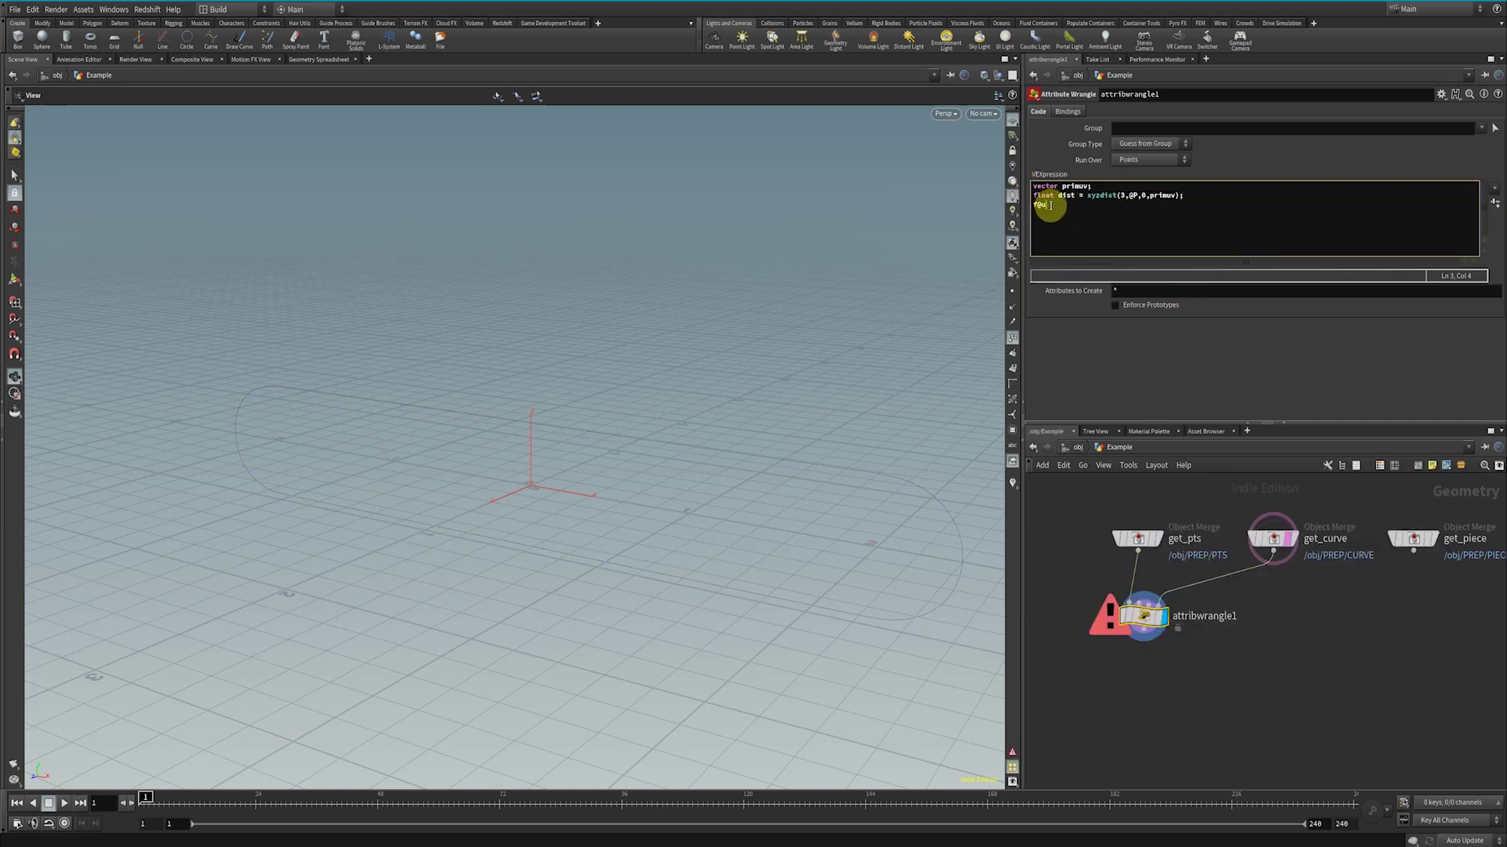
text(f@u = primuv)
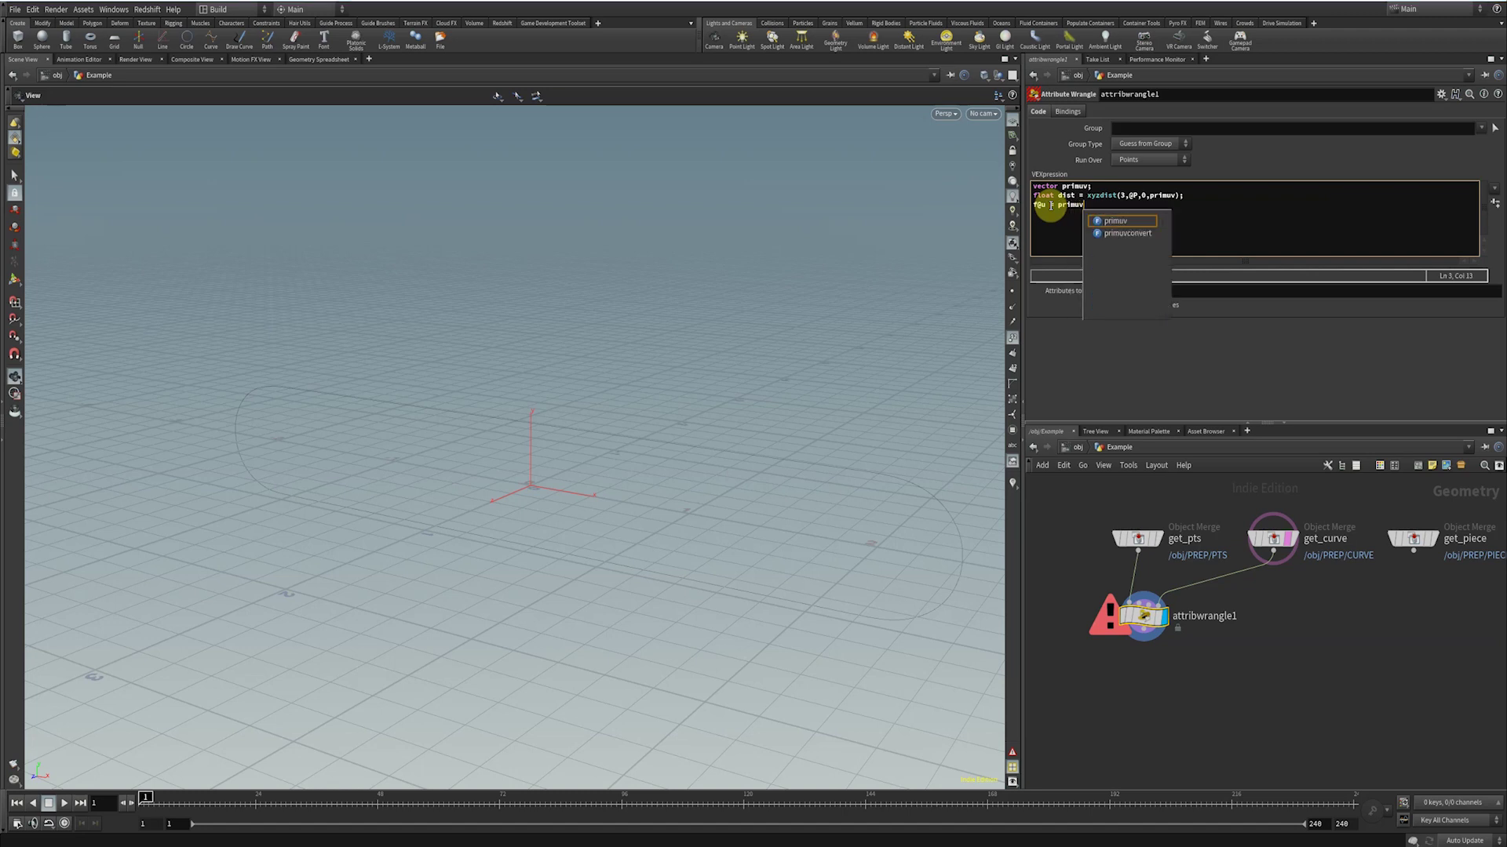
text(.)
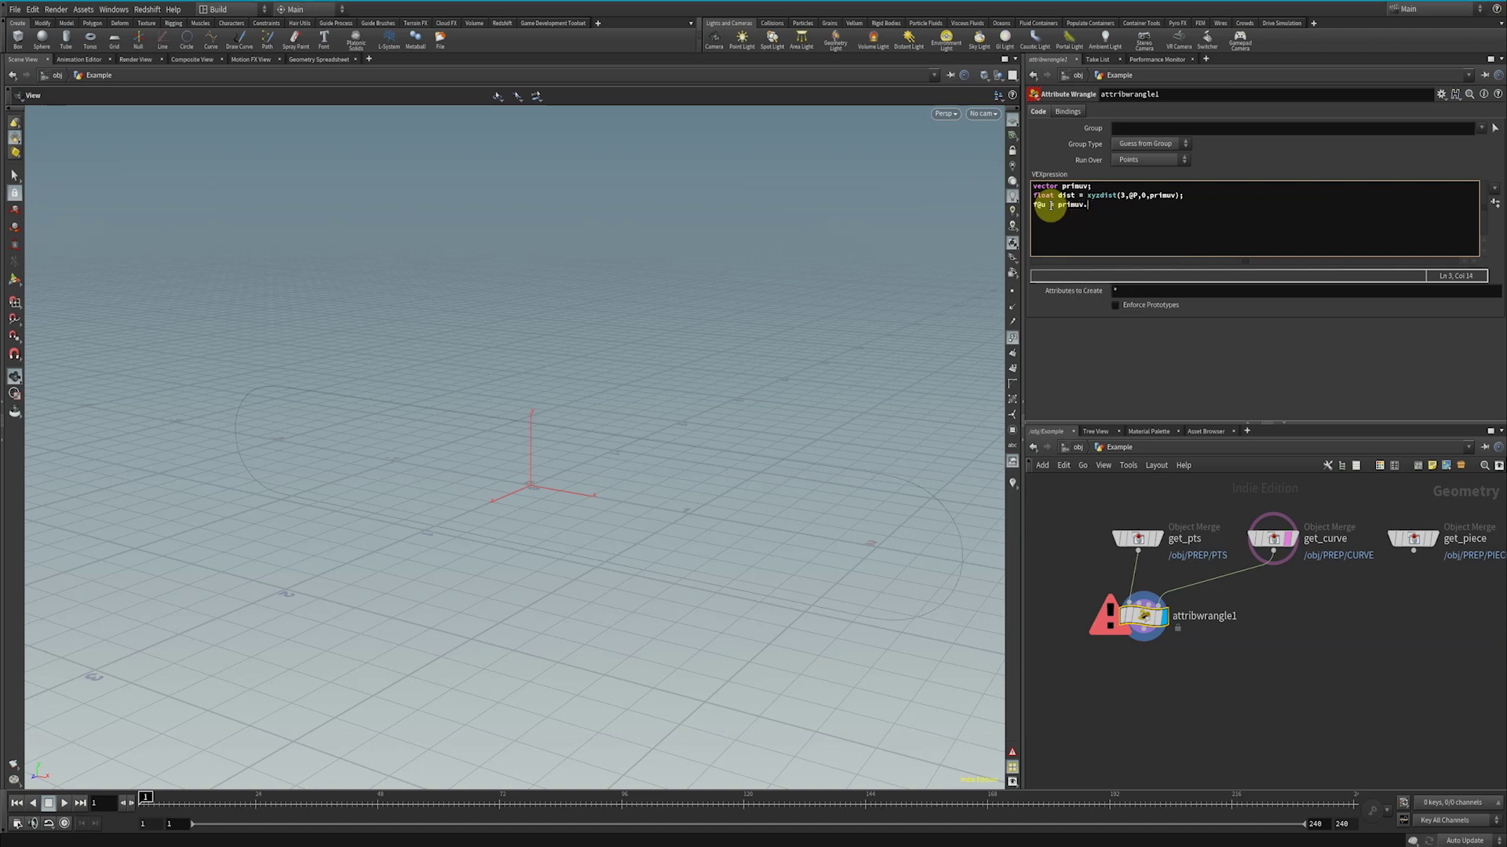
text(x;)
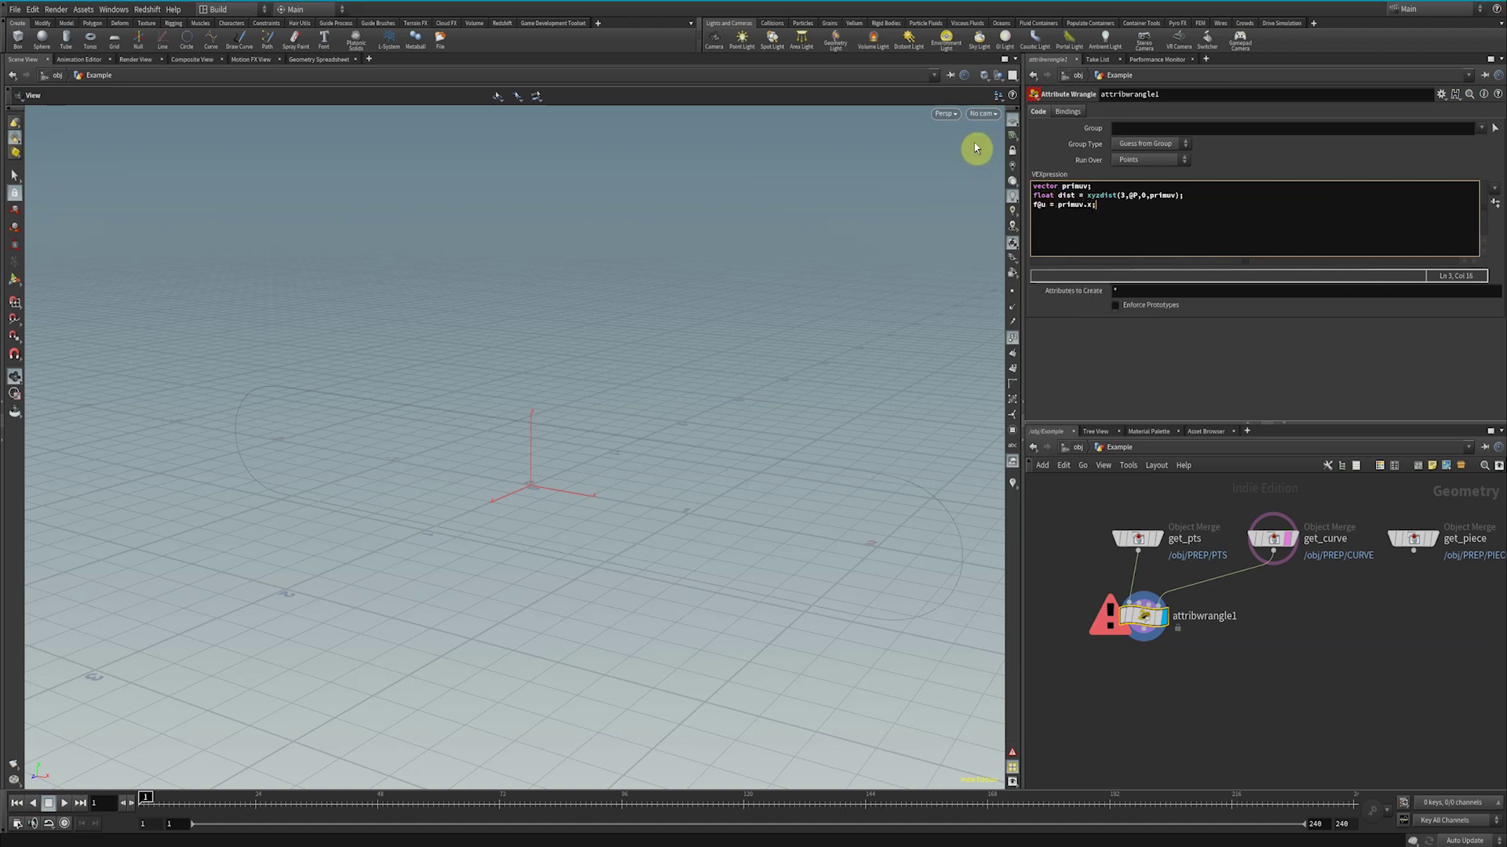
Examine the u point attribute of attribwrangle1 in its node info and the geometry spreadsheet, then return to the scene view.
middle_click(1142, 616)
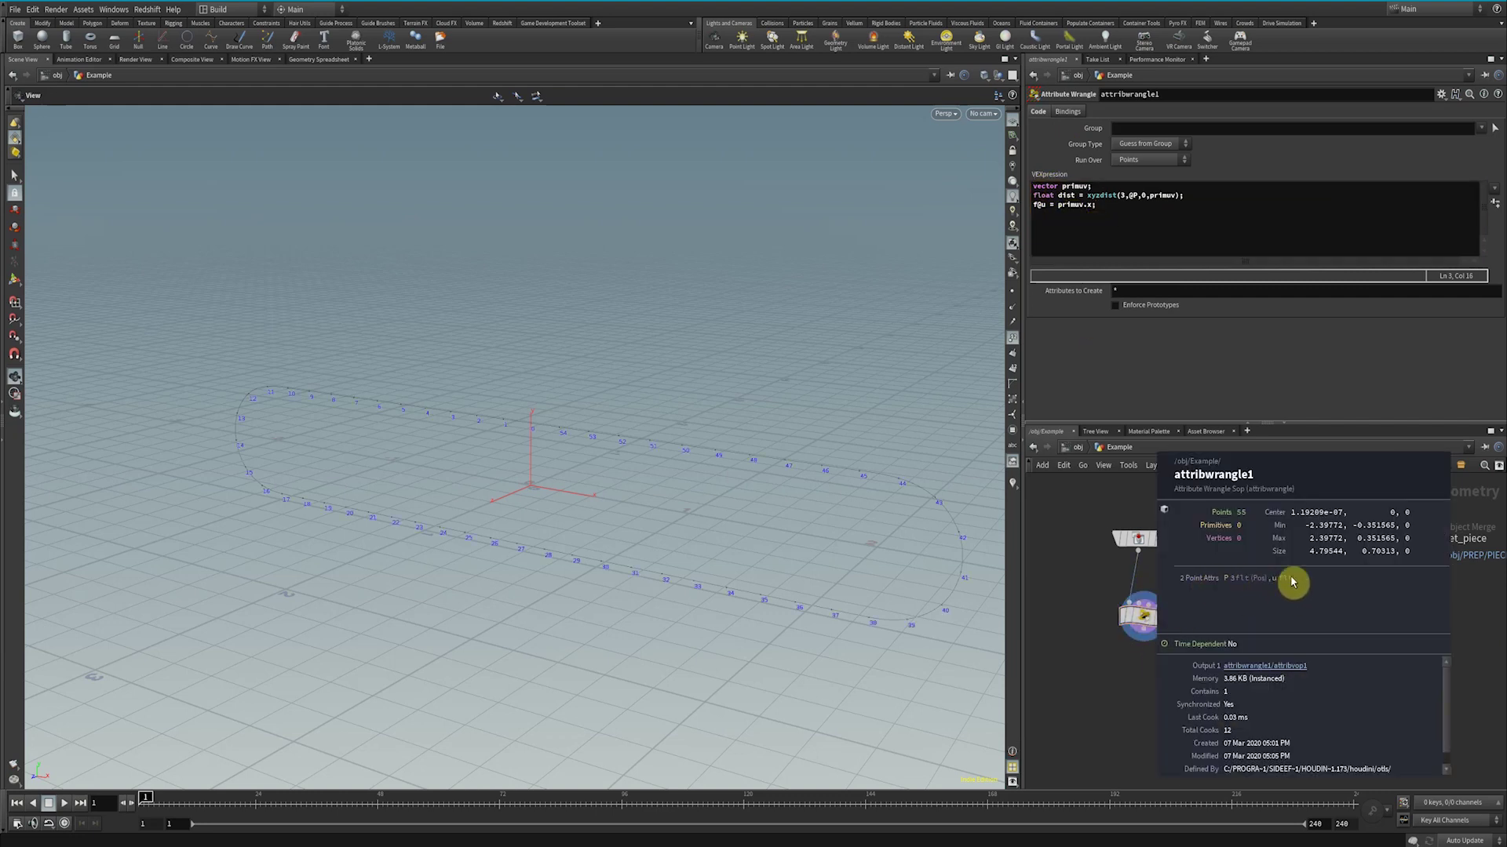
click(318, 60)
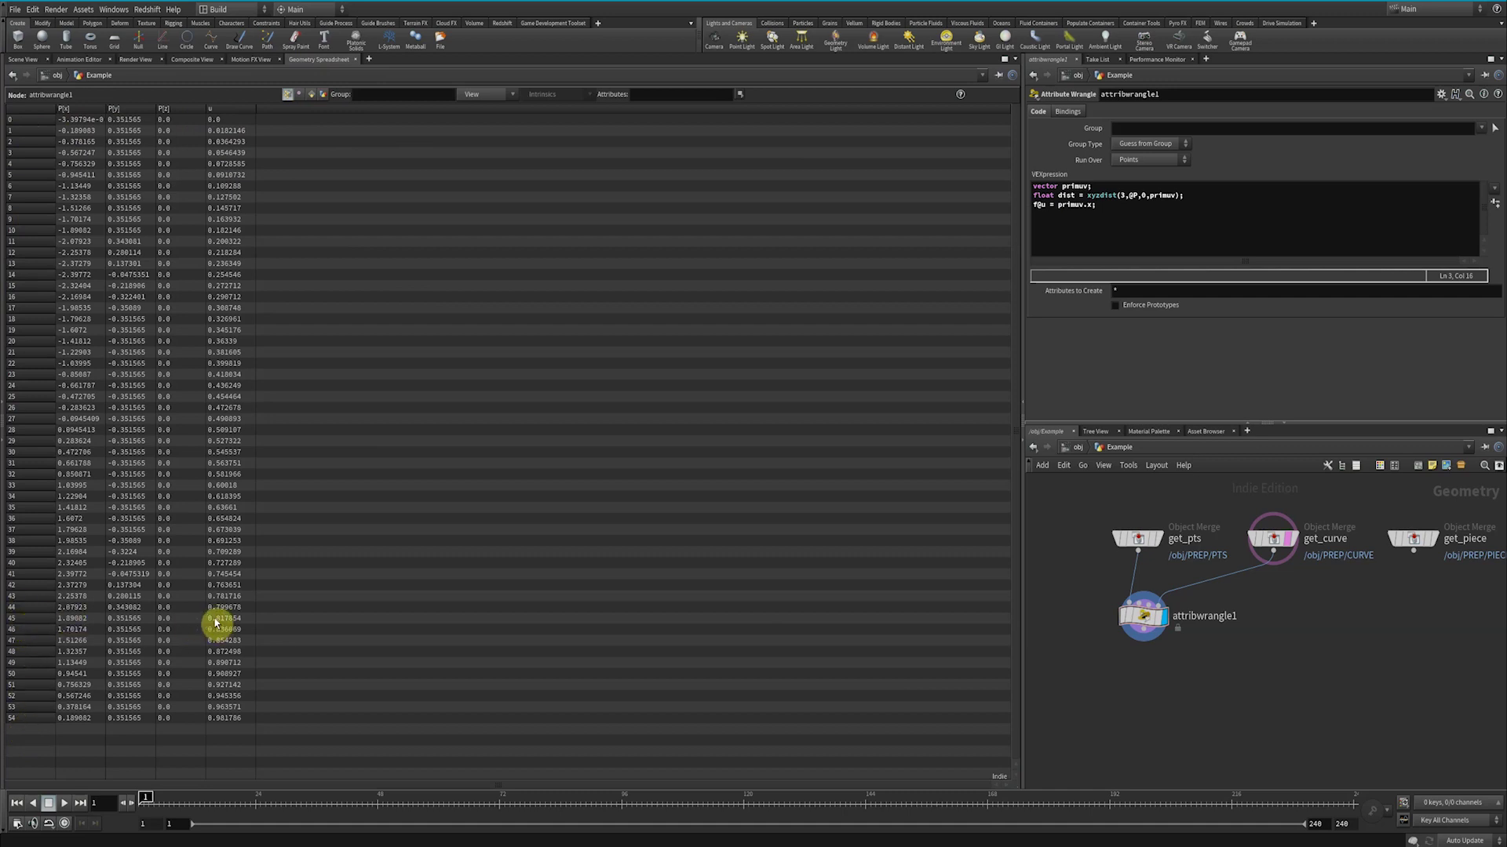
click(22, 60)
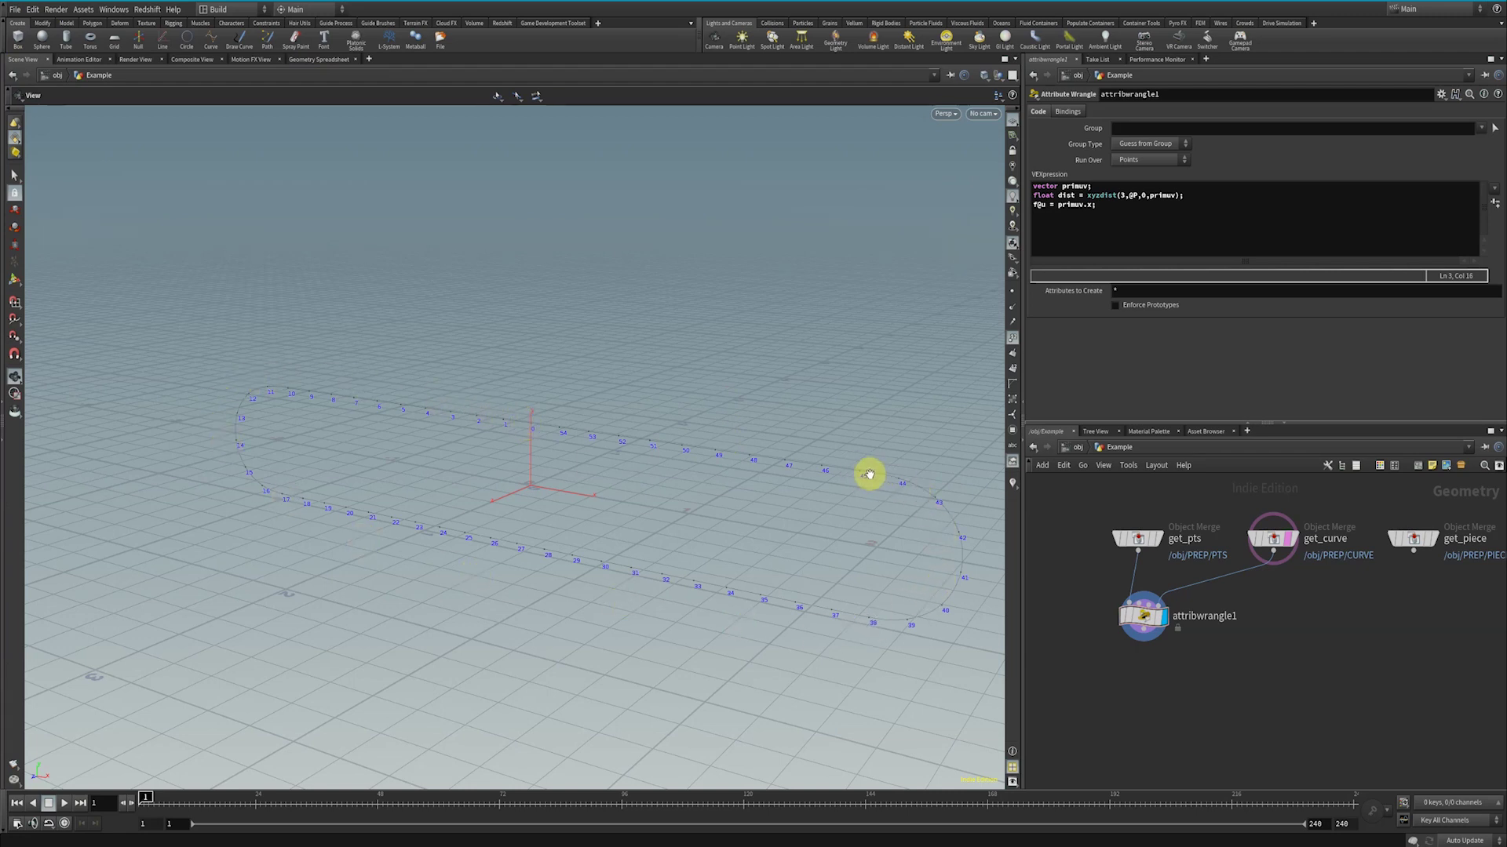
Add a second Attribute Wrangle below attribwrangle1, wire attribwrangle1 into its first input and get_curve into its fourth, and display it.
key(Tab)
text(att wr)
key(Return)
click(1161, 682)
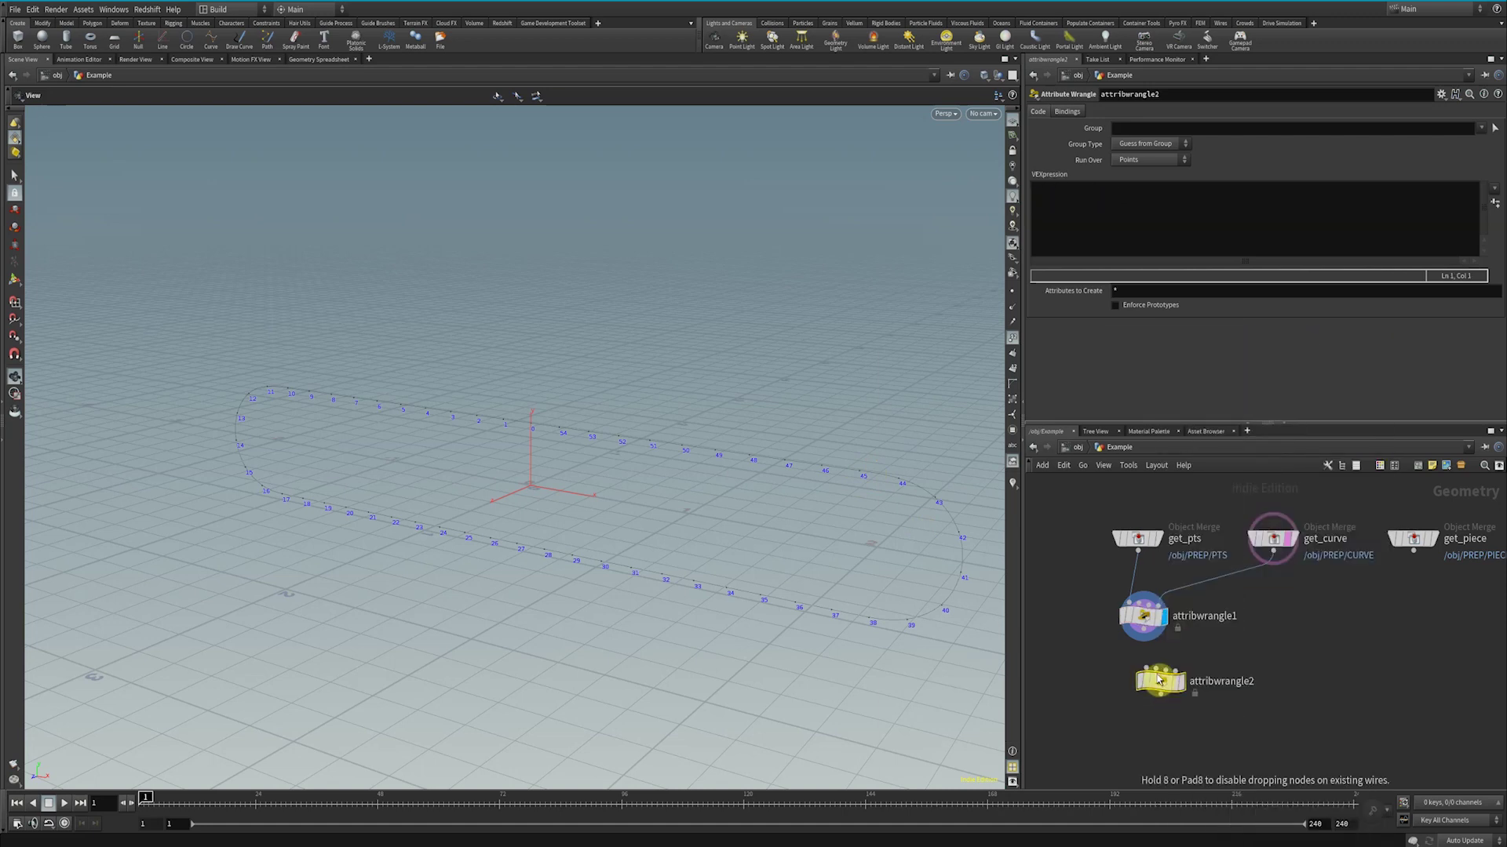
scroll(1160, 682, up, 2)
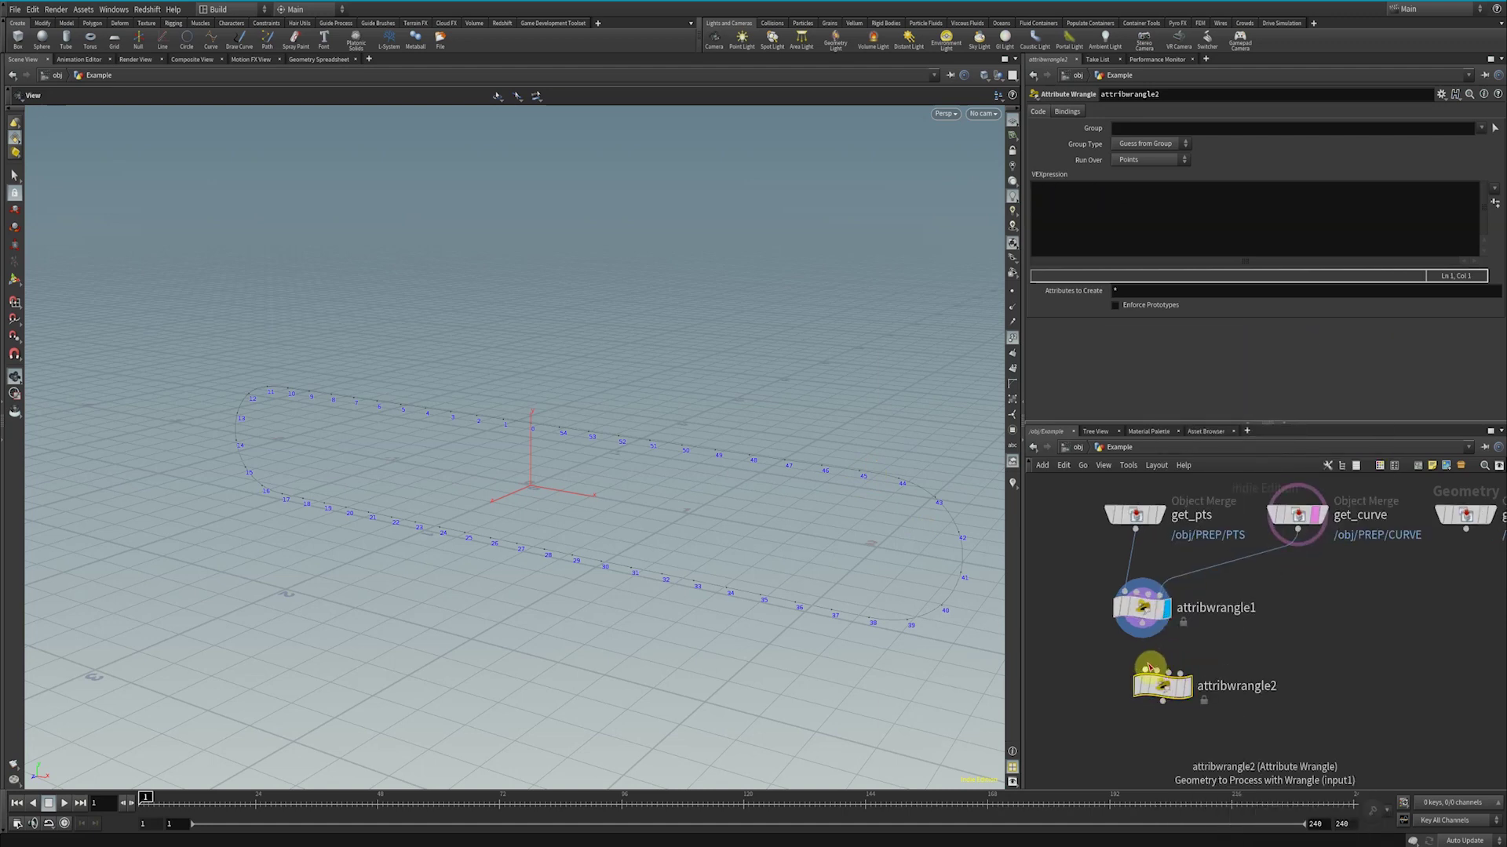
drag(1179, 673, 1298, 530)
click(1191, 688)
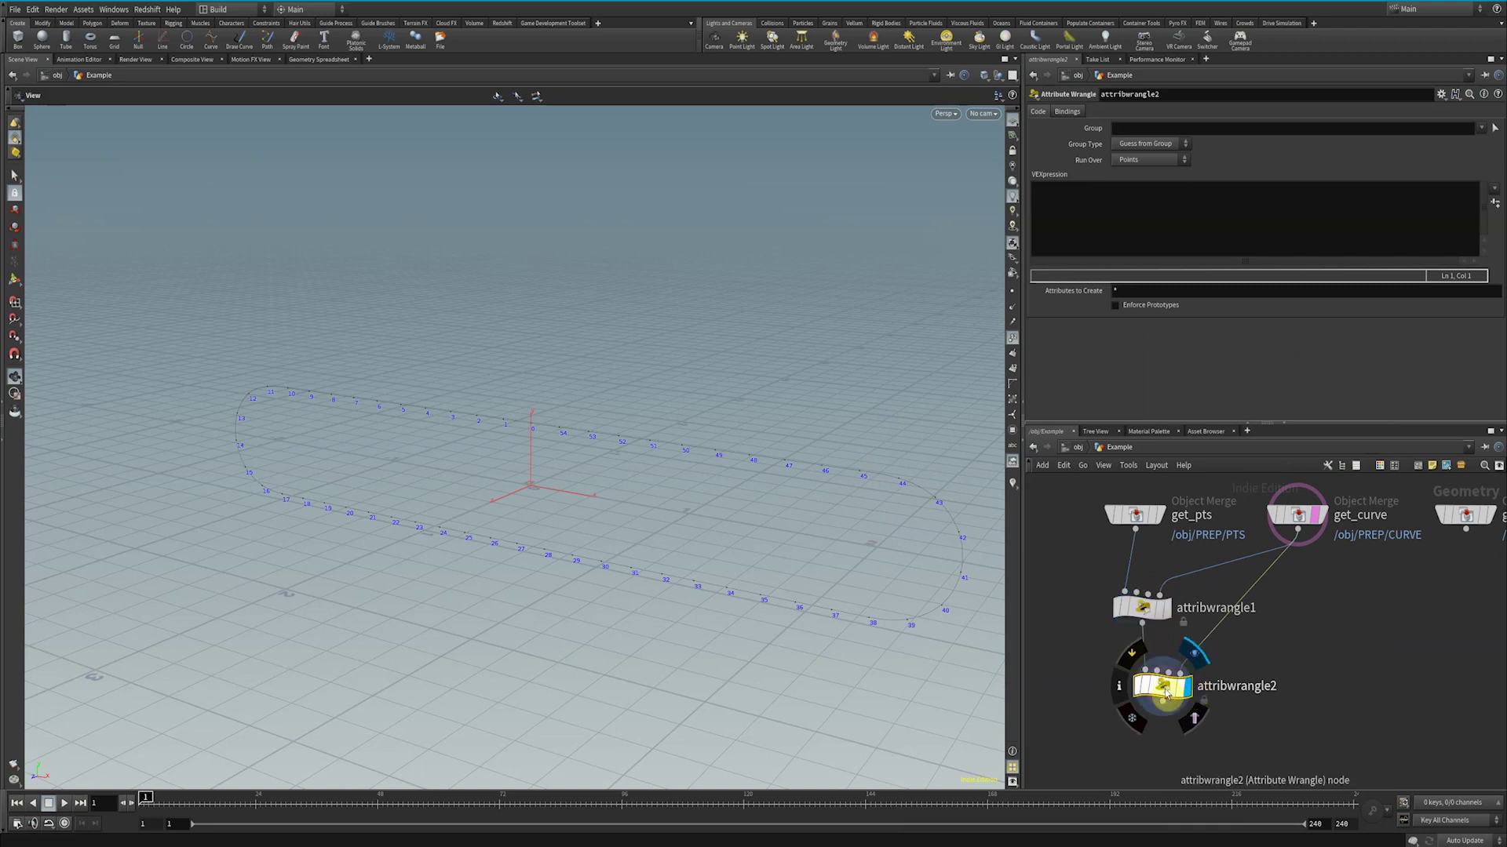
Write float updated_u = (f@u + chf("offset")) % 1.0; in attribwrangle2 and create the Offset parameter for it.
click(1110, 252)
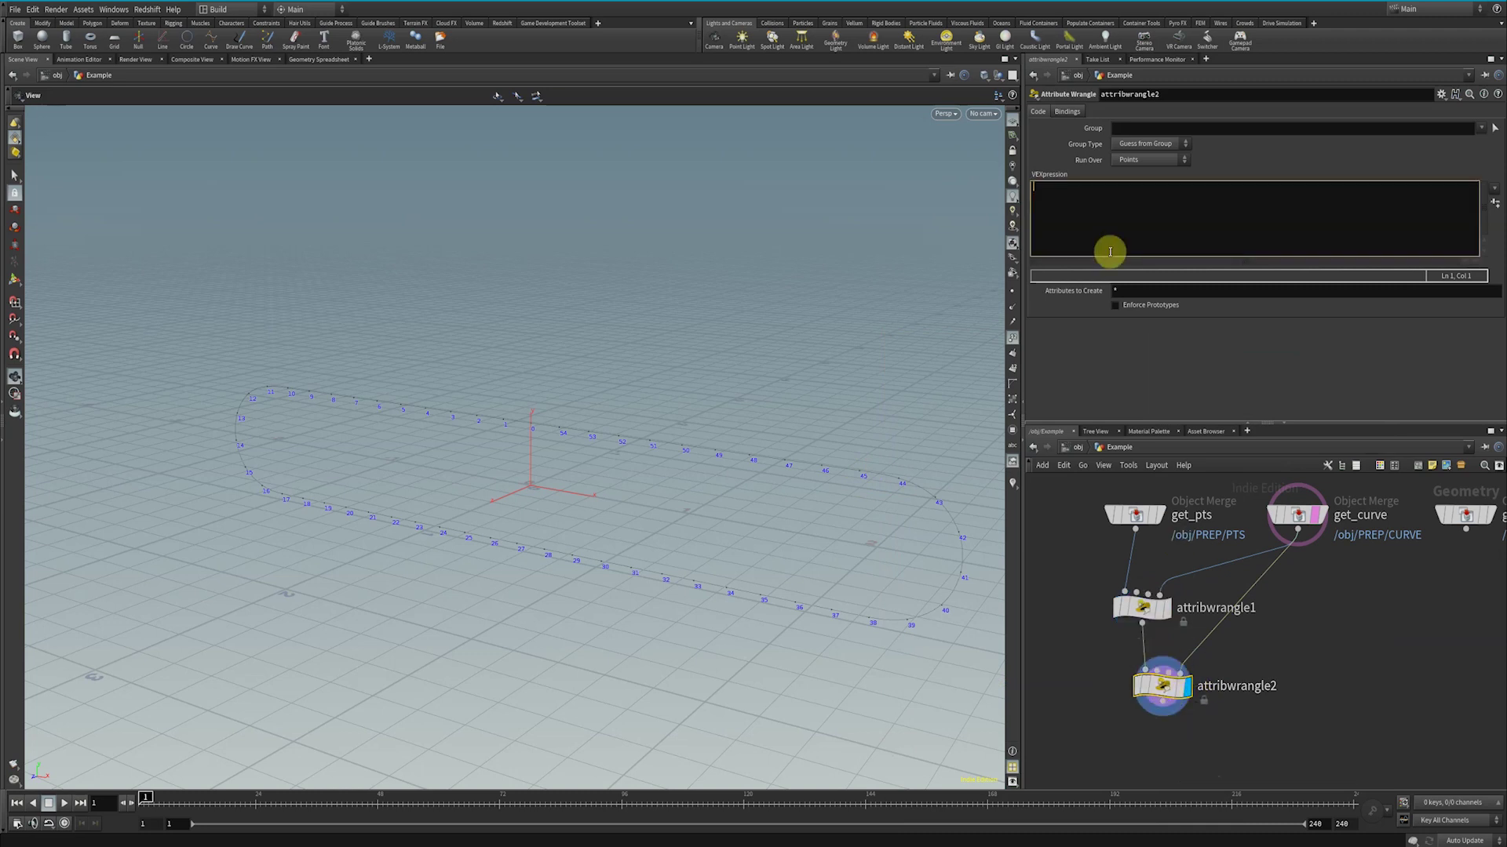
text(float updated_u = f@u + chf("offset)
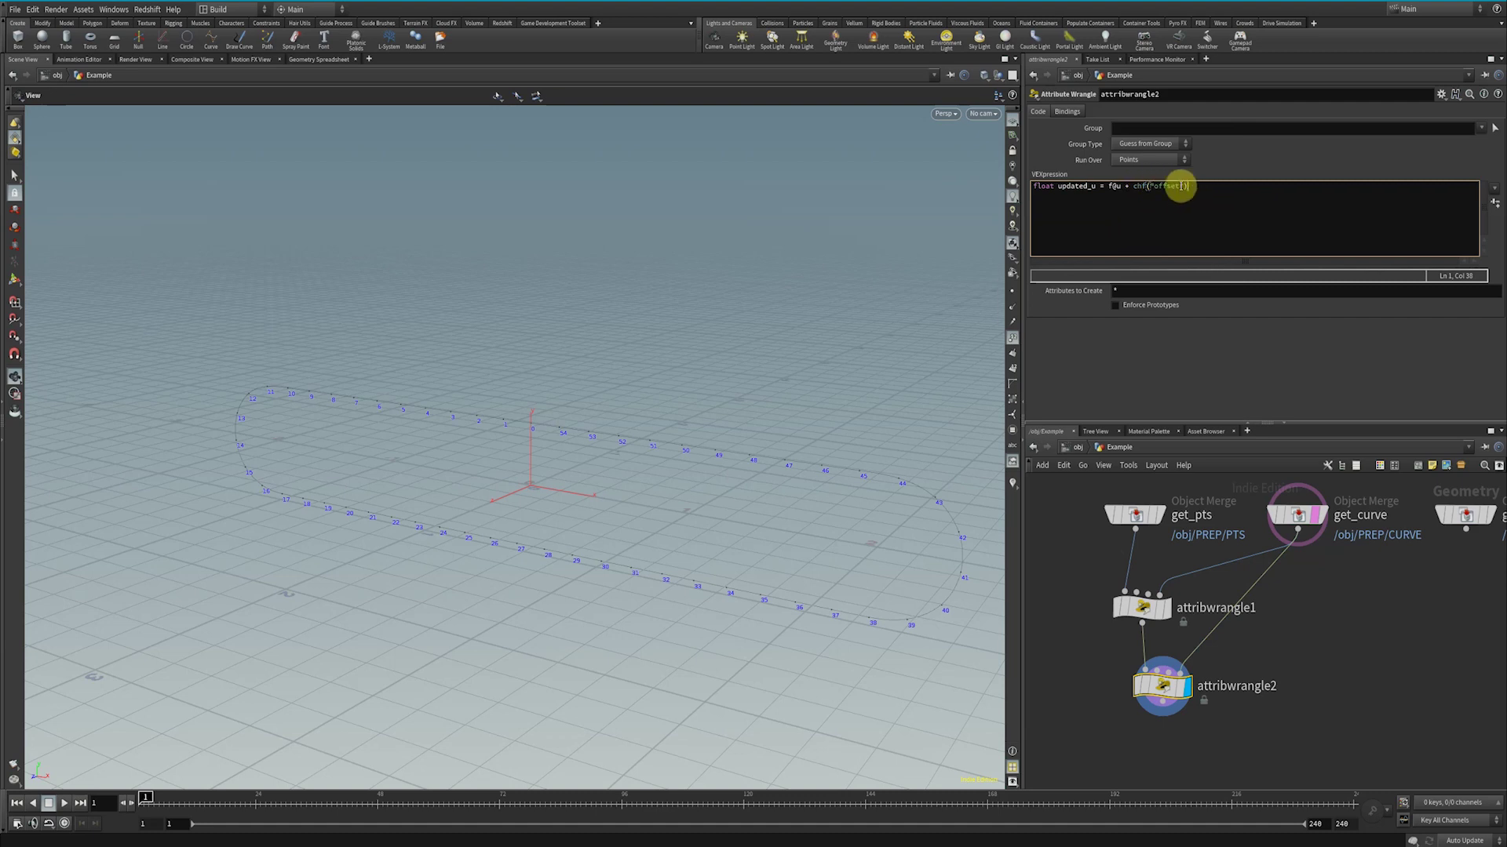
drag(1183, 186, 1132, 186)
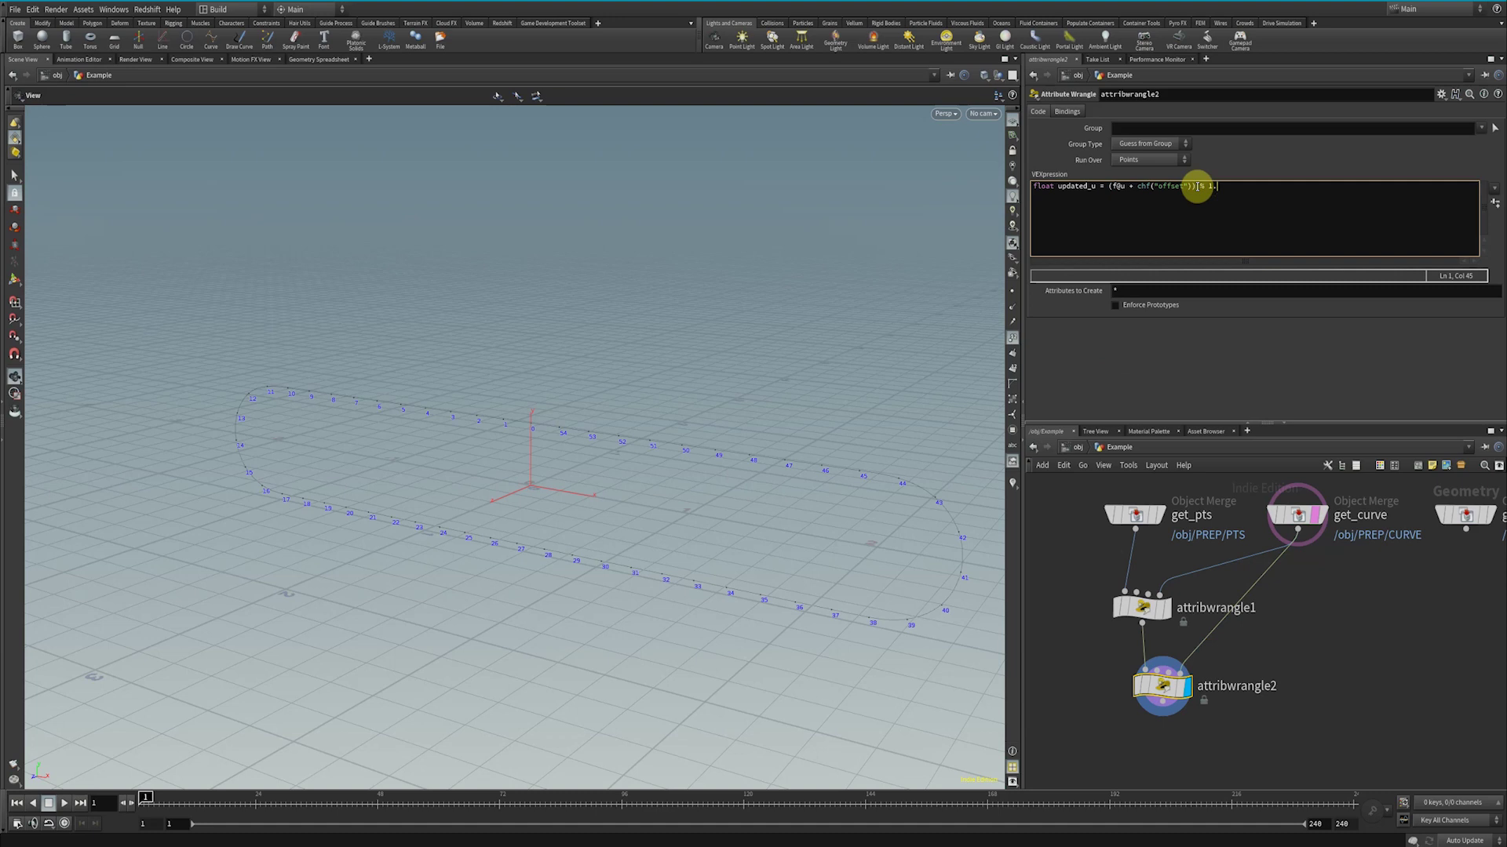
text(;)
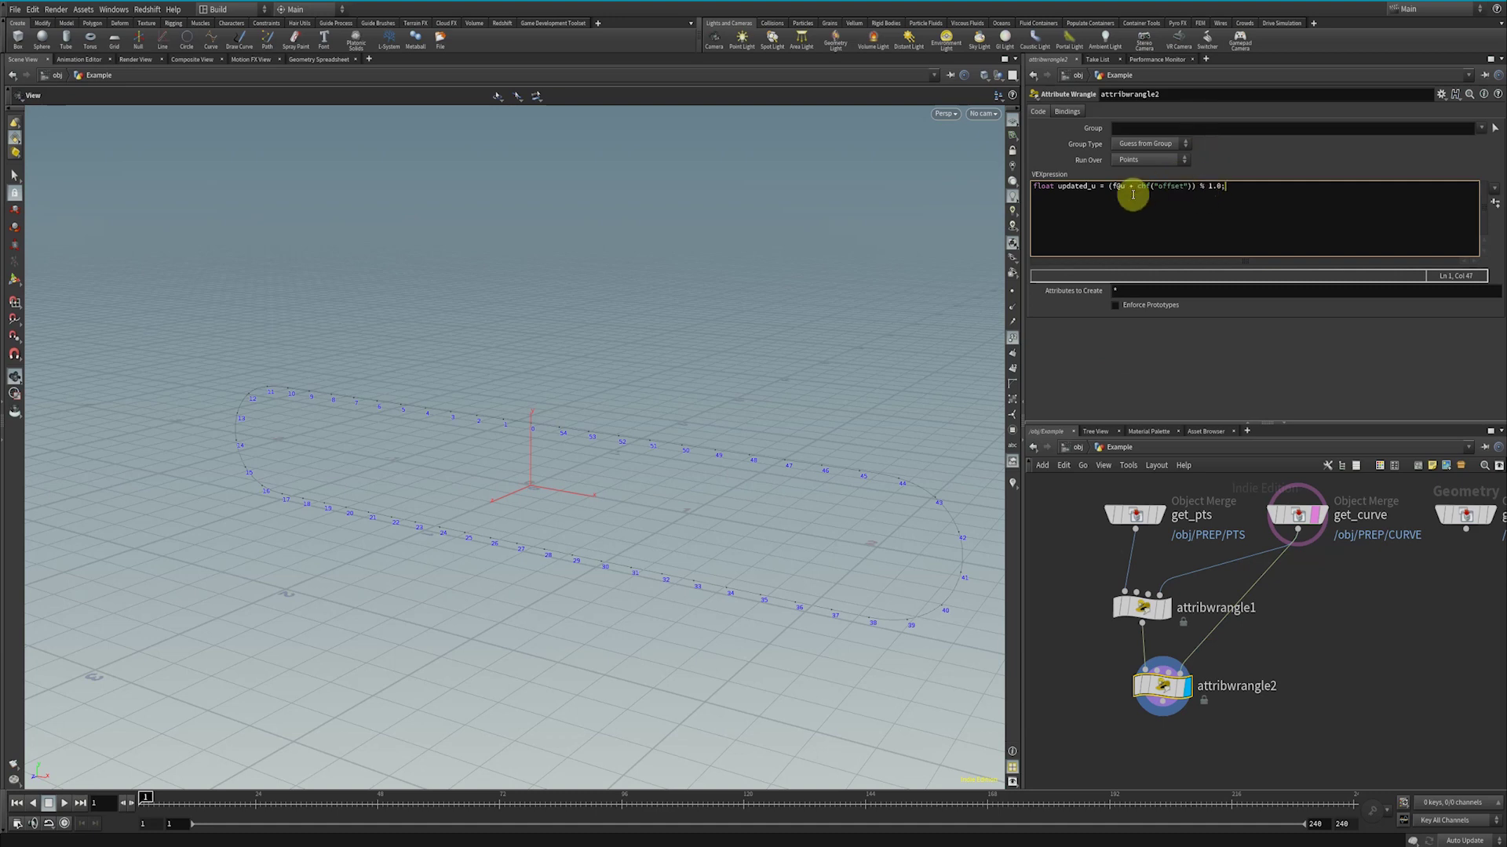
click(1495, 202)
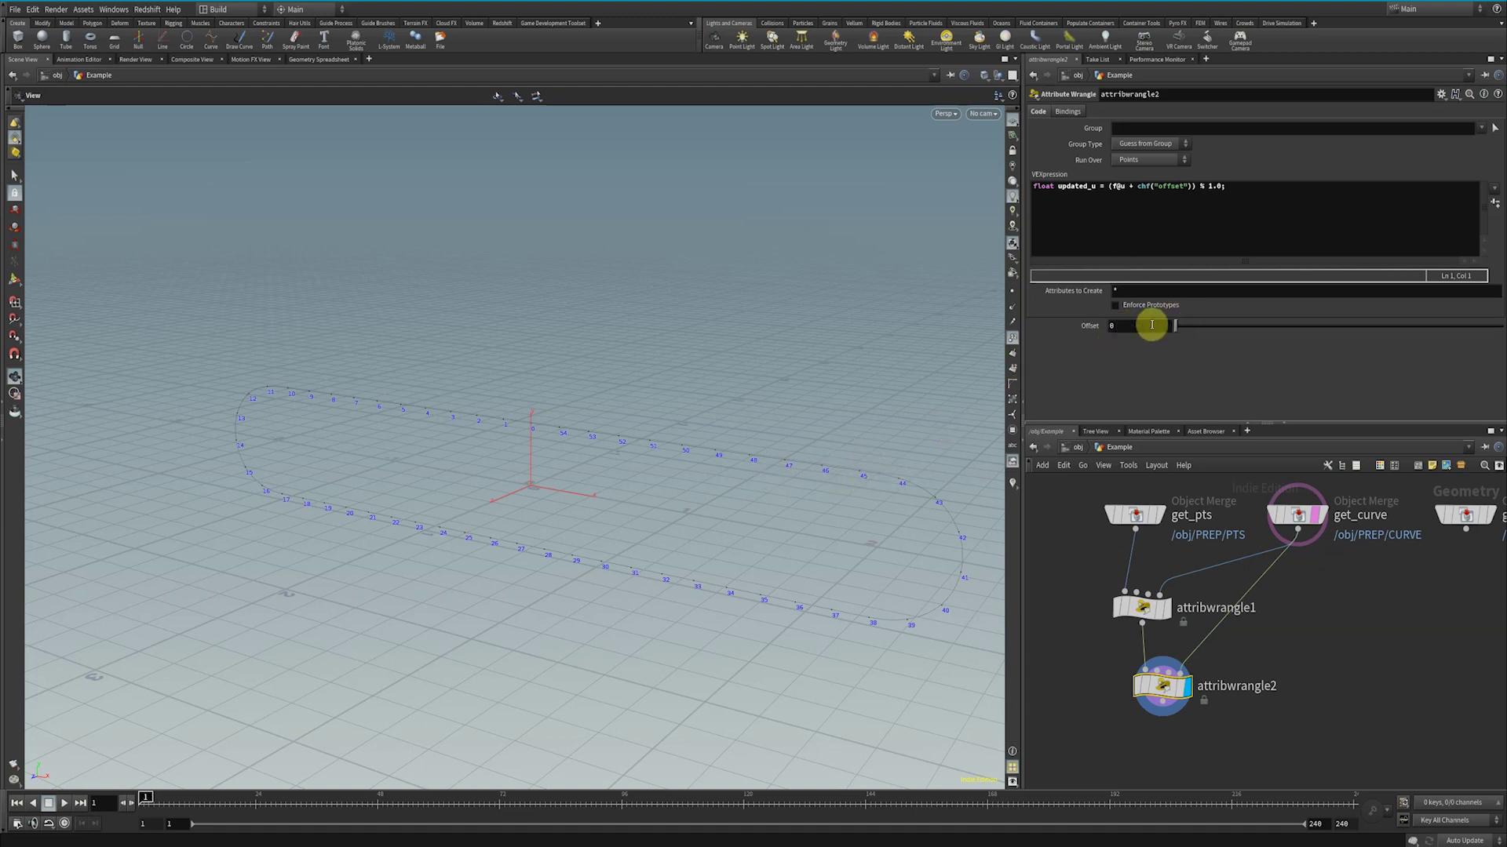
Set the Offset of attribwrangle2 to 0.205, switch to Calculator and compute 0.81 + 0.205.
drag(1177, 326, 1212, 330)
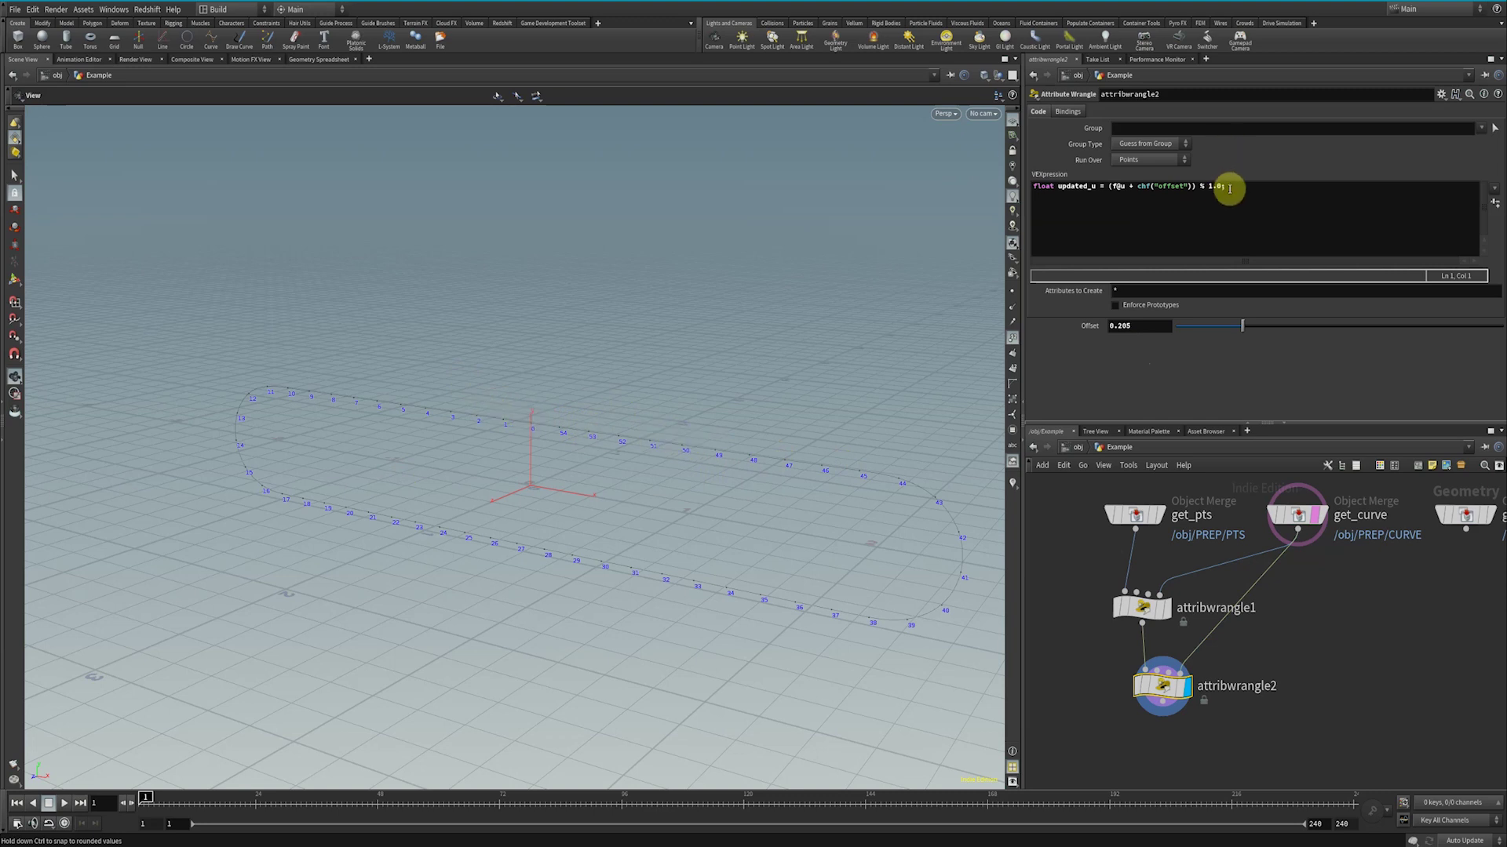
key(XF86Calculator)
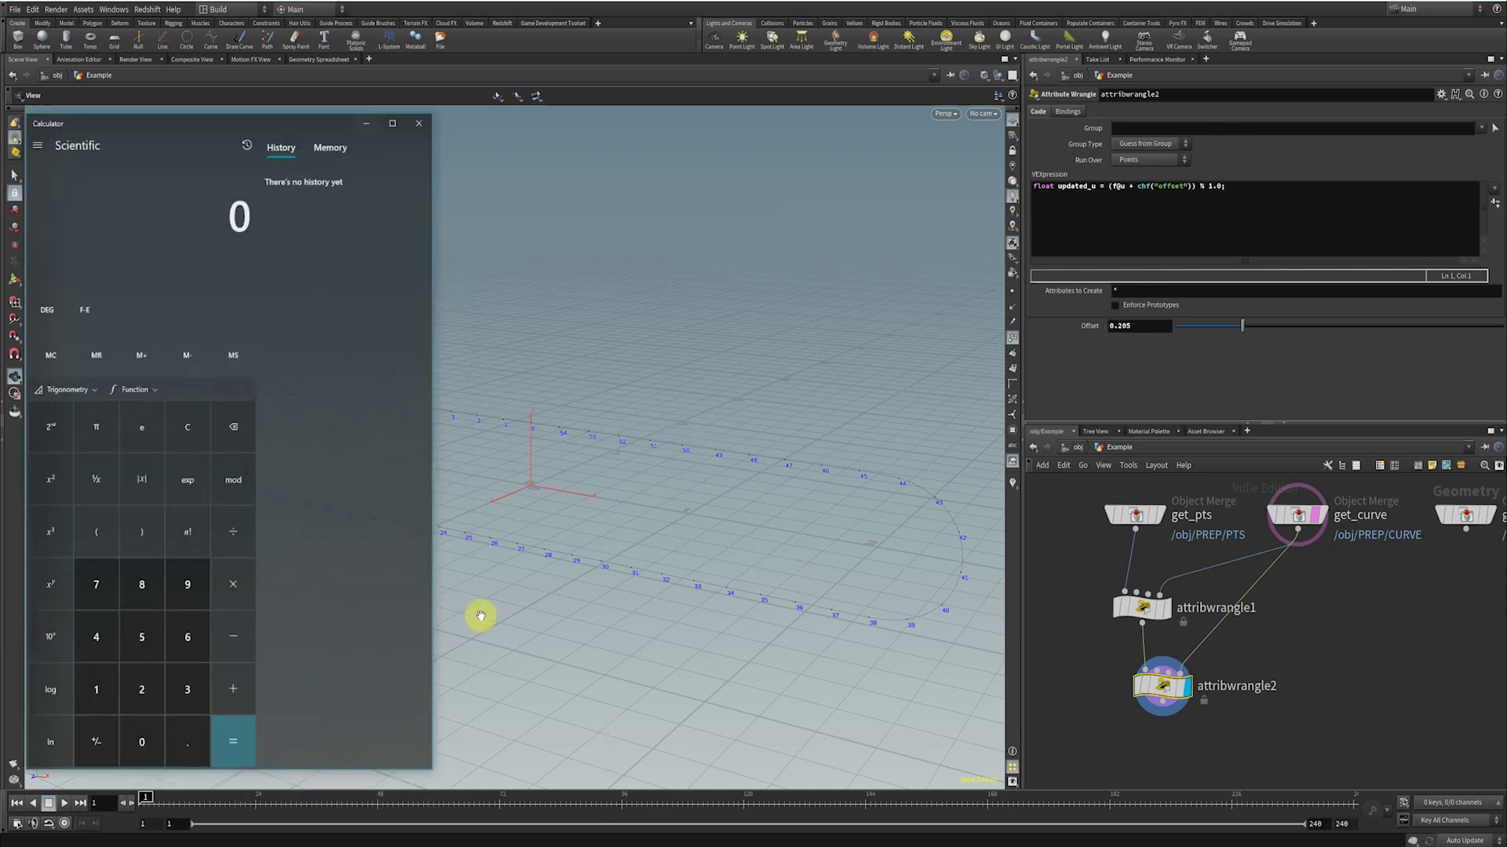
drag(218, 117, 301, 61)
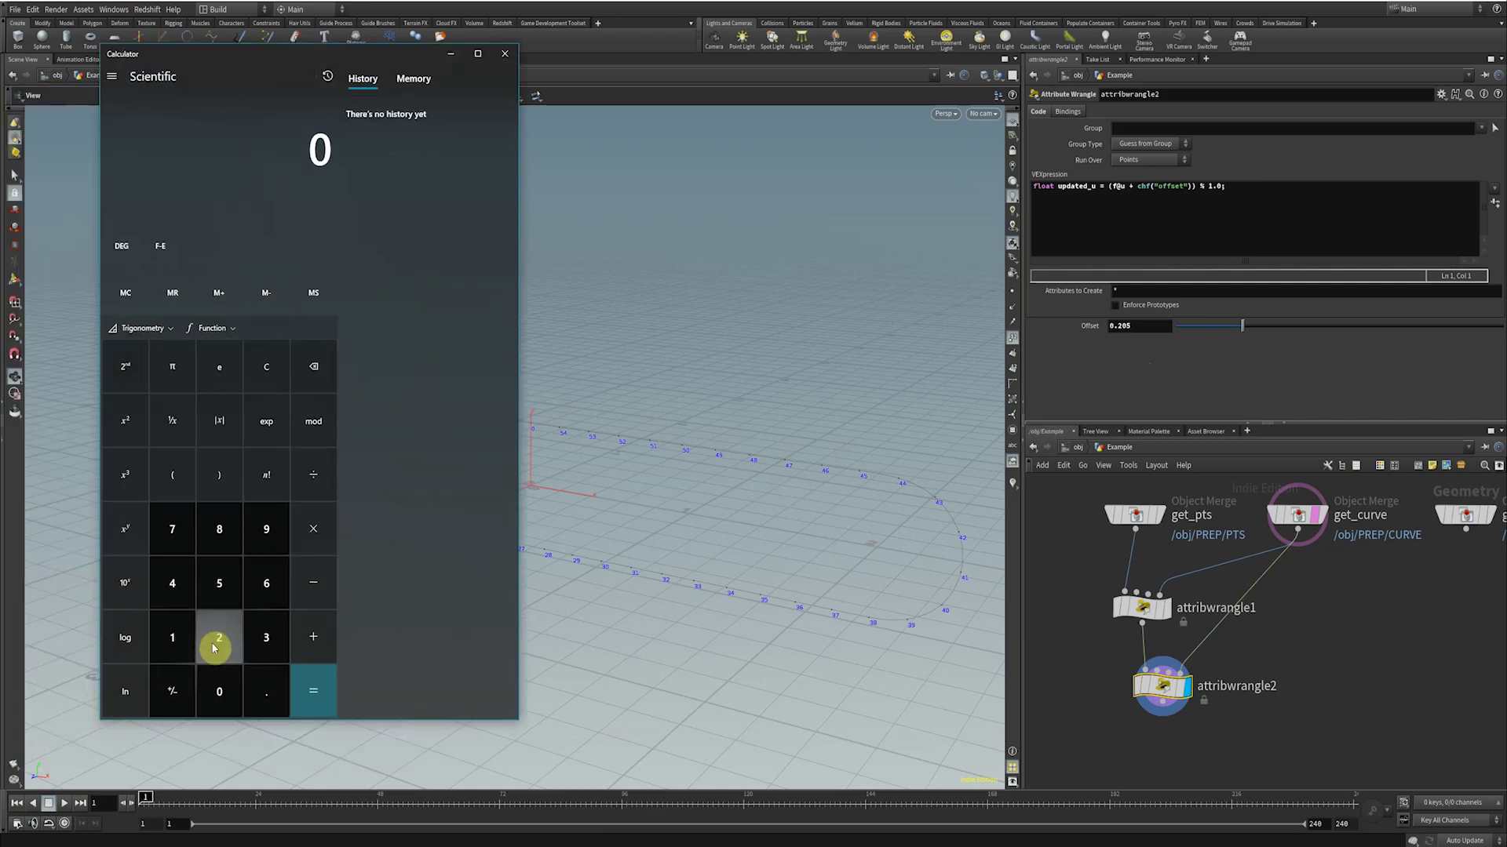
click(251, 688)
click(219, 529)
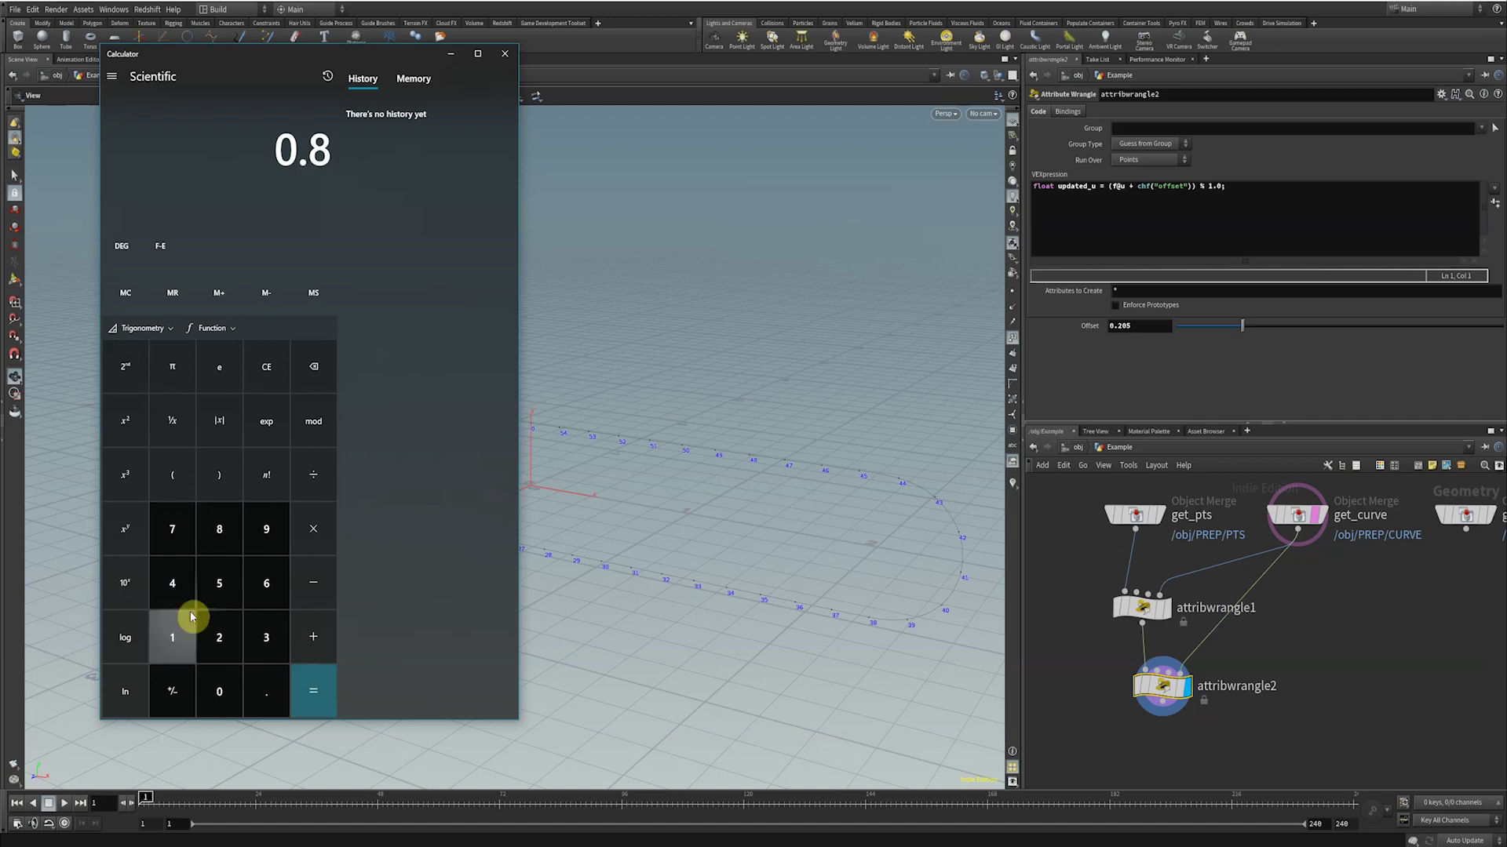
click(171, 638)
click(306, 638)
click(260, 688)
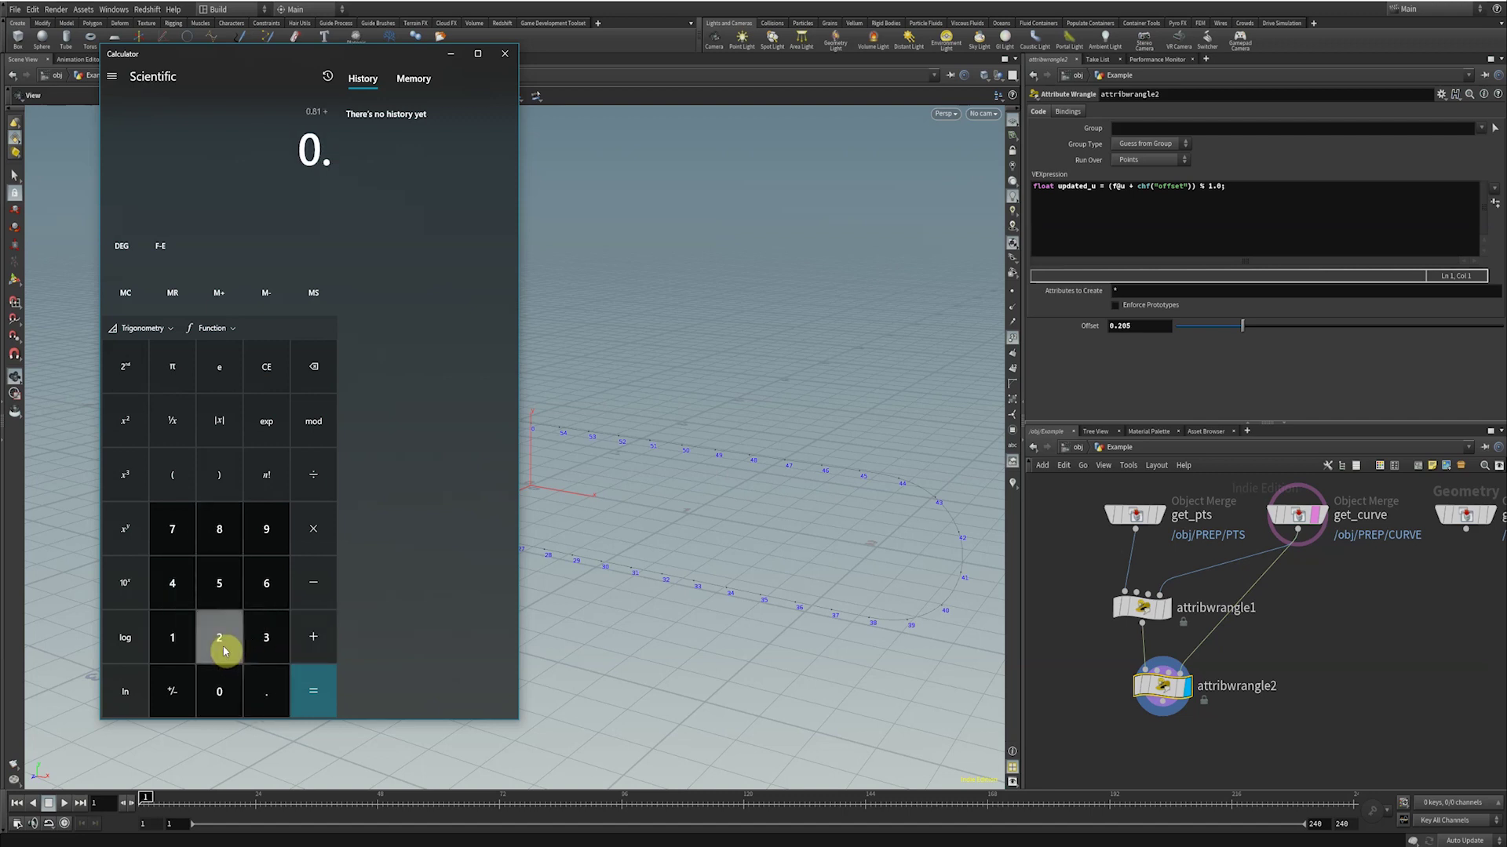
click(220, 638)
click(219, 690)
click(227, 600)
click(312, 690)
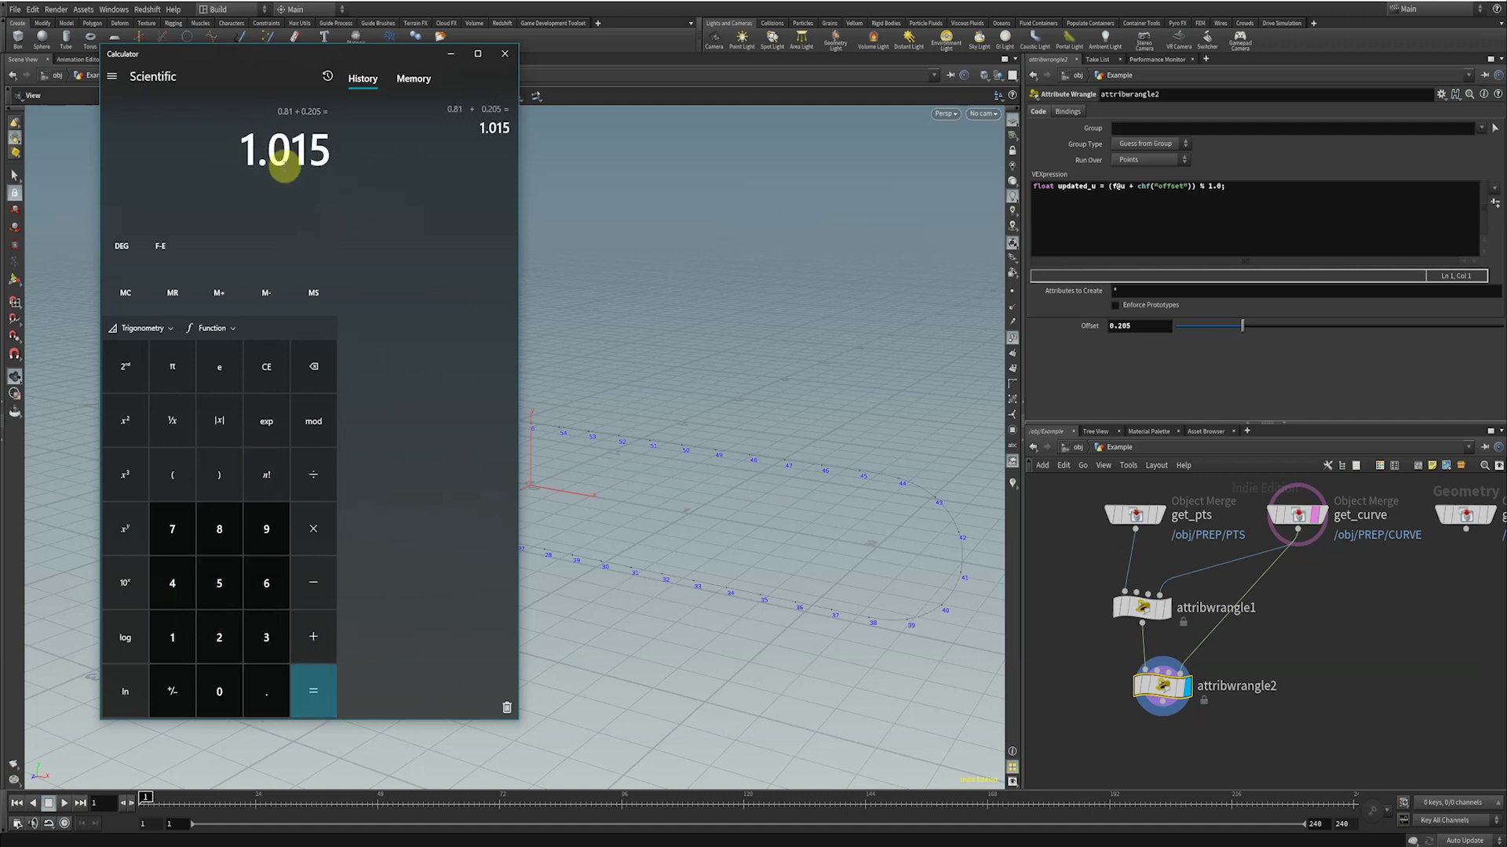
Compute the sum modulo 1.0 in Calculator, then minimise it to return to Houdini.
click(313, 424)
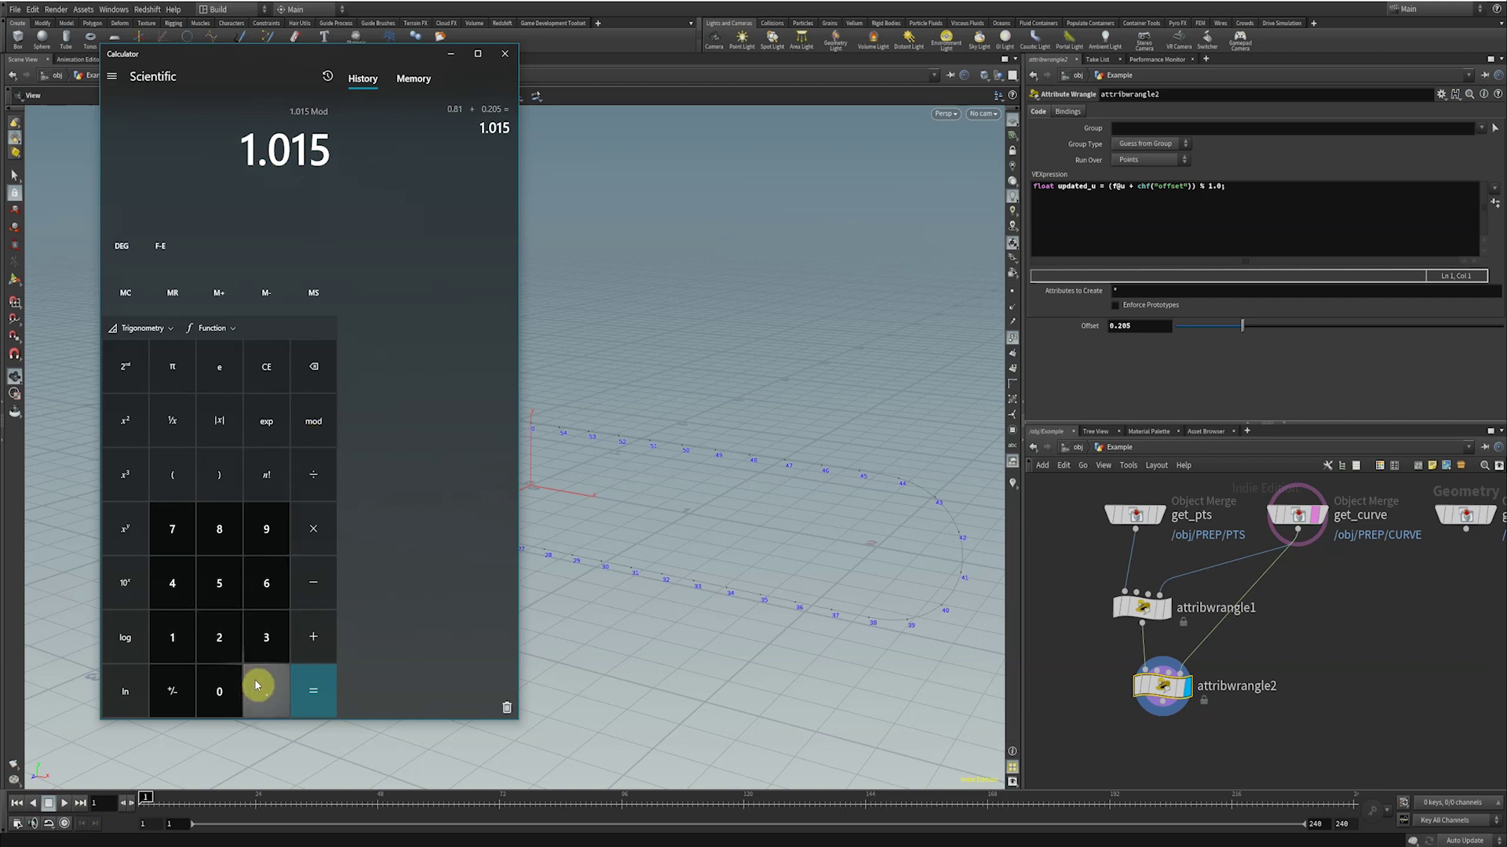
click(187, 662)
click(266, 689)
click(218, 690)
click(313, 690)
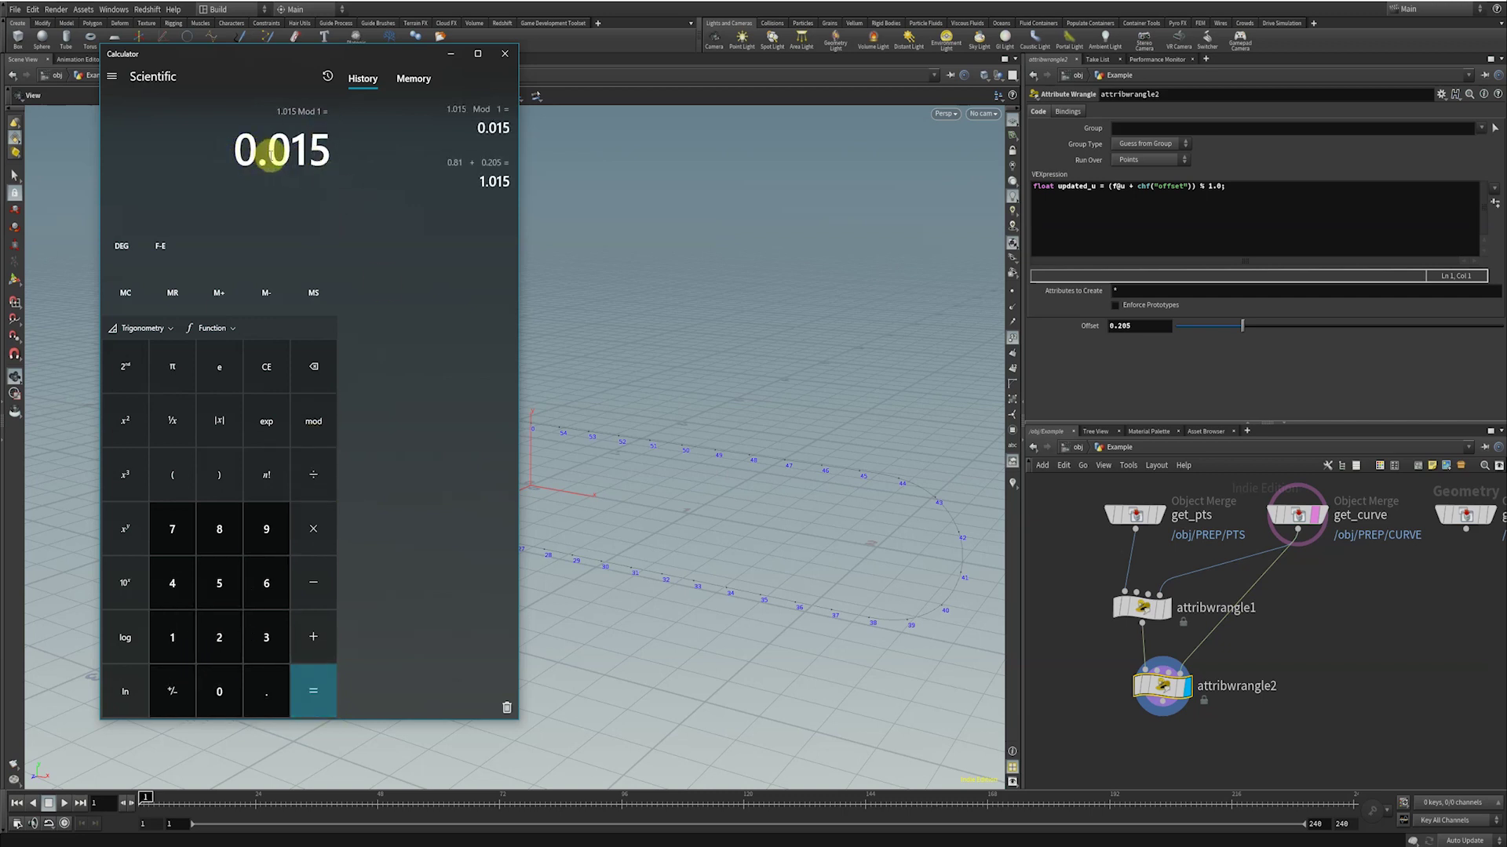
click(453, 53)
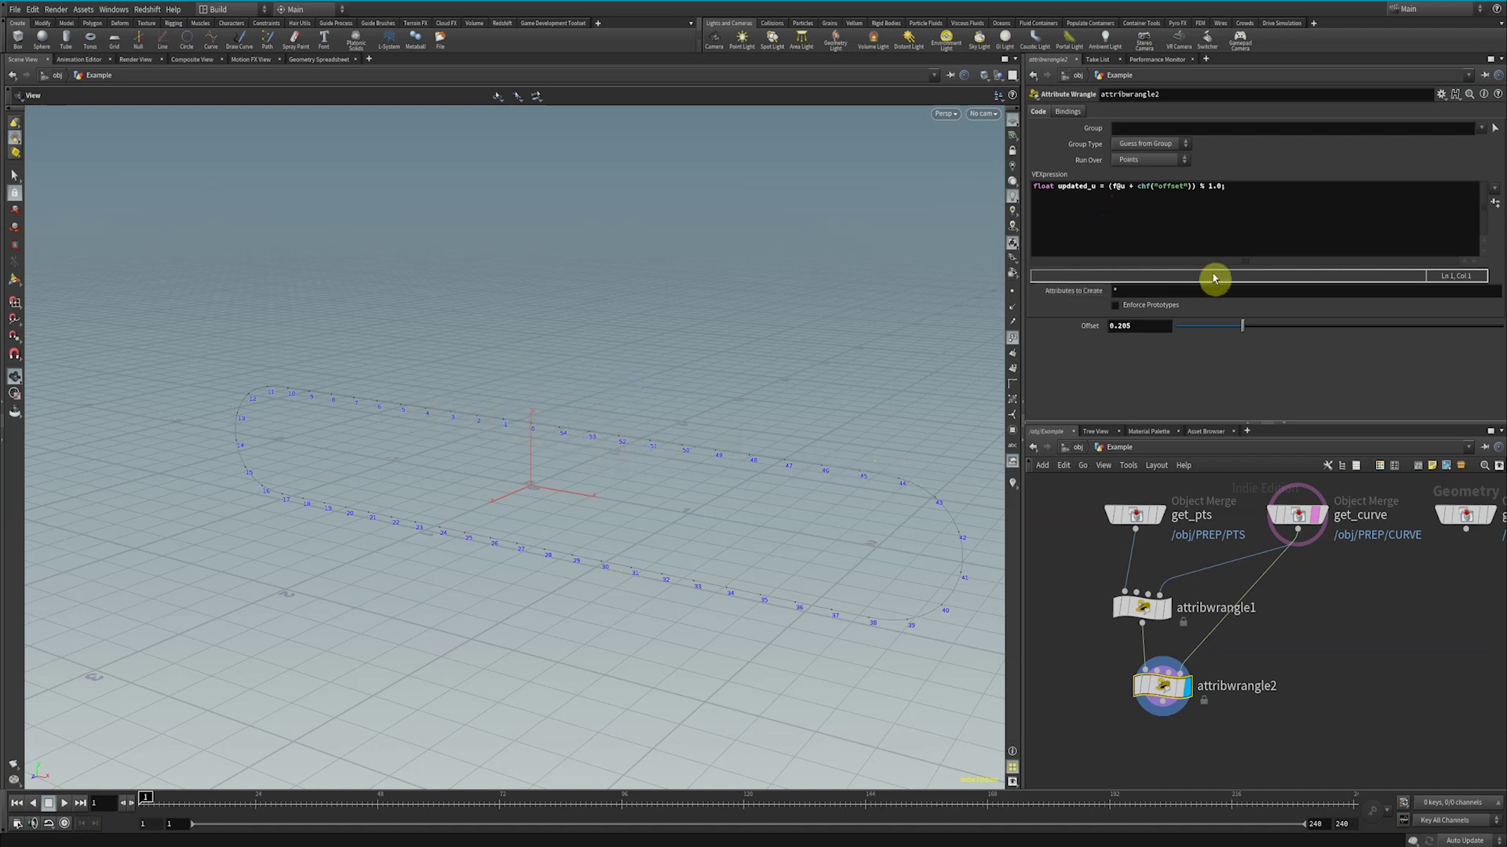
Start a second code line with primuv( in attribwrangle2 and open the help page for the primuv function.
click(1257, 189)
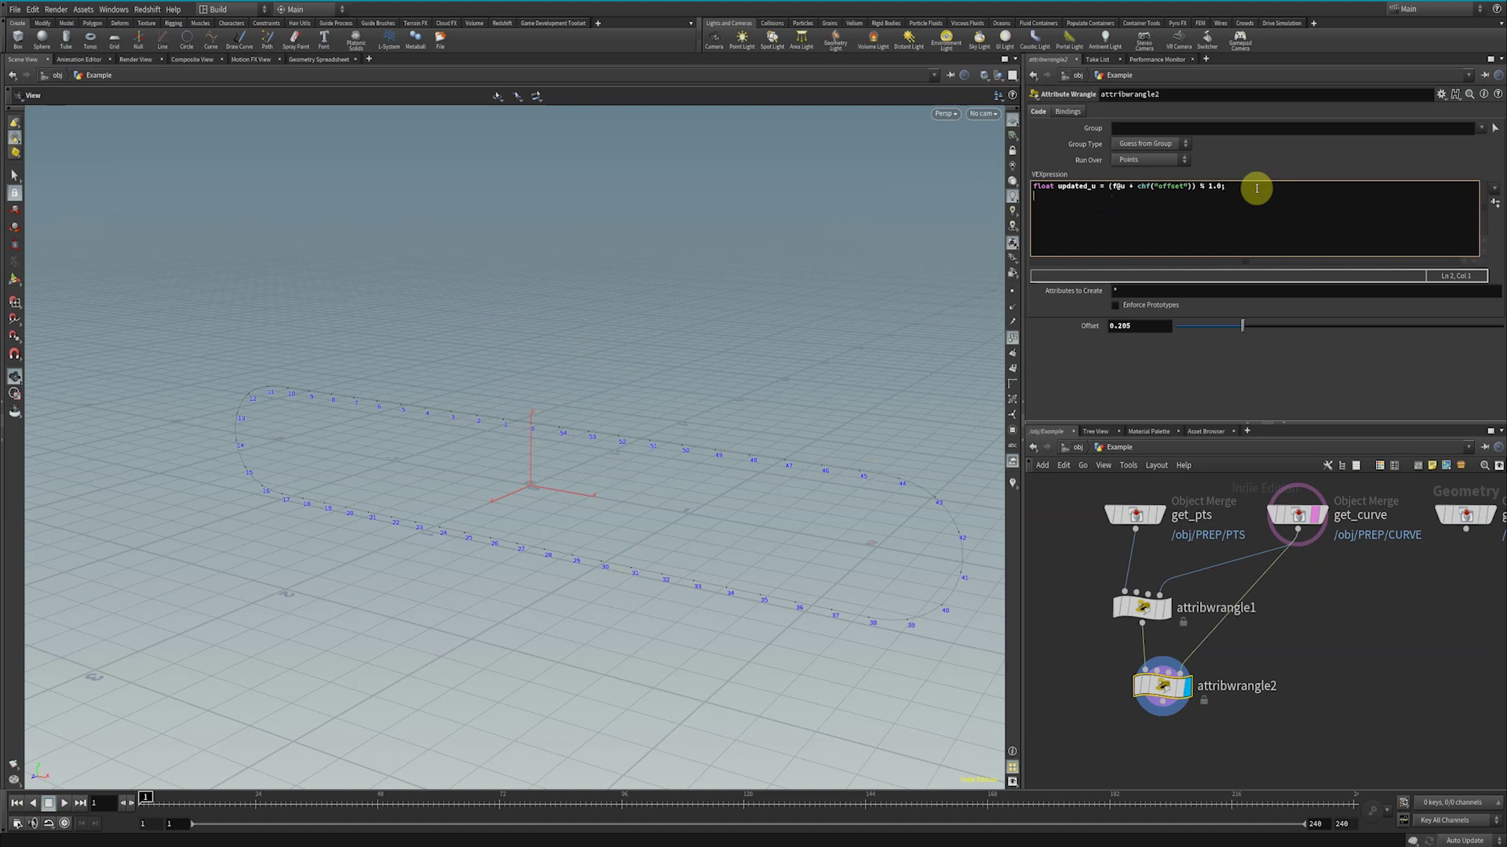
text(primuv()
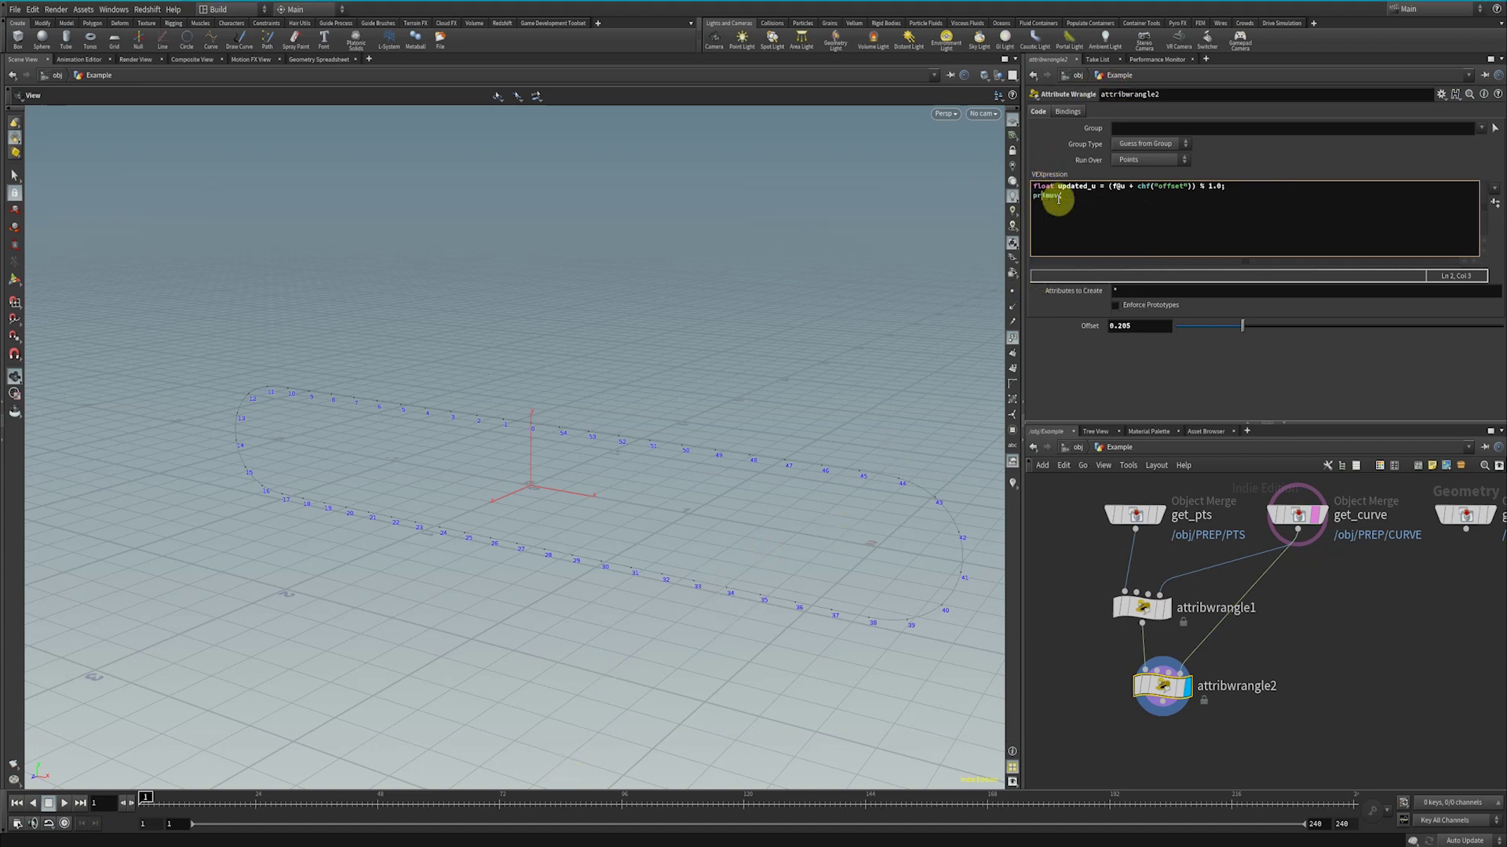
key(F1)
drag(296, 448, 579, 313)
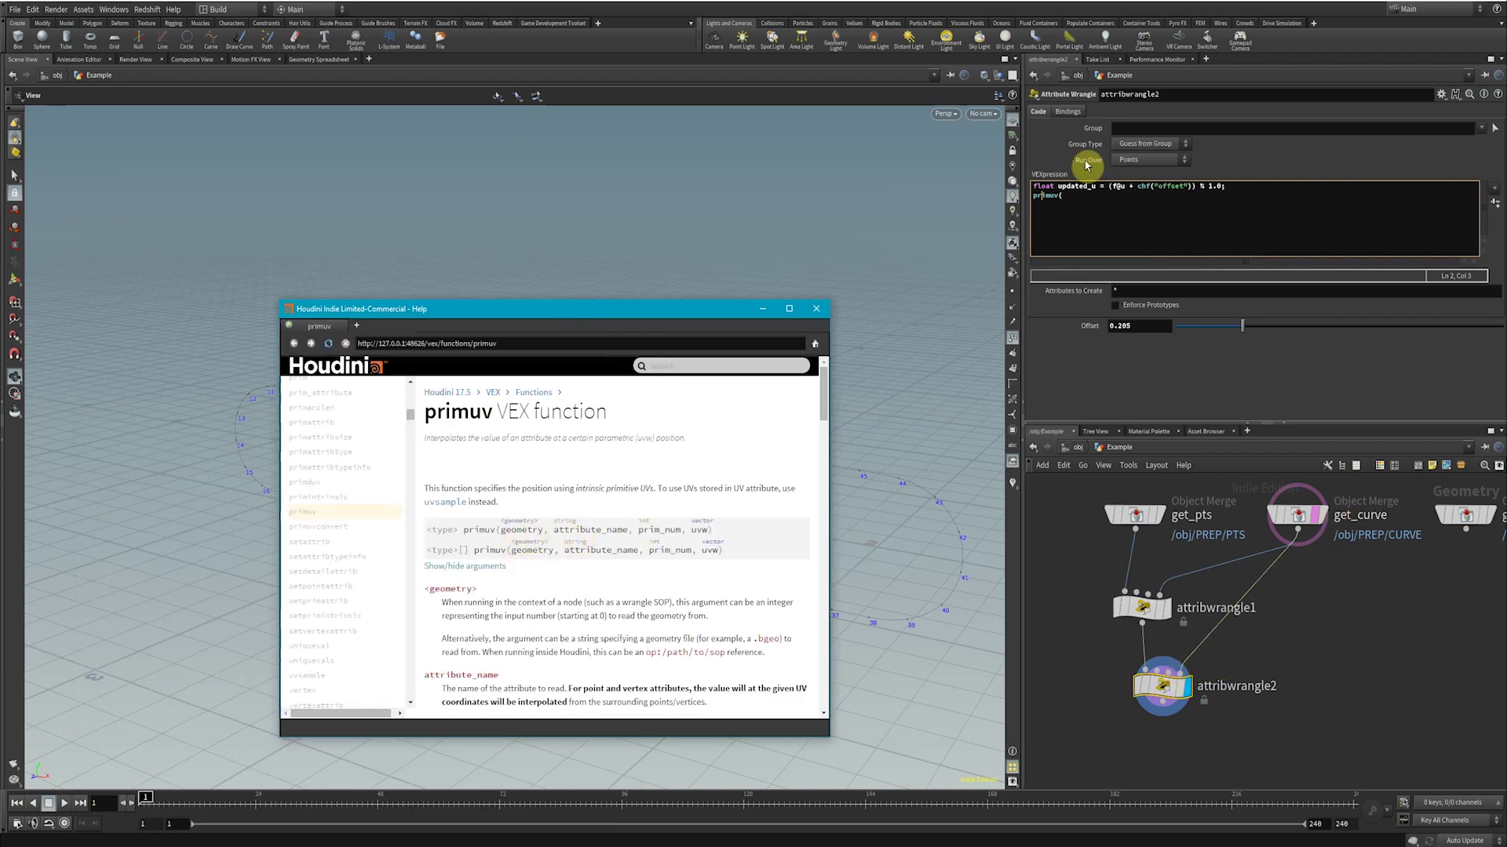
Enter 3 and "P" as the first two primuv arguments, checking the function signature and the get_curve node.
click(1071, 202)
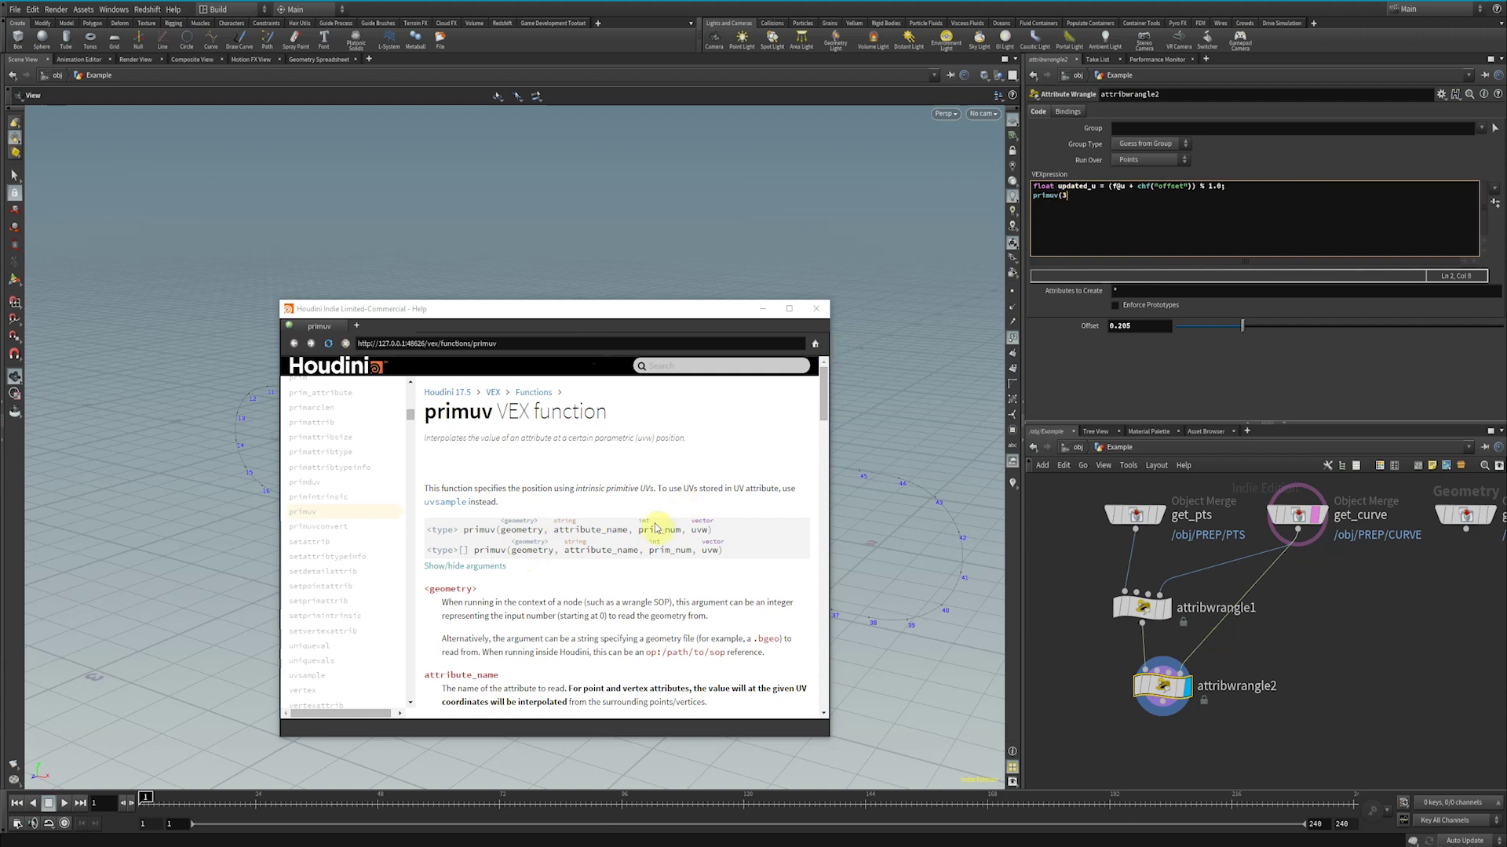
double_click(577, 531)
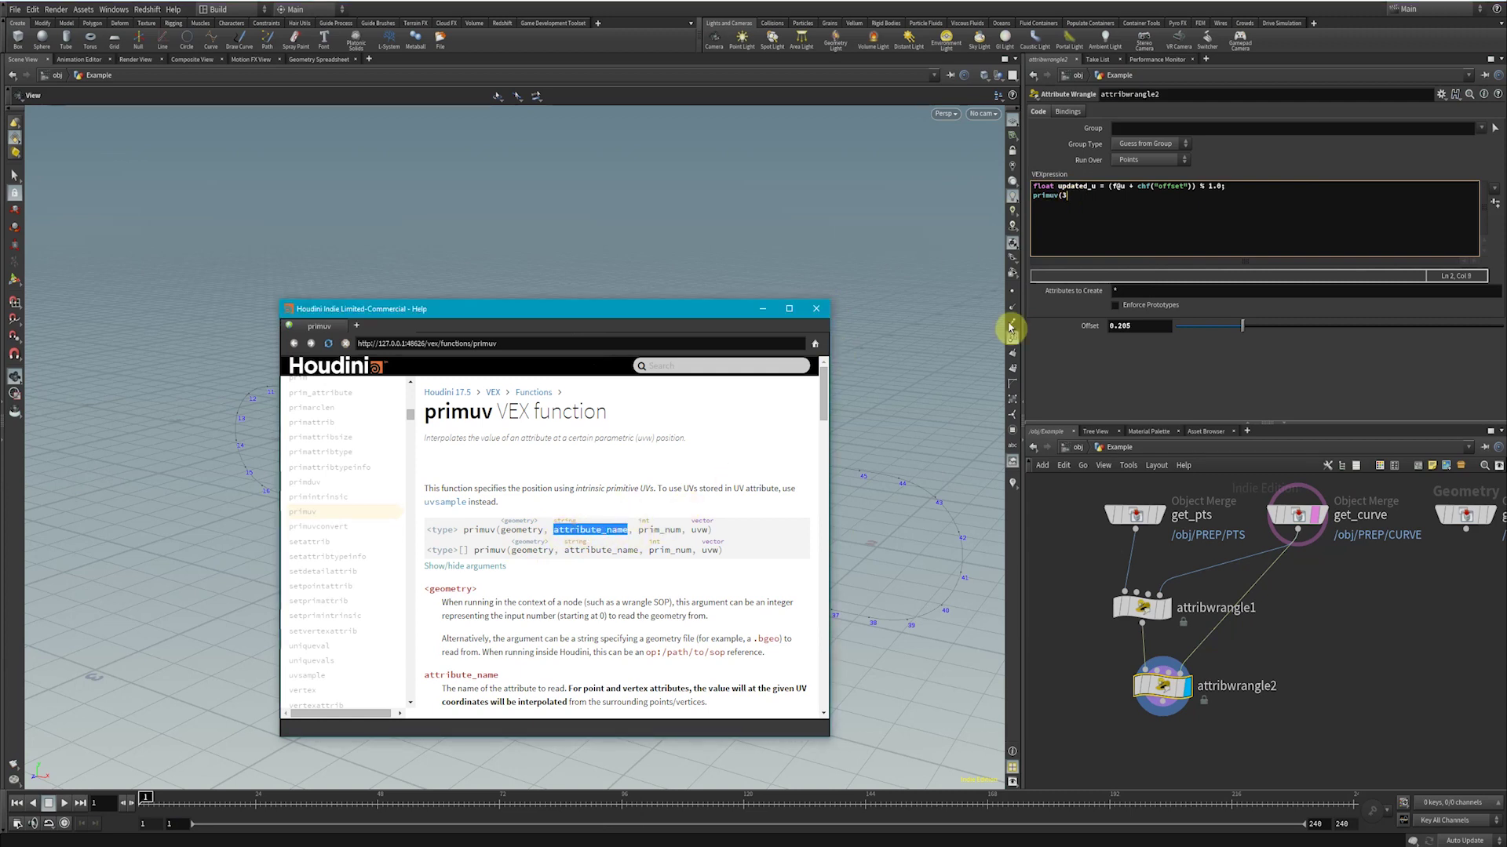
click(1089, 196)
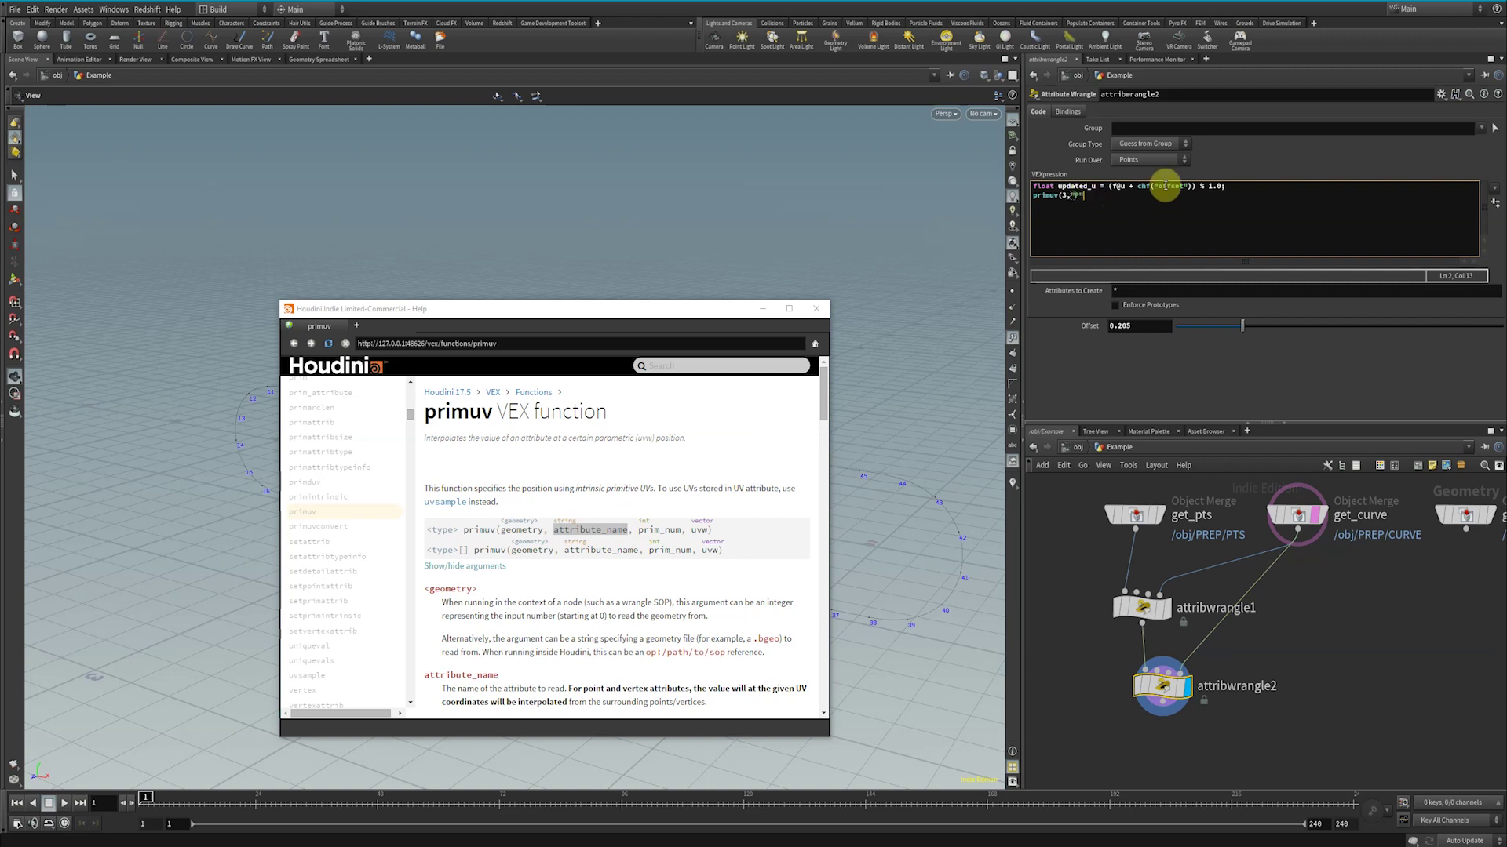
text(")
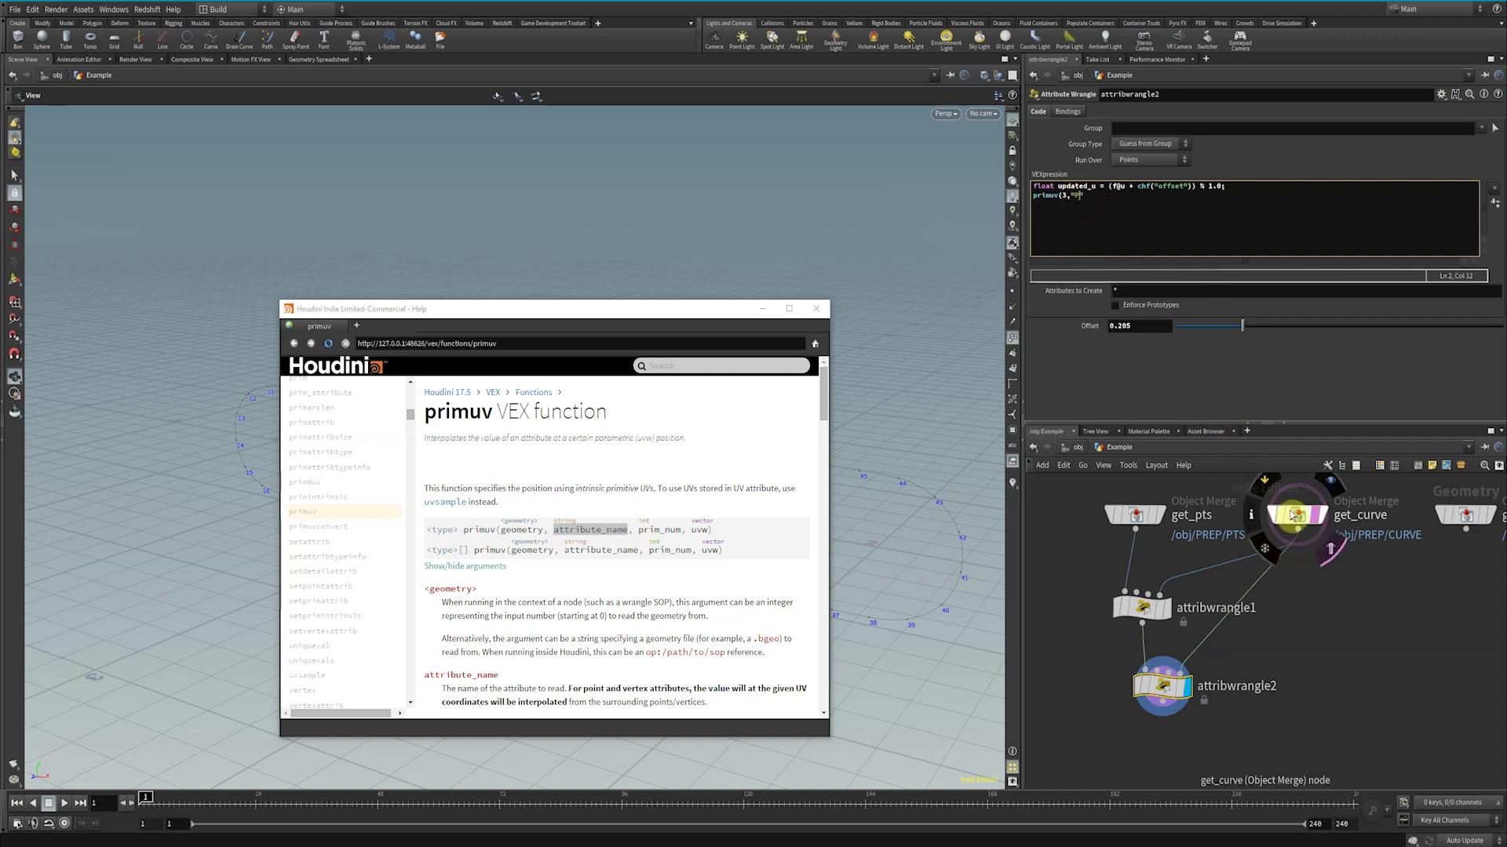
middle_drag(1298, 516, 1132, 506)
middle_drag(1231, 515, 1229, 594)
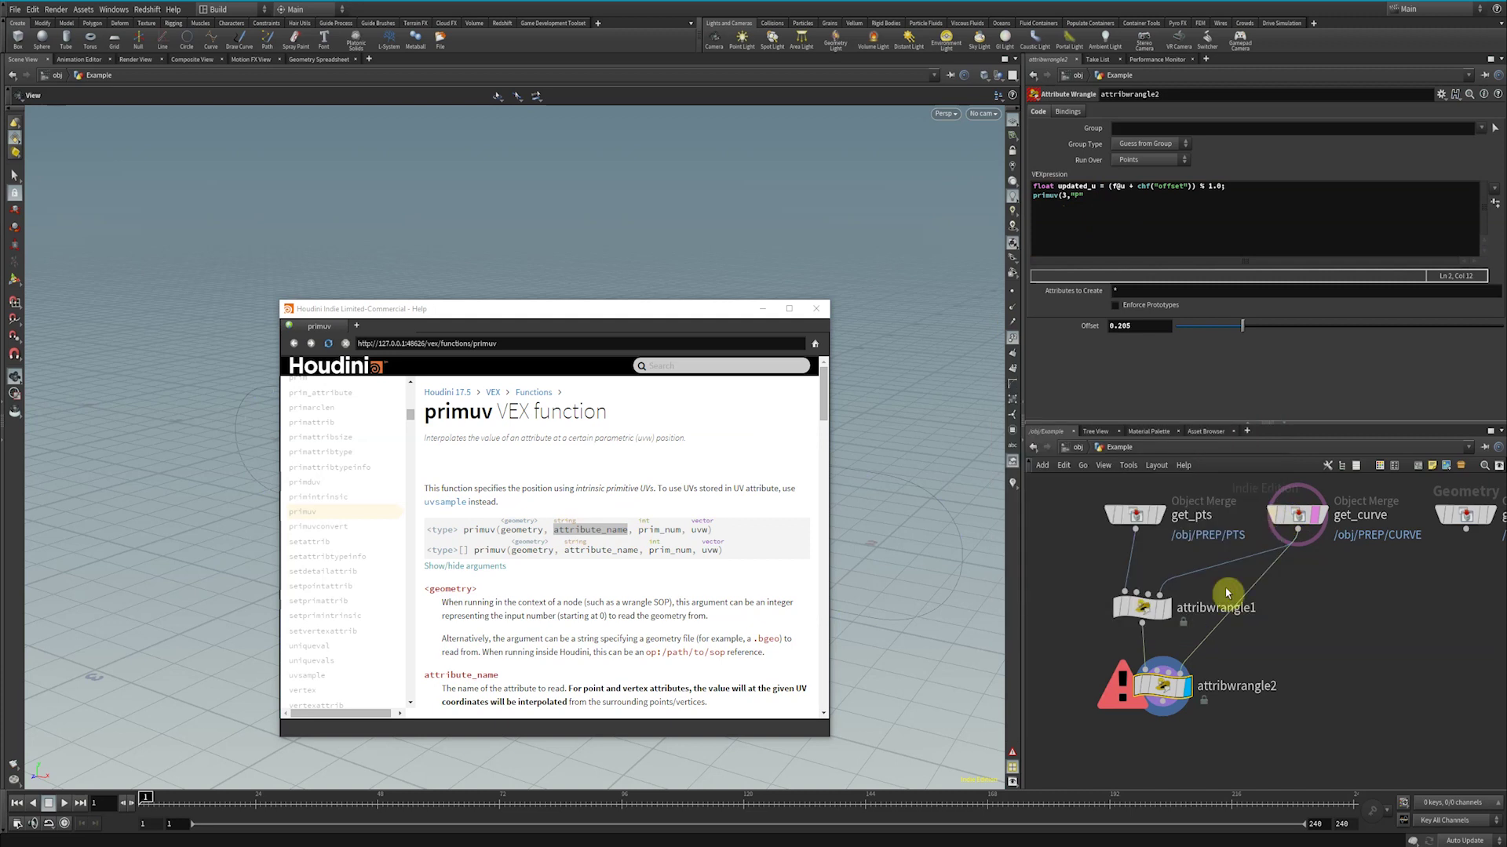
Complete the second code line as @P = primuv(3,"P",0,update_u); in attribwrangle2.
click(1097, 199)
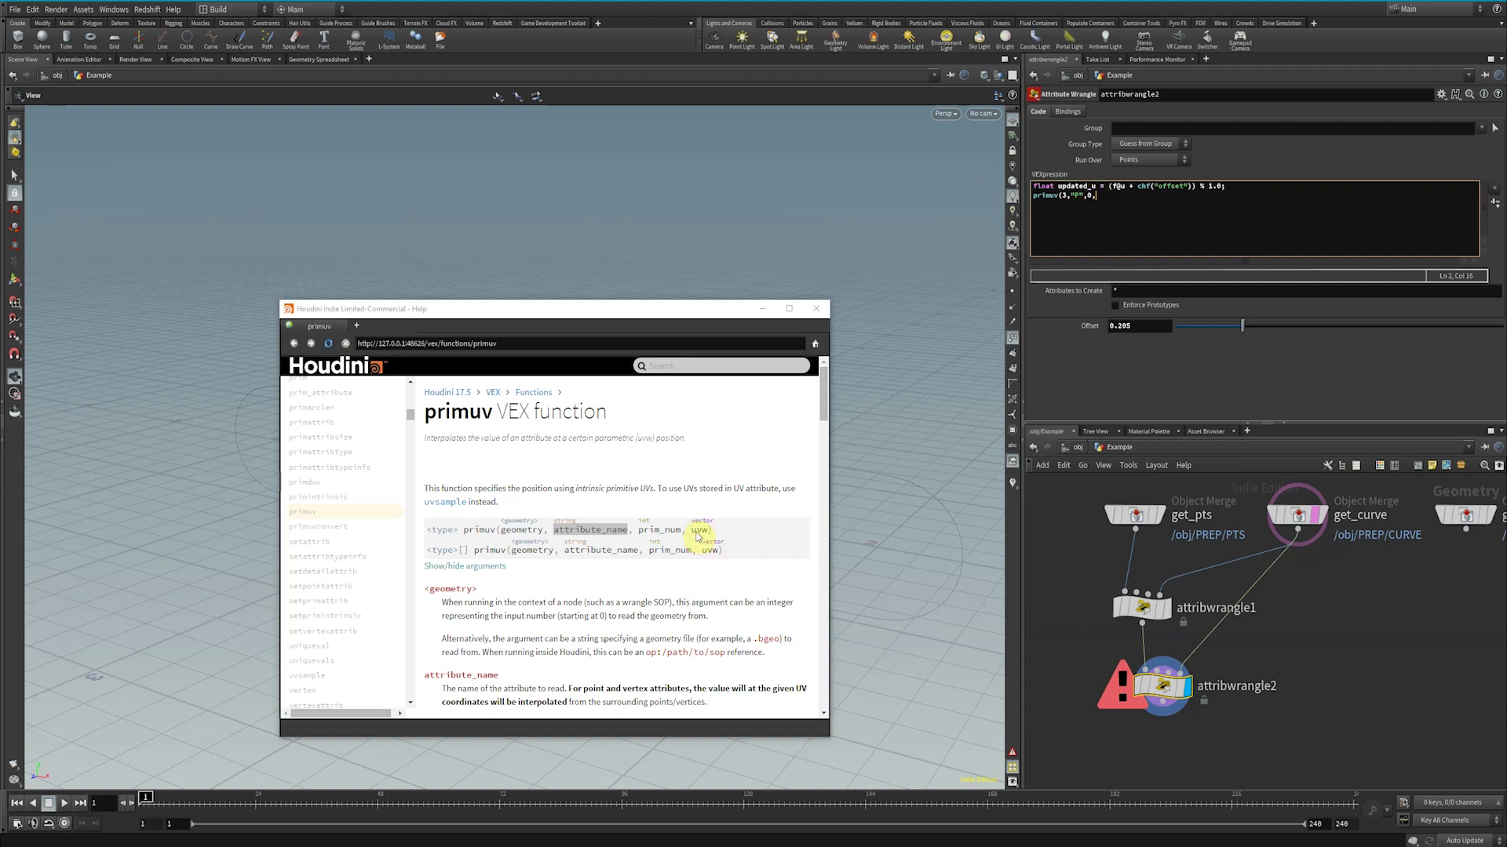
drag(694, 532, 699, 534)
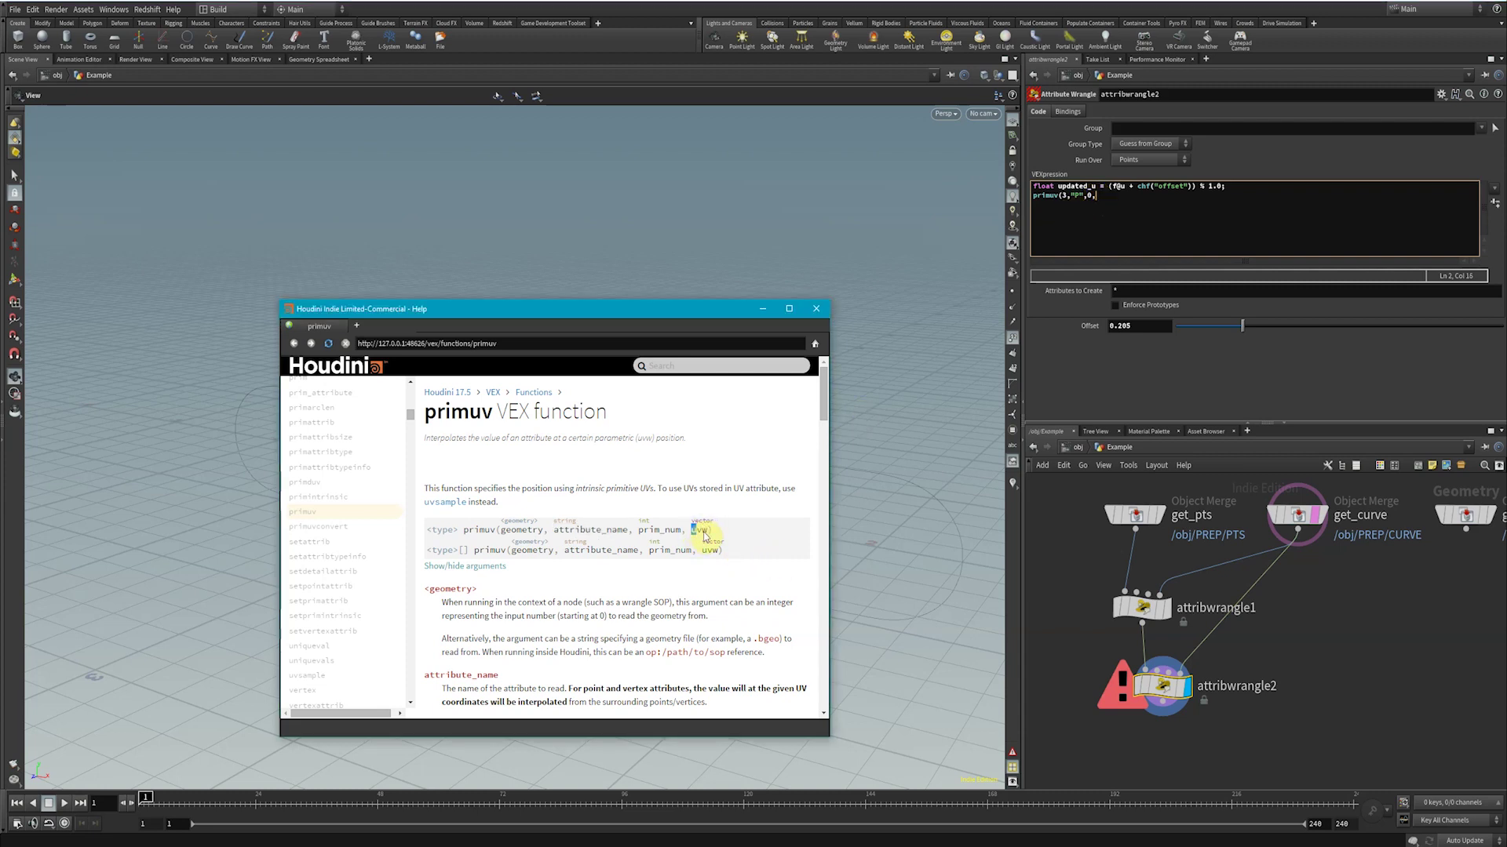
click(1113, 199)
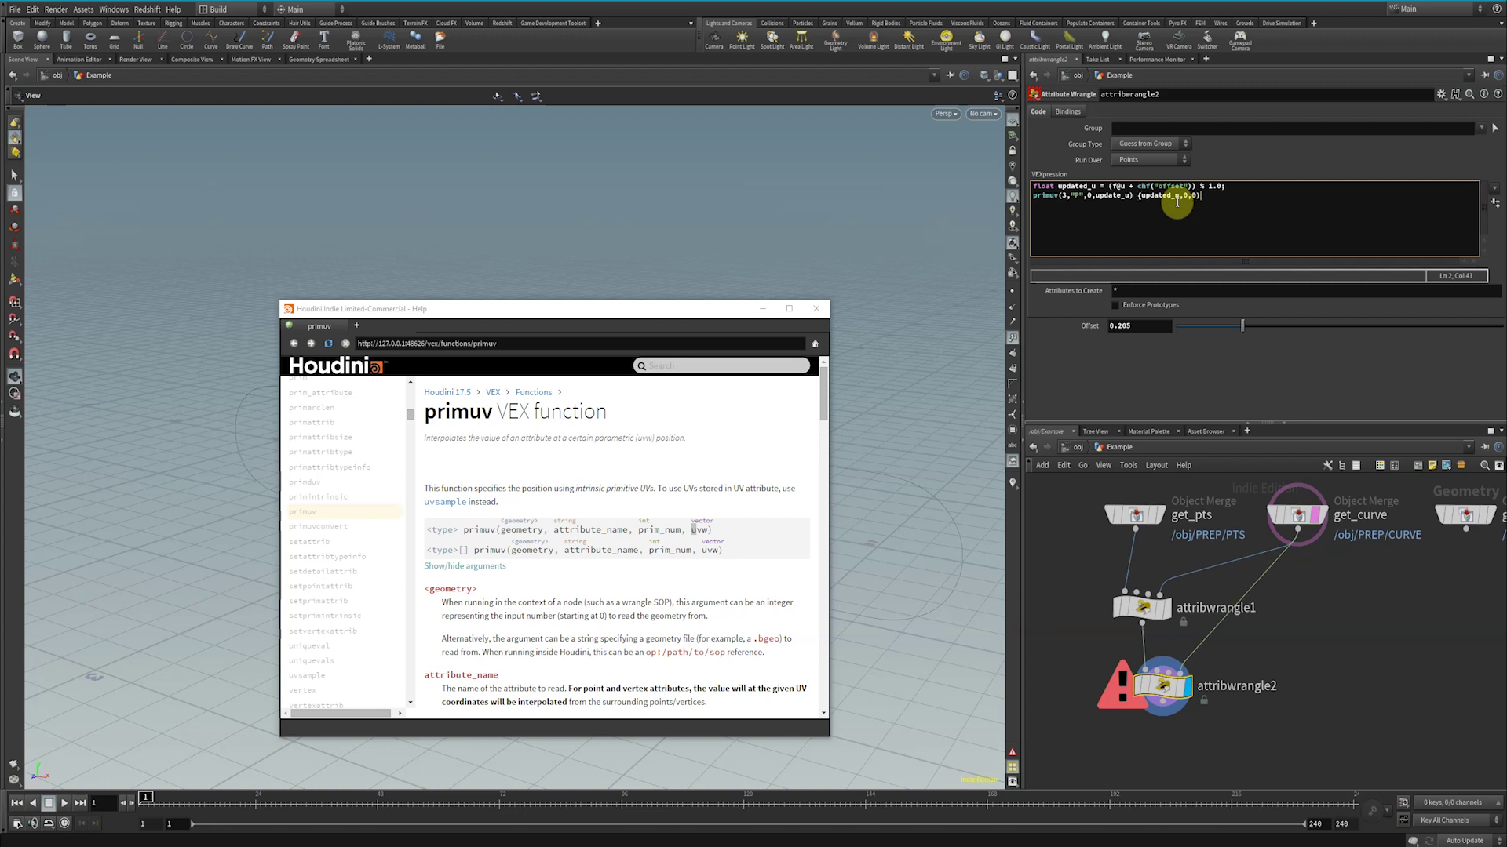
drag(1199, 195, 1143, 201)
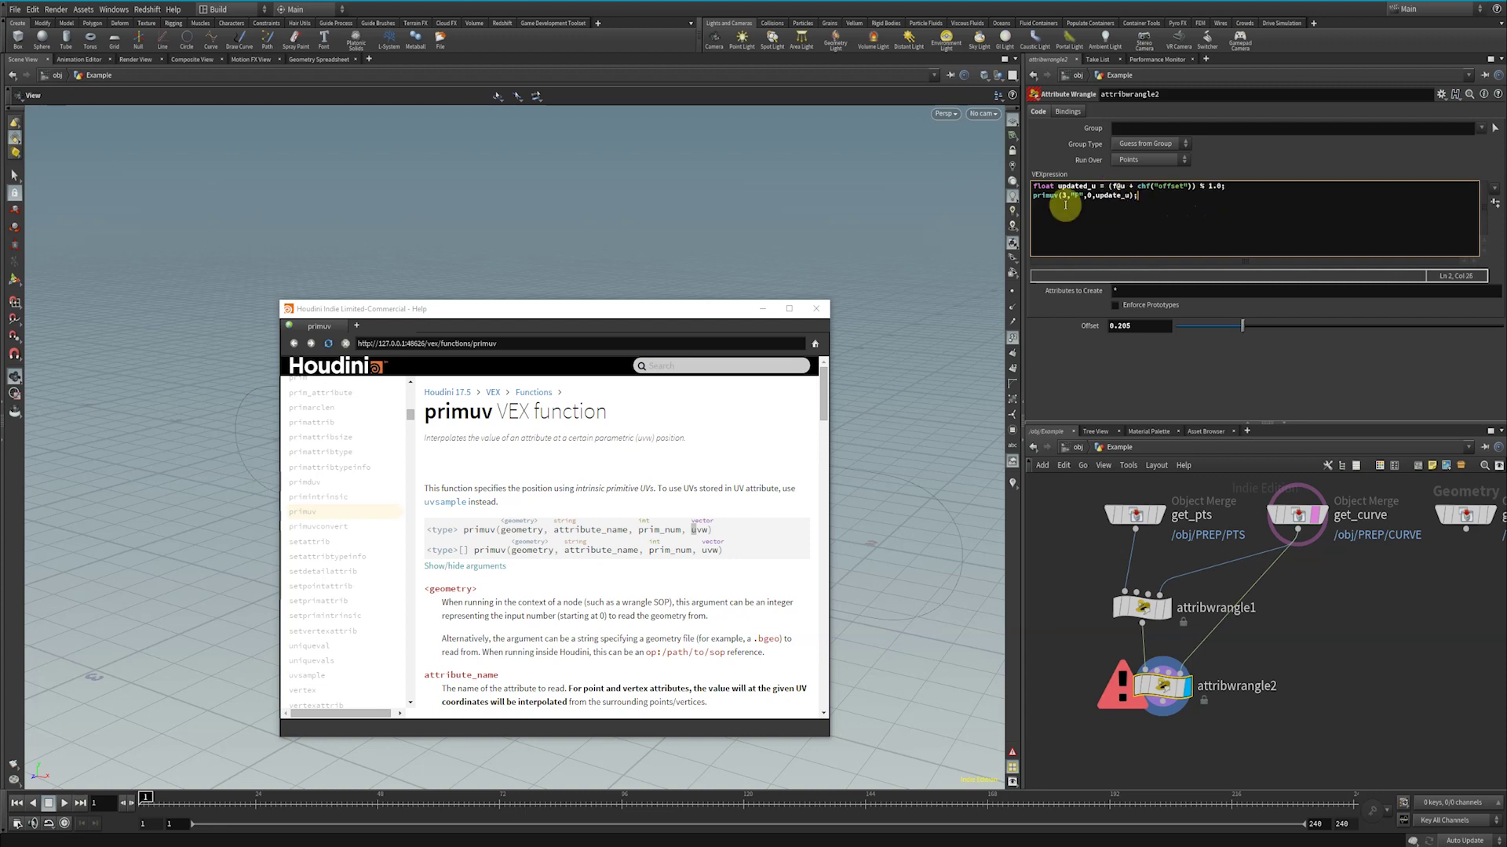
click(1034, 196)
text(@P =)
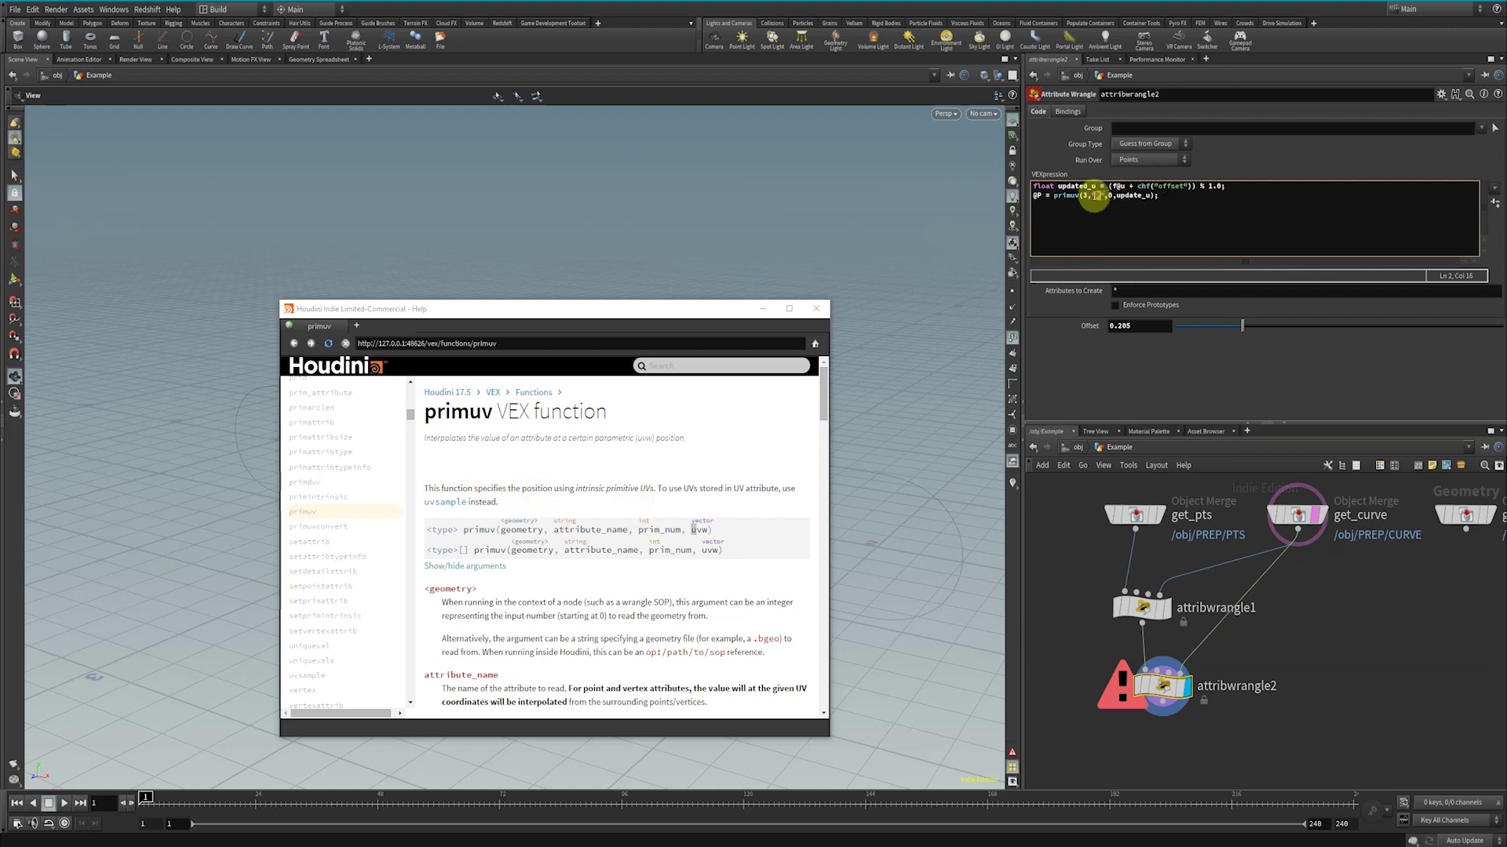
Review the arguments of the primuv line, close the help window and inspect the error on attribwrangle2.
double_click(1096, 196)
drag(1052, 195, 1159, 195)
drag(1115, 196, 1161, 196)
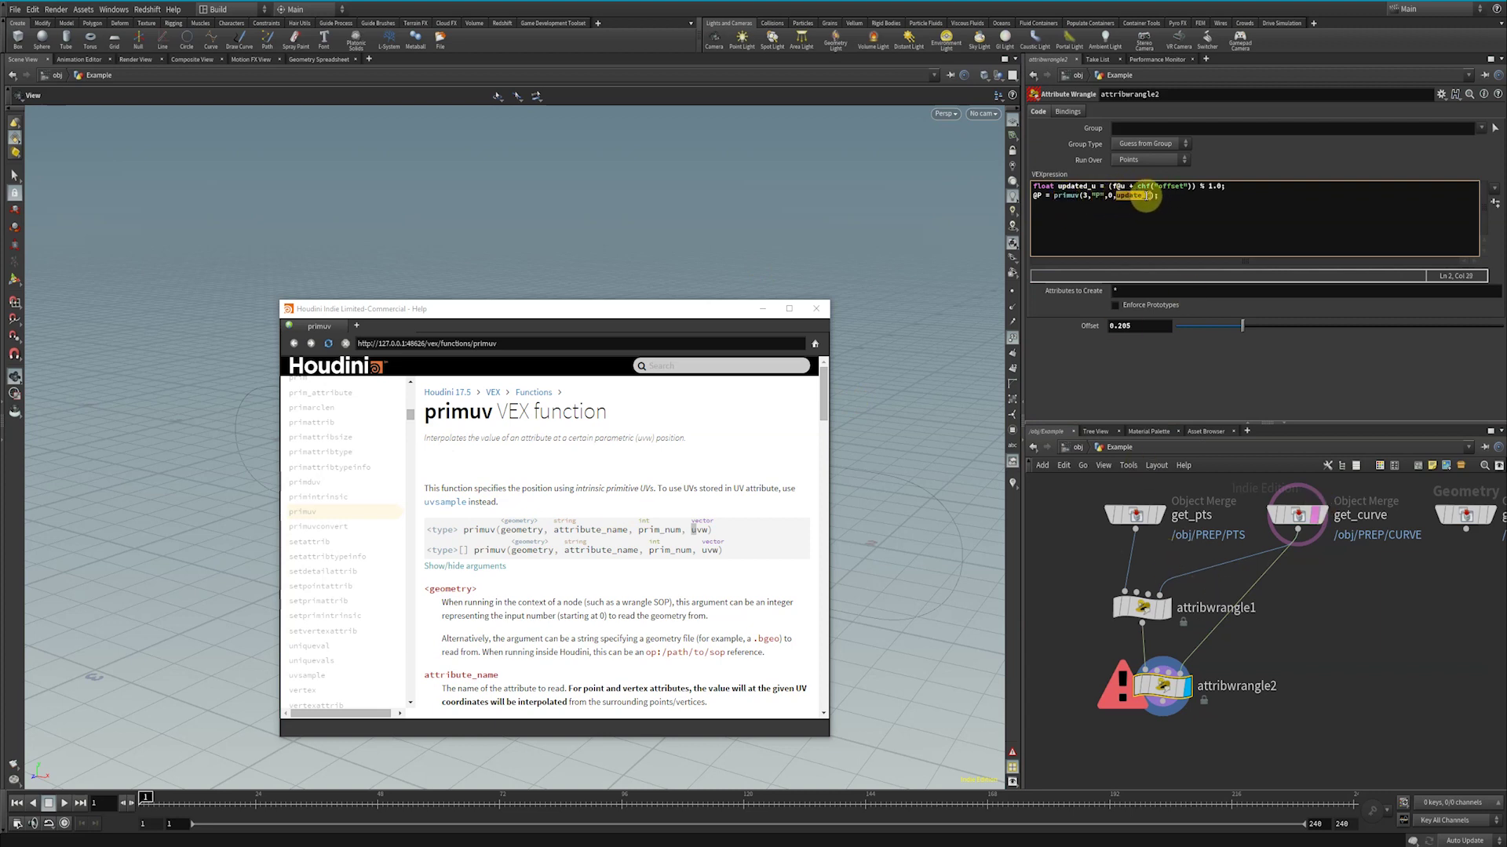
mouse_move(1161, 698)
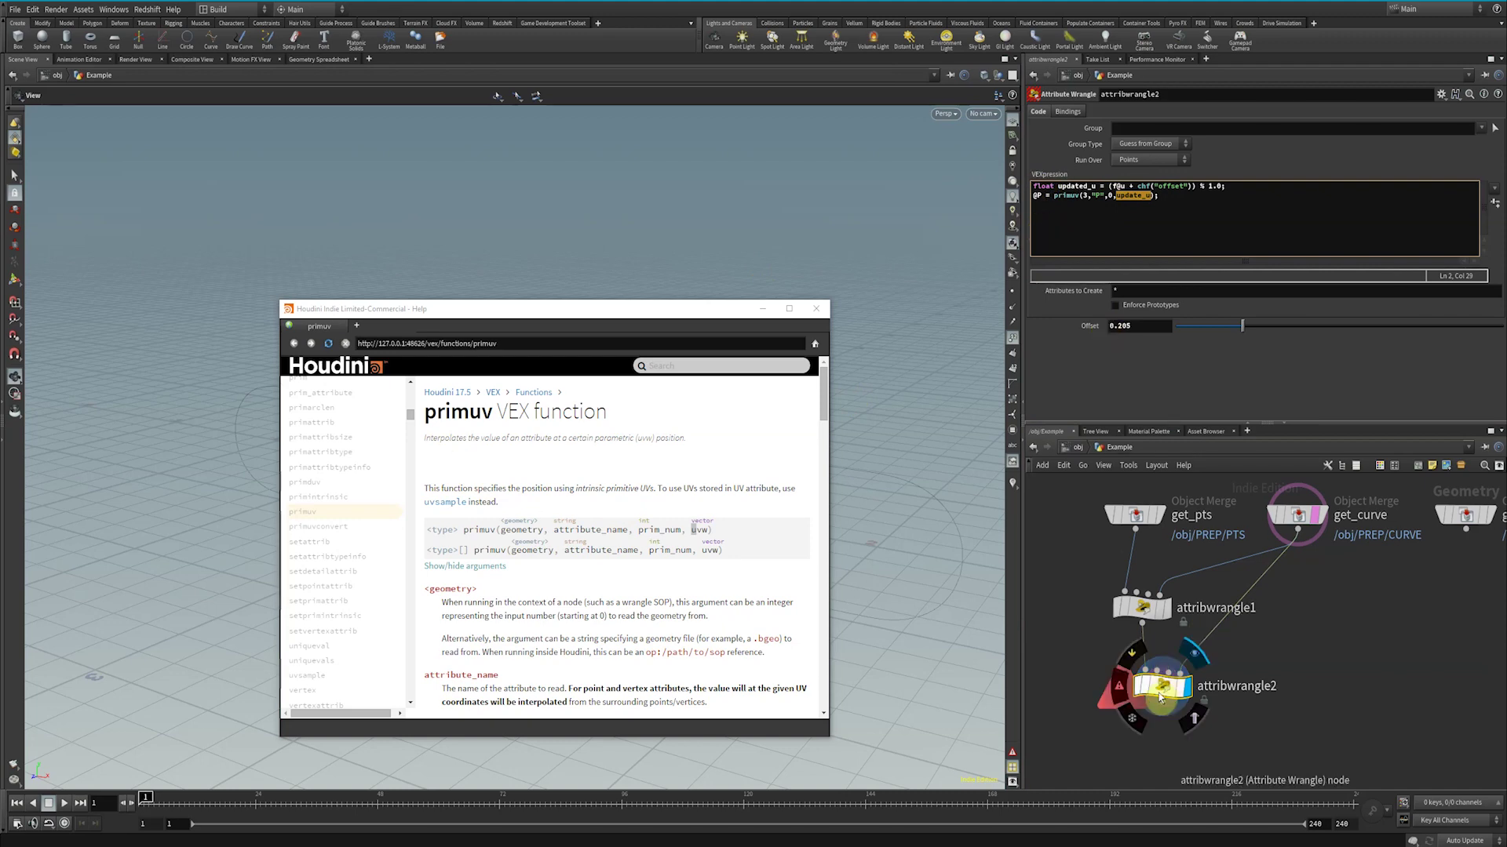
click(820, 314)
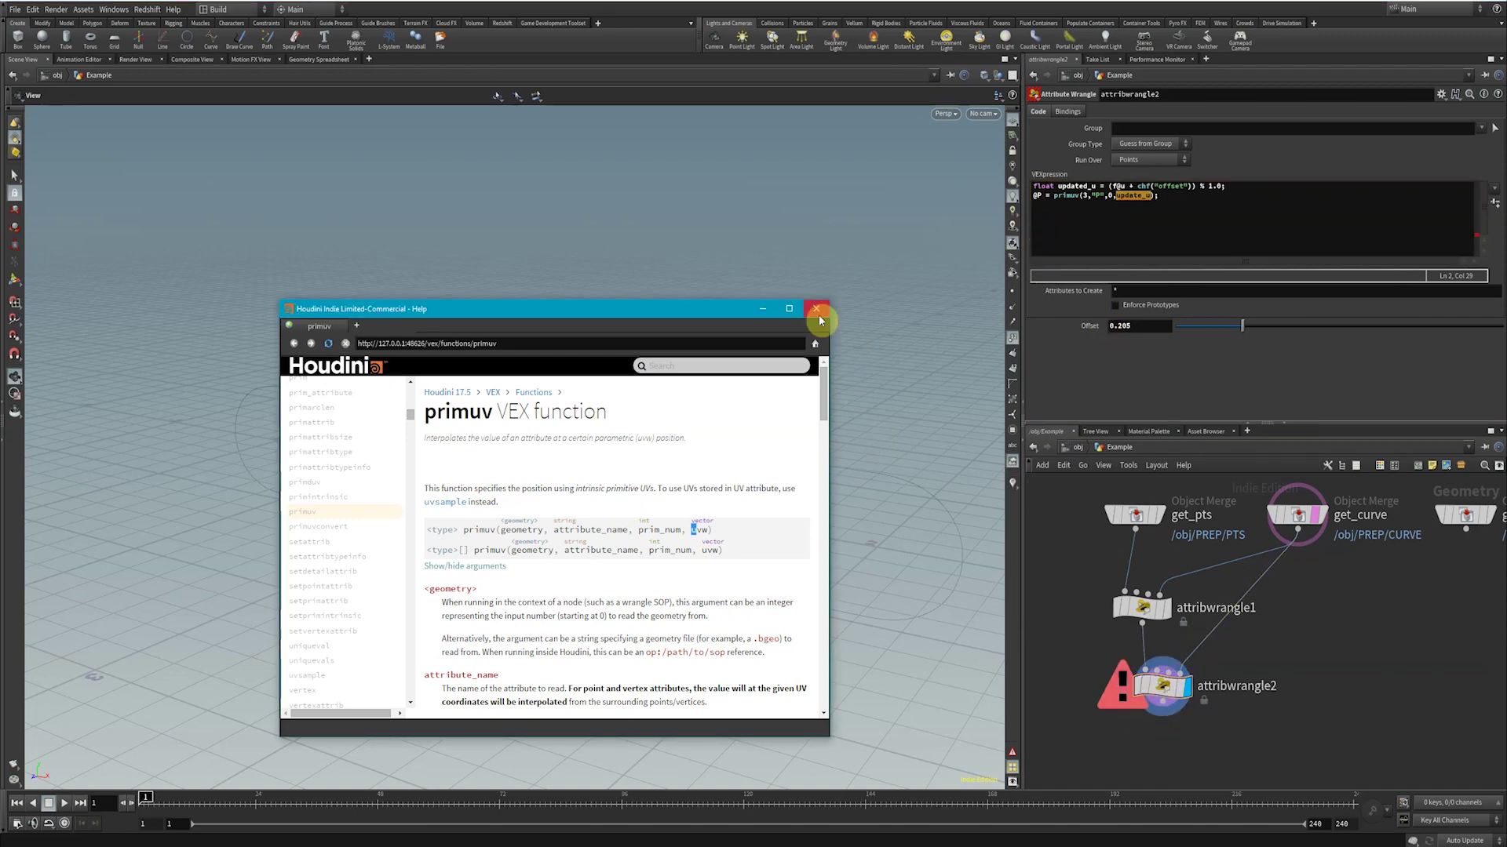
click(820, 318)
mouse_move(1160, 690)
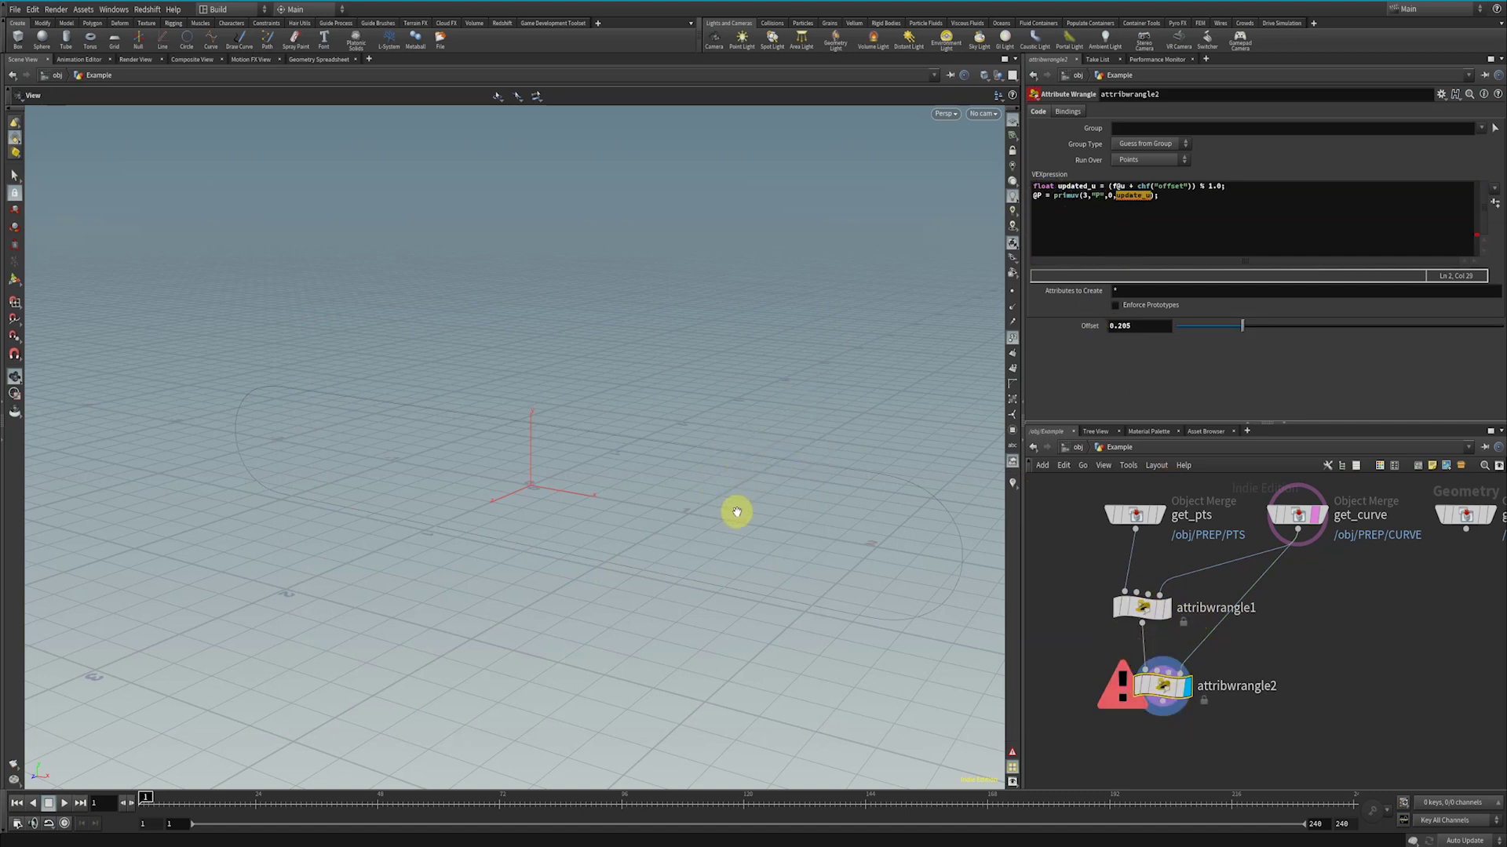
Recheck the code of both wrangles and correct update_u to updated_u in the primuv line of attribwrangle2.
click(1054, 195)
key(shift+End)
click(1042, 196)
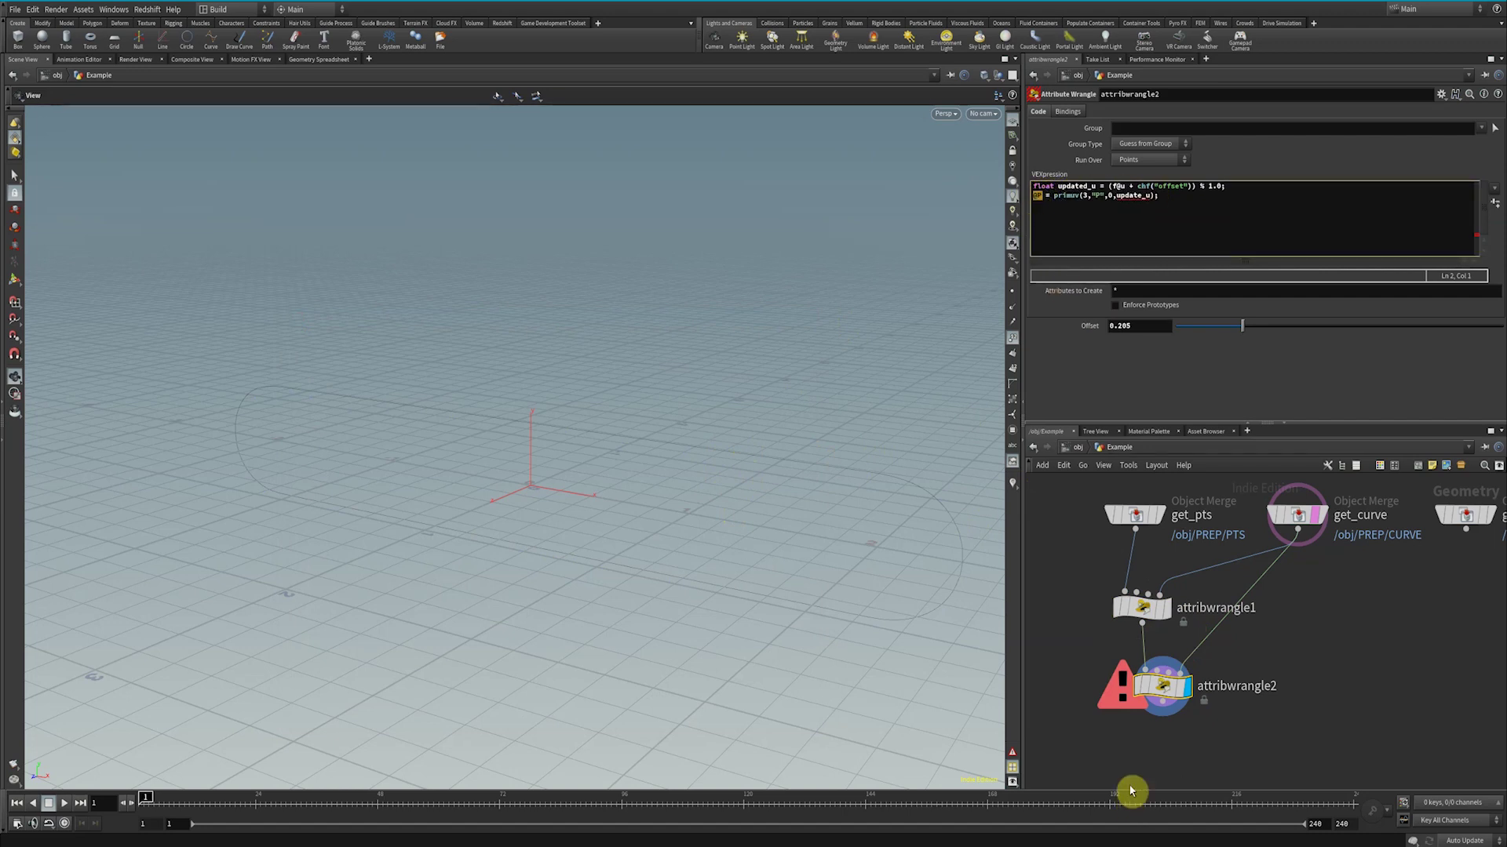
click(1167, 608)
click(1187, 687)
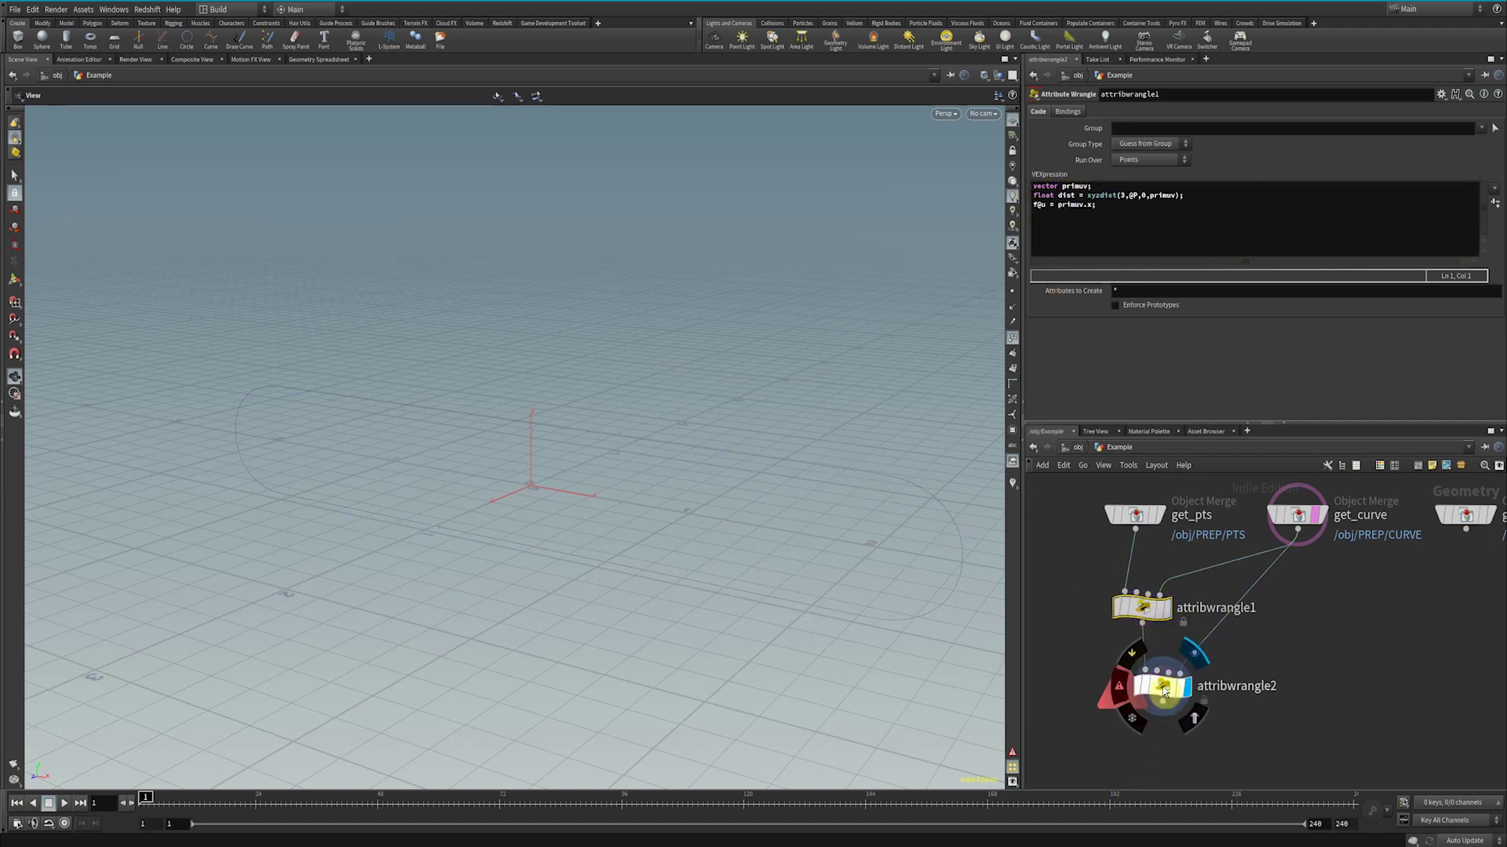
click(1101, 196)
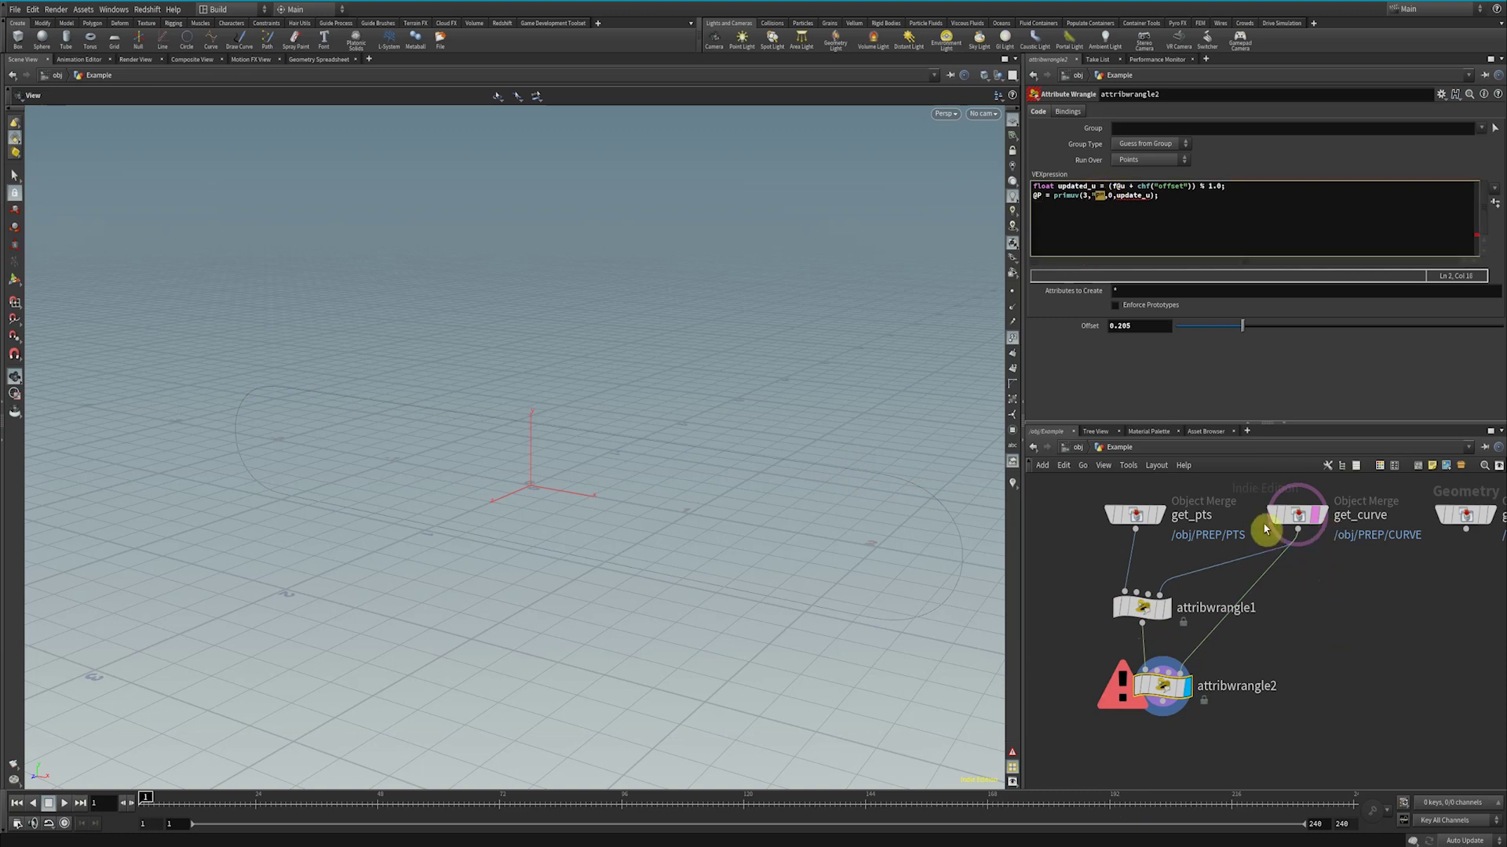
key(shift+Left)
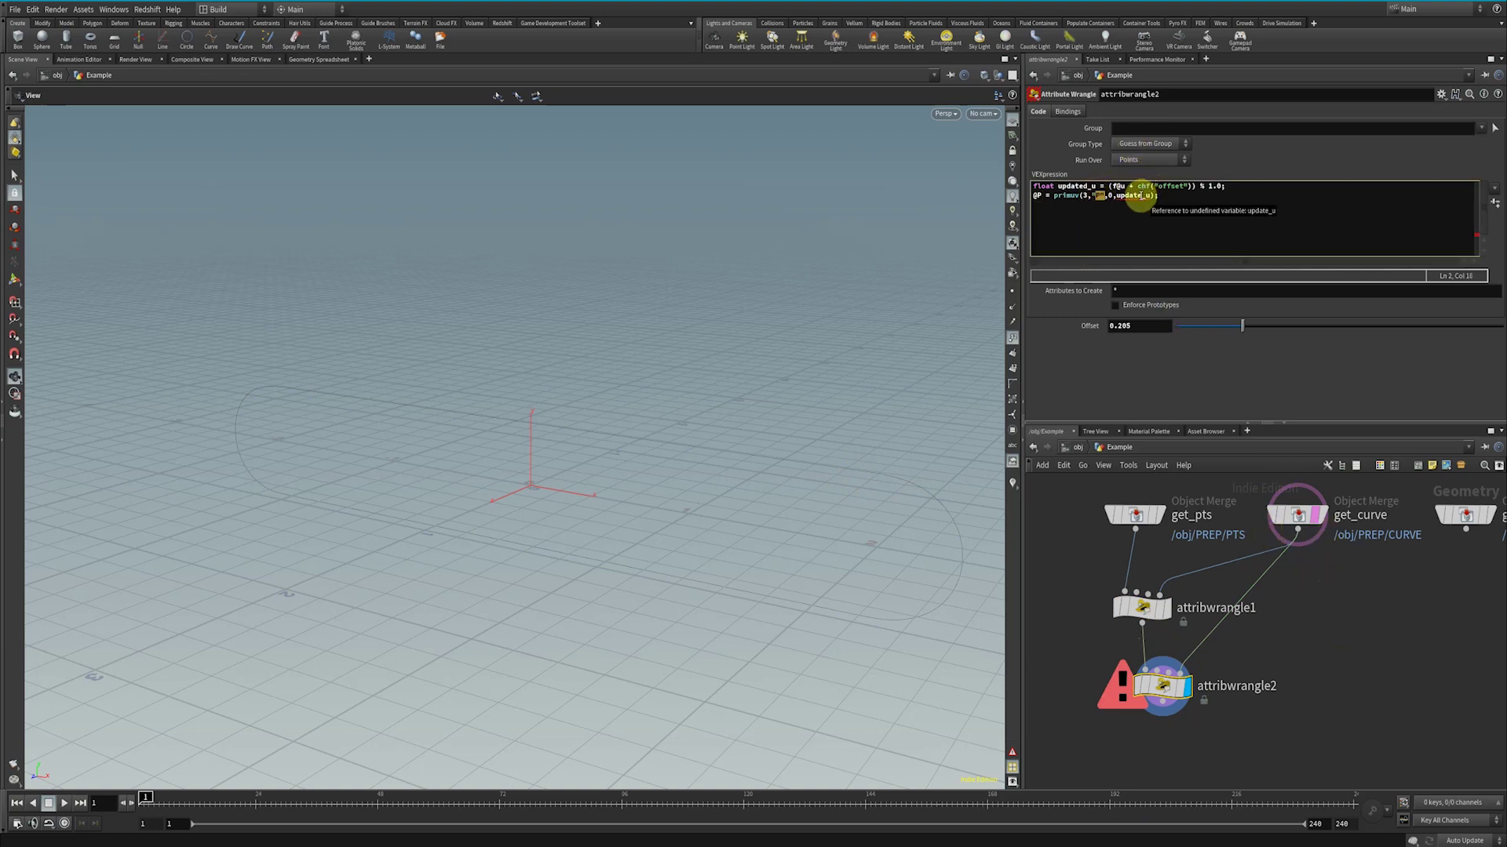
click(1140, 195)
text(d)
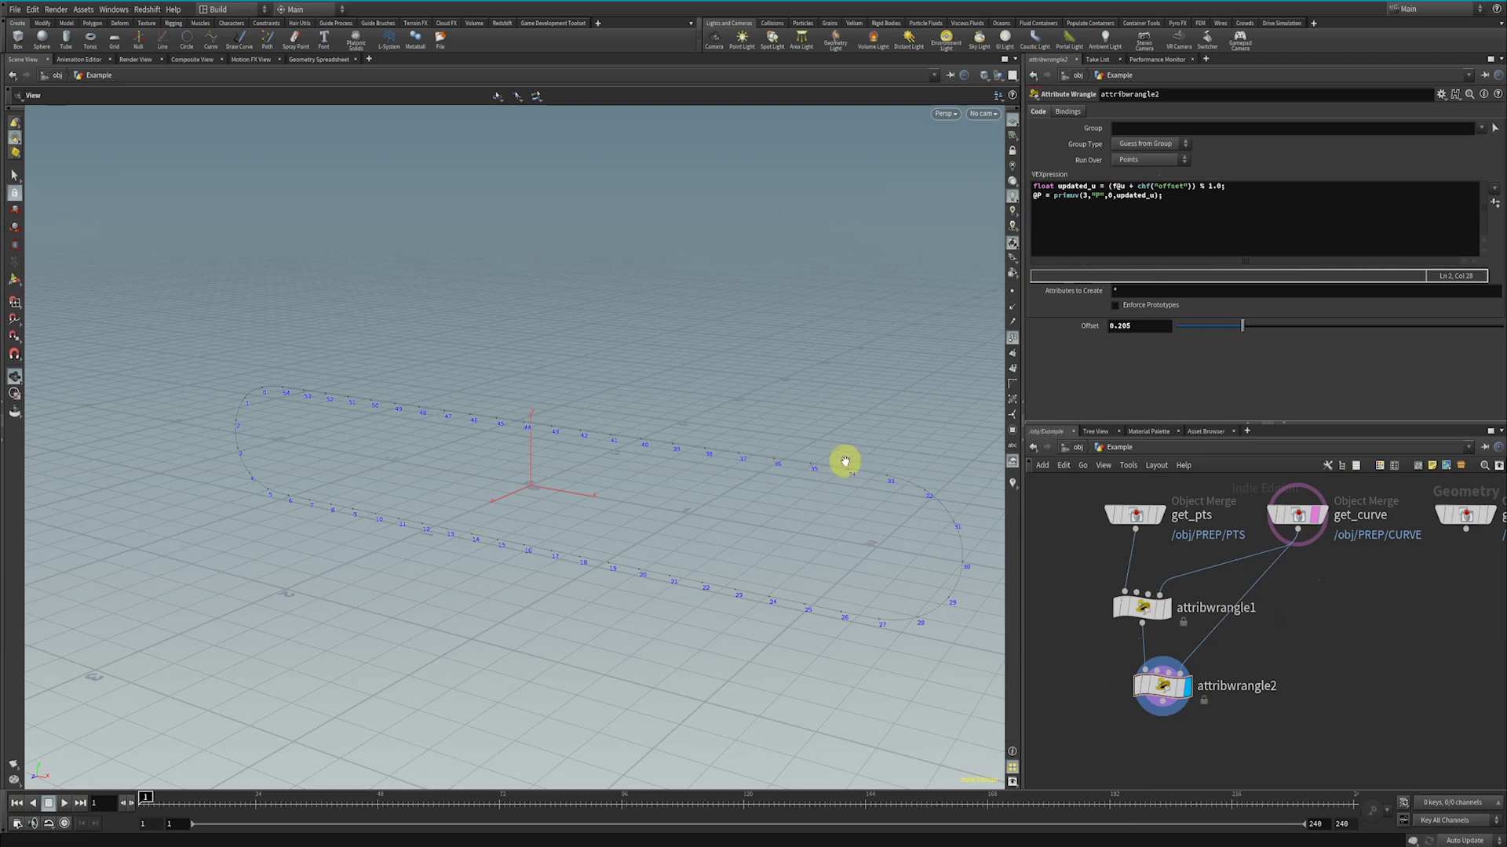
Test sliding the points along the curve by varying the Offset up to about 7.586, then reset it to 0.
drag(1241, 326, 1147, 327)
middle_drag(1147, 326, 1495, 340)
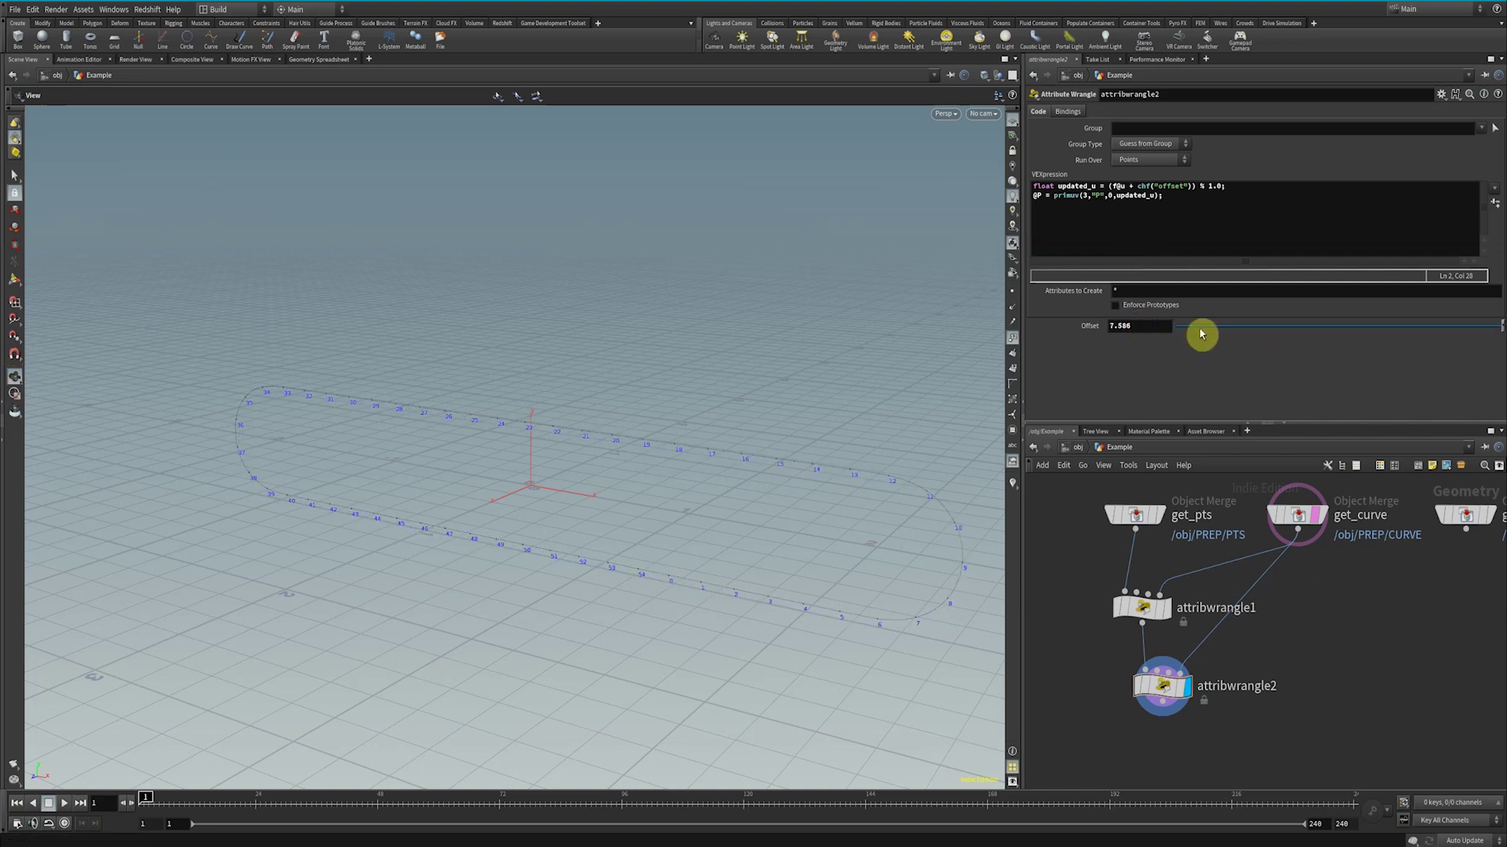
ctrl+middle_click(1090, 328)
Add a Copy to Points node below attribwrangle2 in the network.
scroll(1281, 706, down, 3)
middle_drag(1282, 709, 1174, 656)
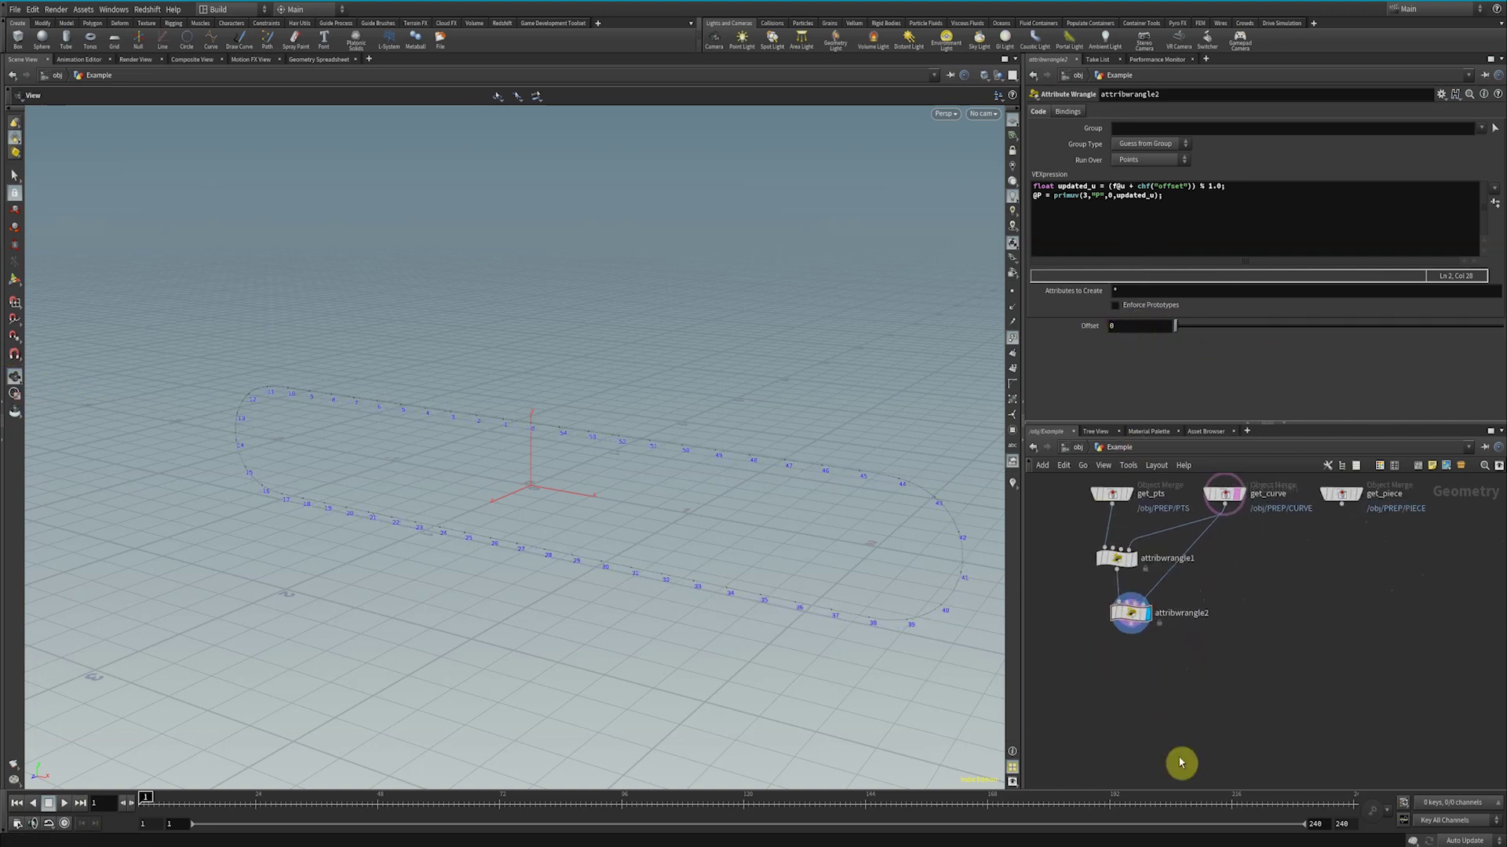
key(Tab)
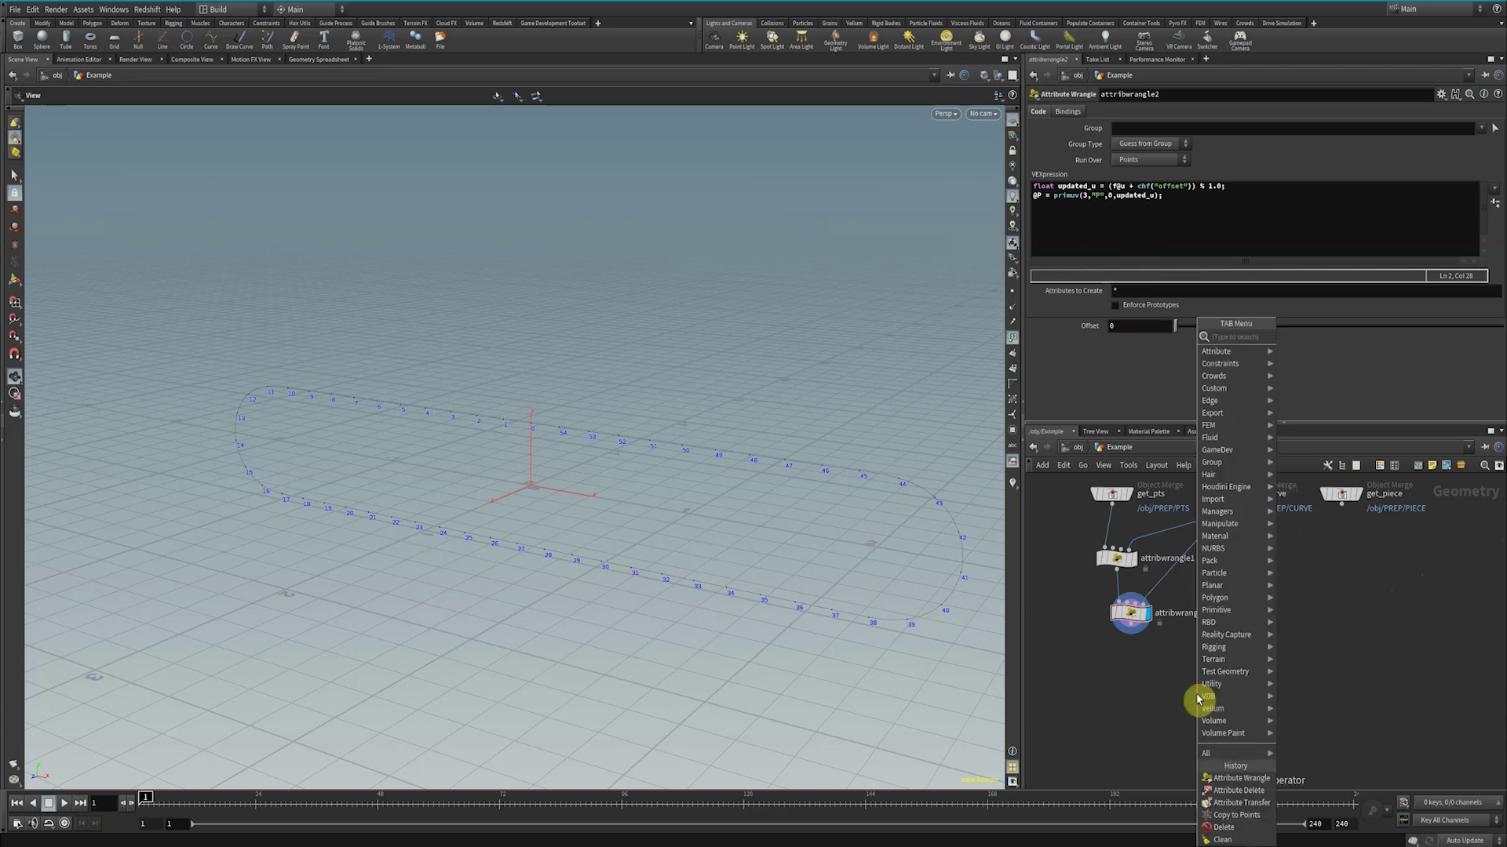
text(cop)
key(Down)
key(Down)
key(Down)
key(Return)
click(1194, 697)
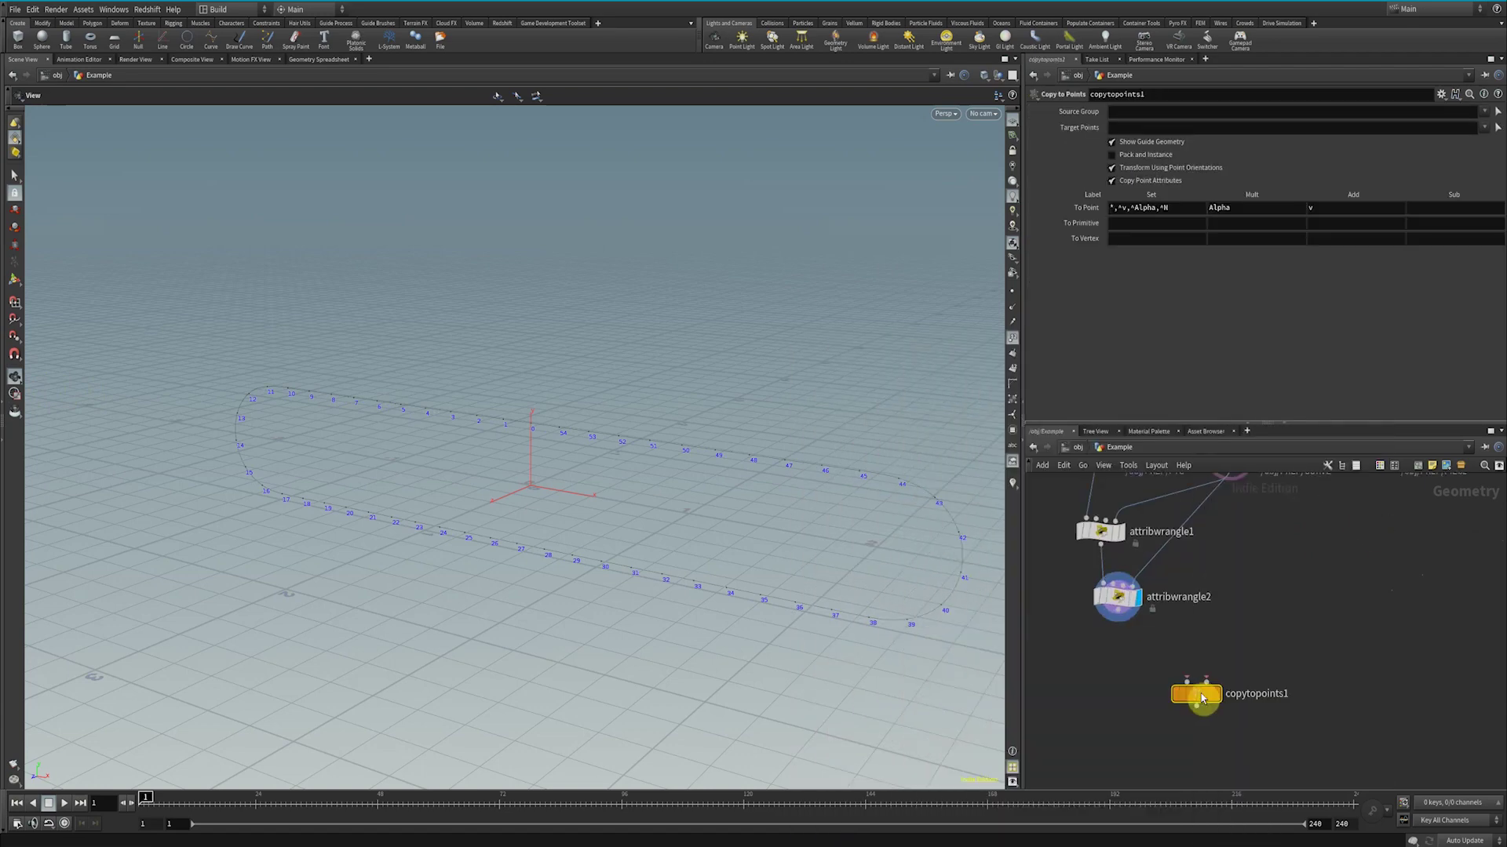
Wire attribwrangle2 and get_piece into copytopoints1, display the node and hide the point numbers.
scroll(1193, 695, up, 2)
click(1209, 673)
scroll(1245, 703, down, 3)
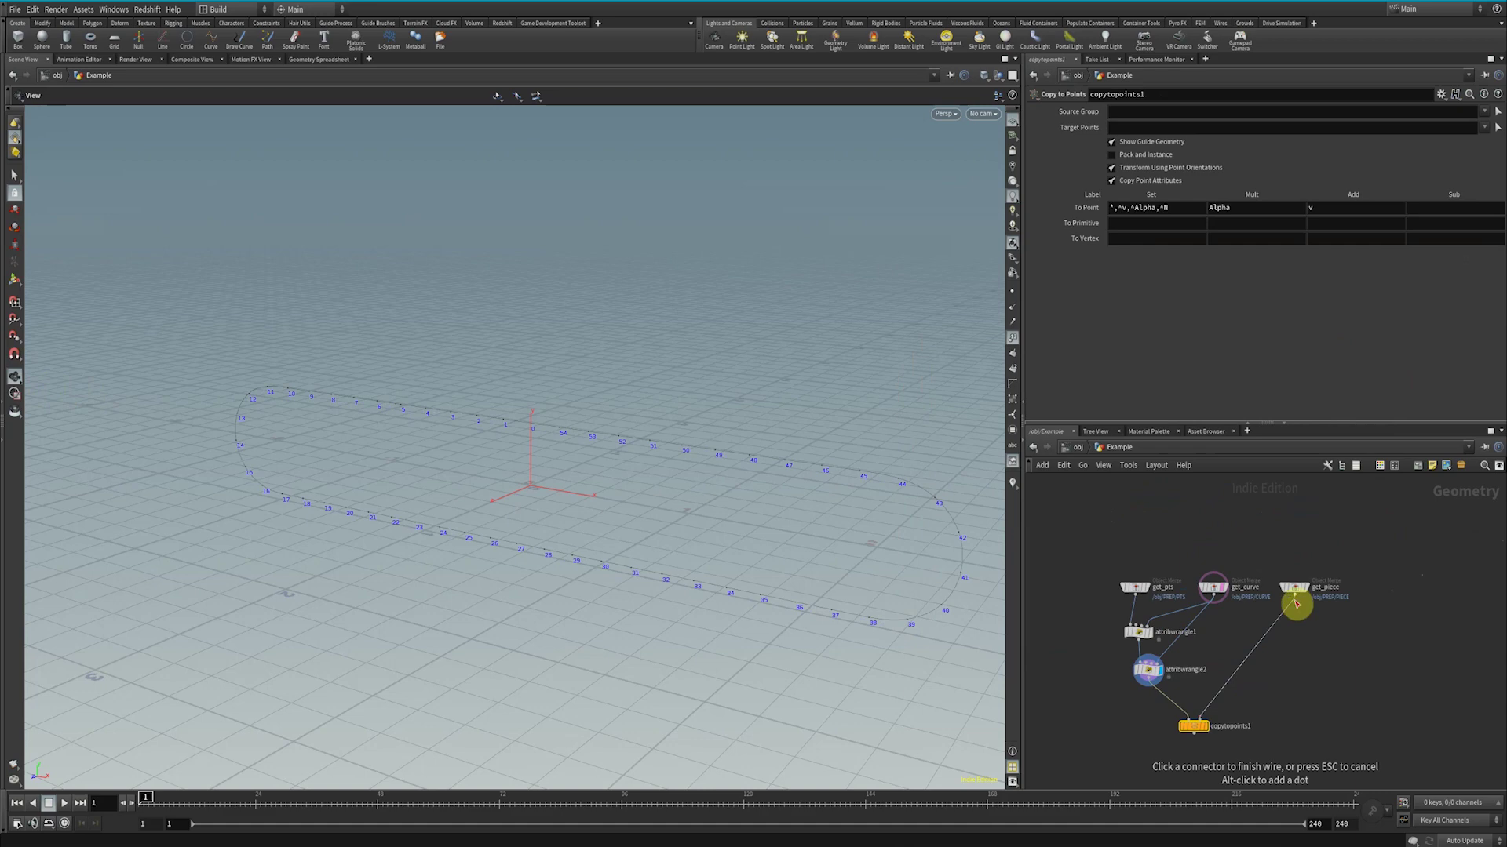
click(1308, 527)
click(1224, 665)
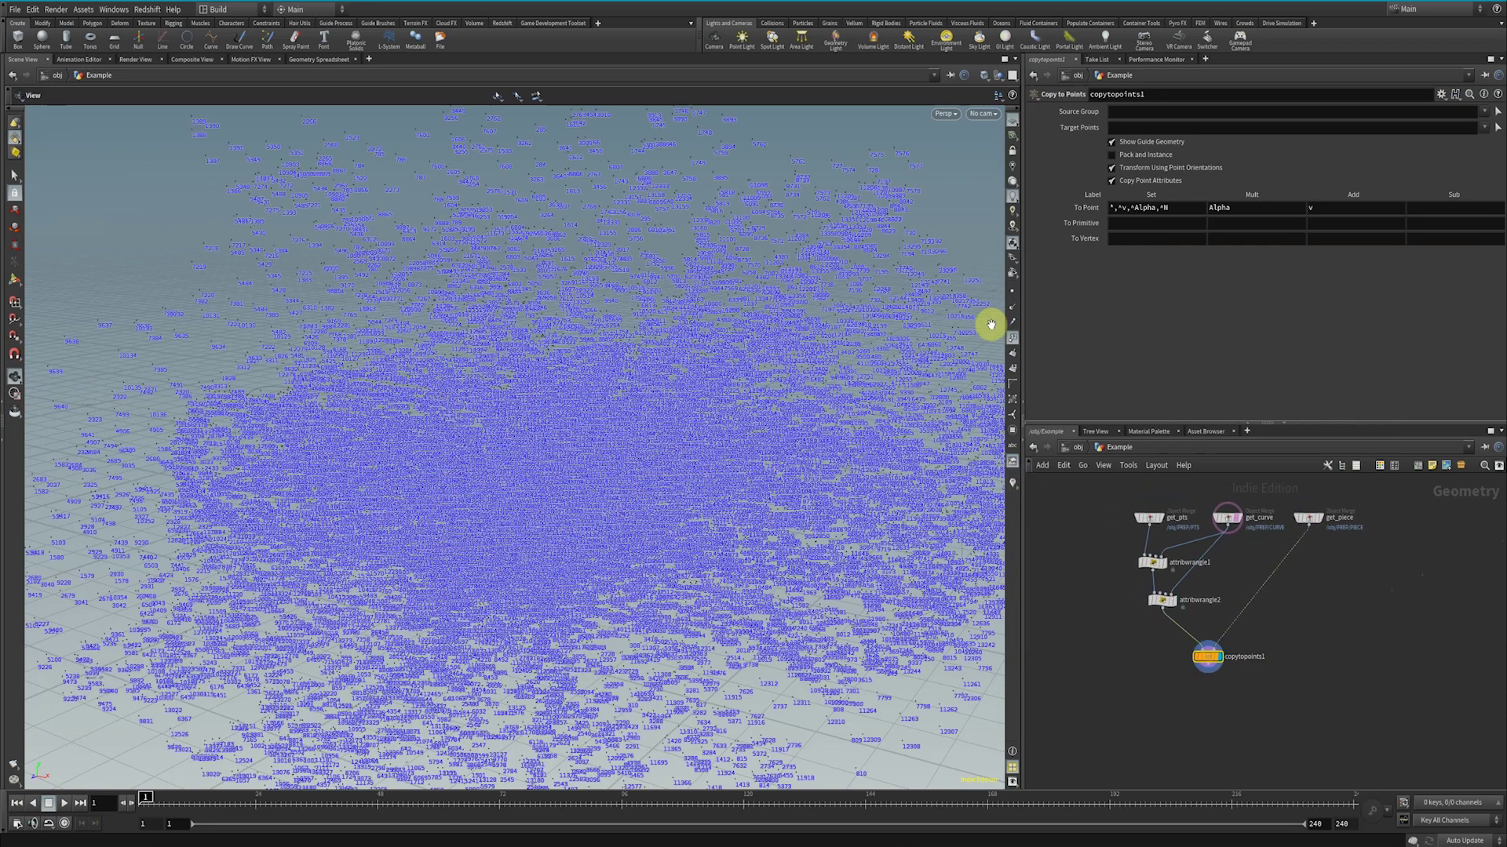
click(1012, 338)
scroll(1356, 533, up, 2)
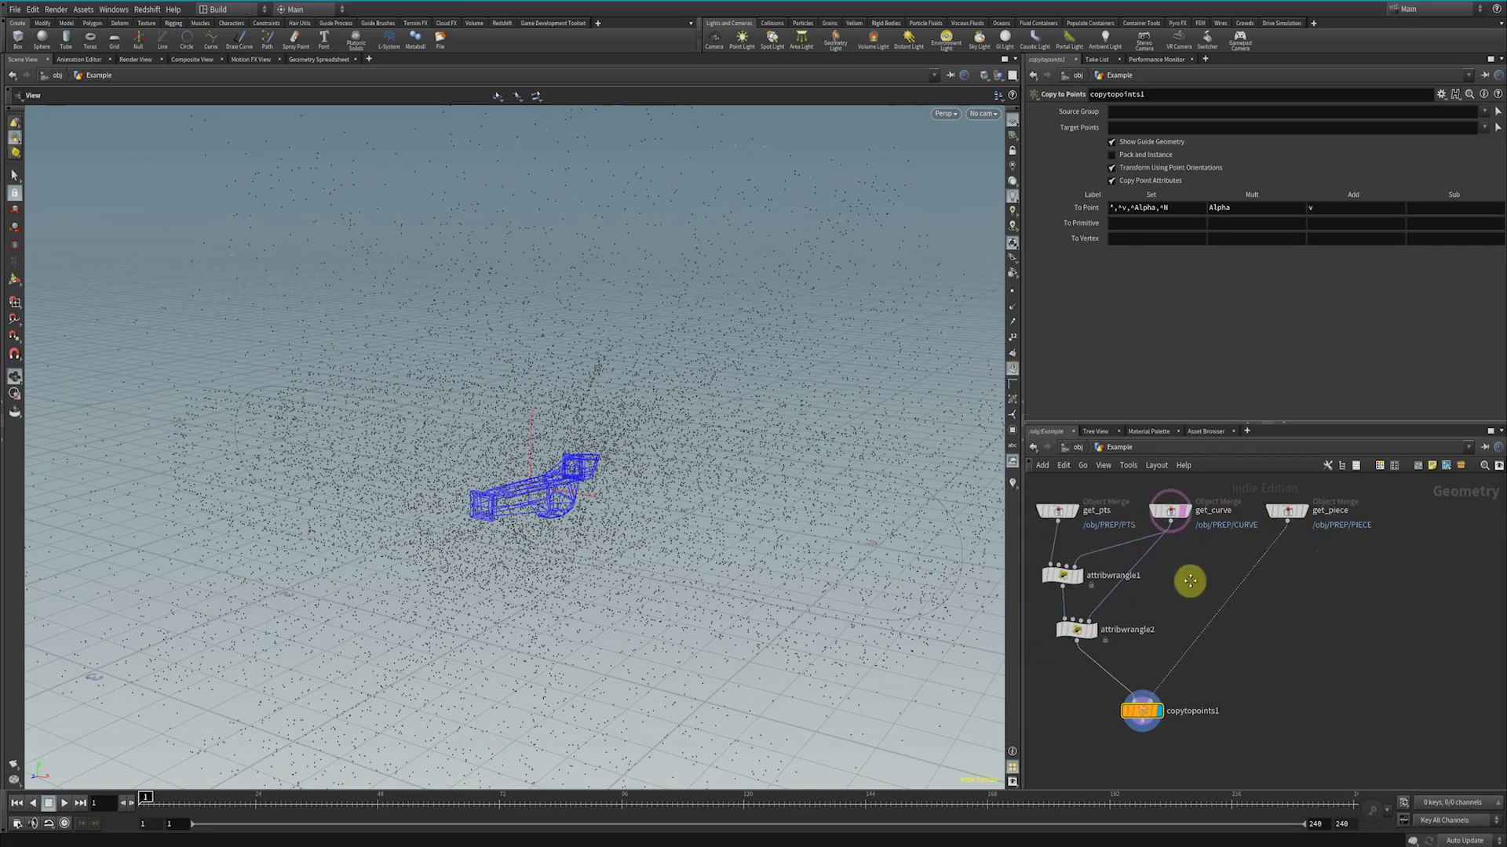
Swap the copytopoints1 inputs so get_piece feeds the first and attribwrangle2 the second, and hide the remaining number labels.
drag(1151, 706, 1286, 521)
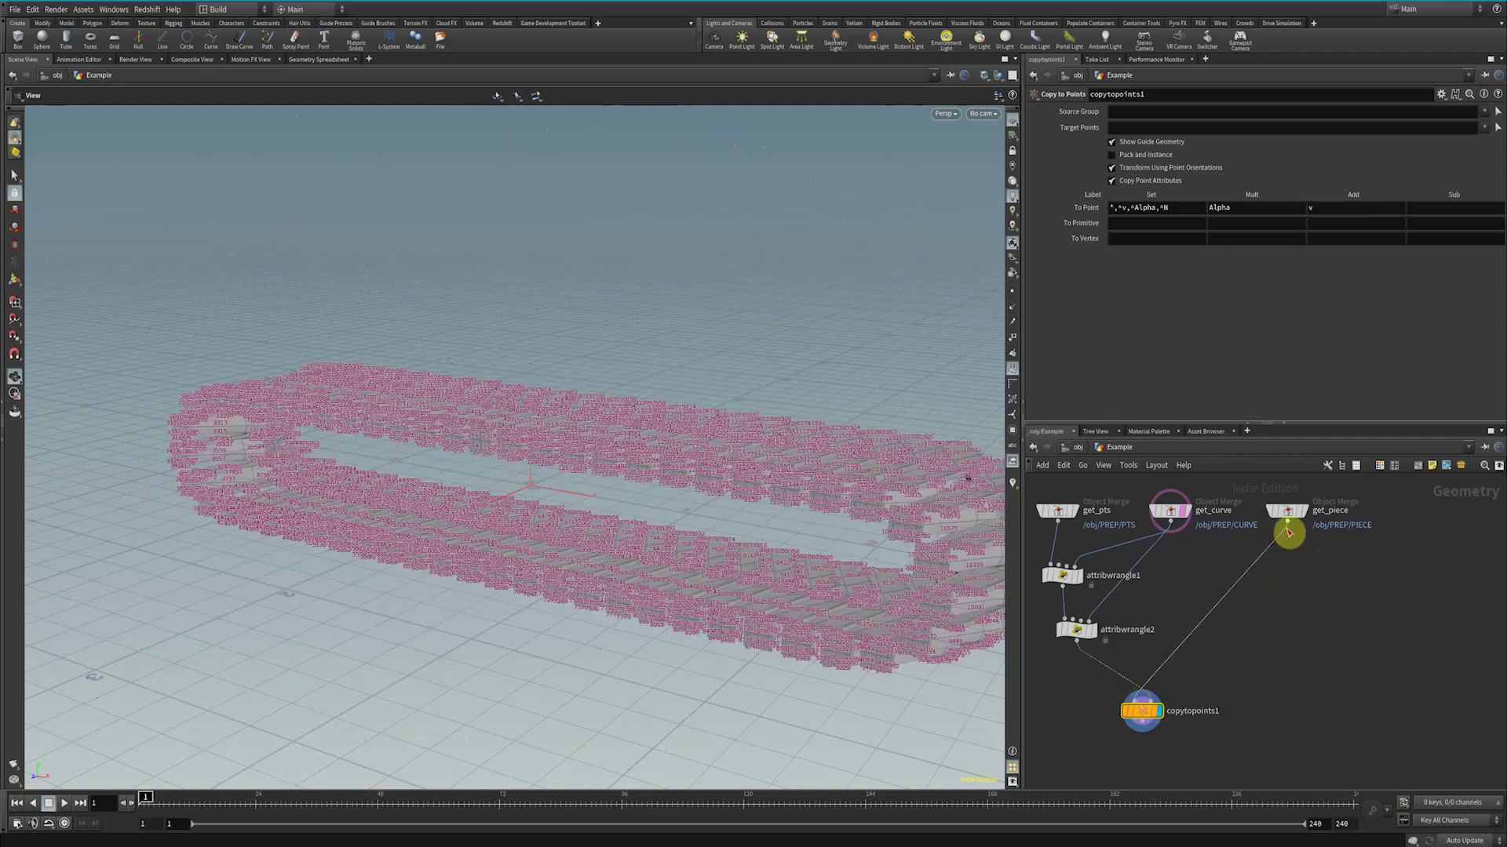
click(1012, 373)
drag(908, 437, 785, 447)
click(1287, 511)
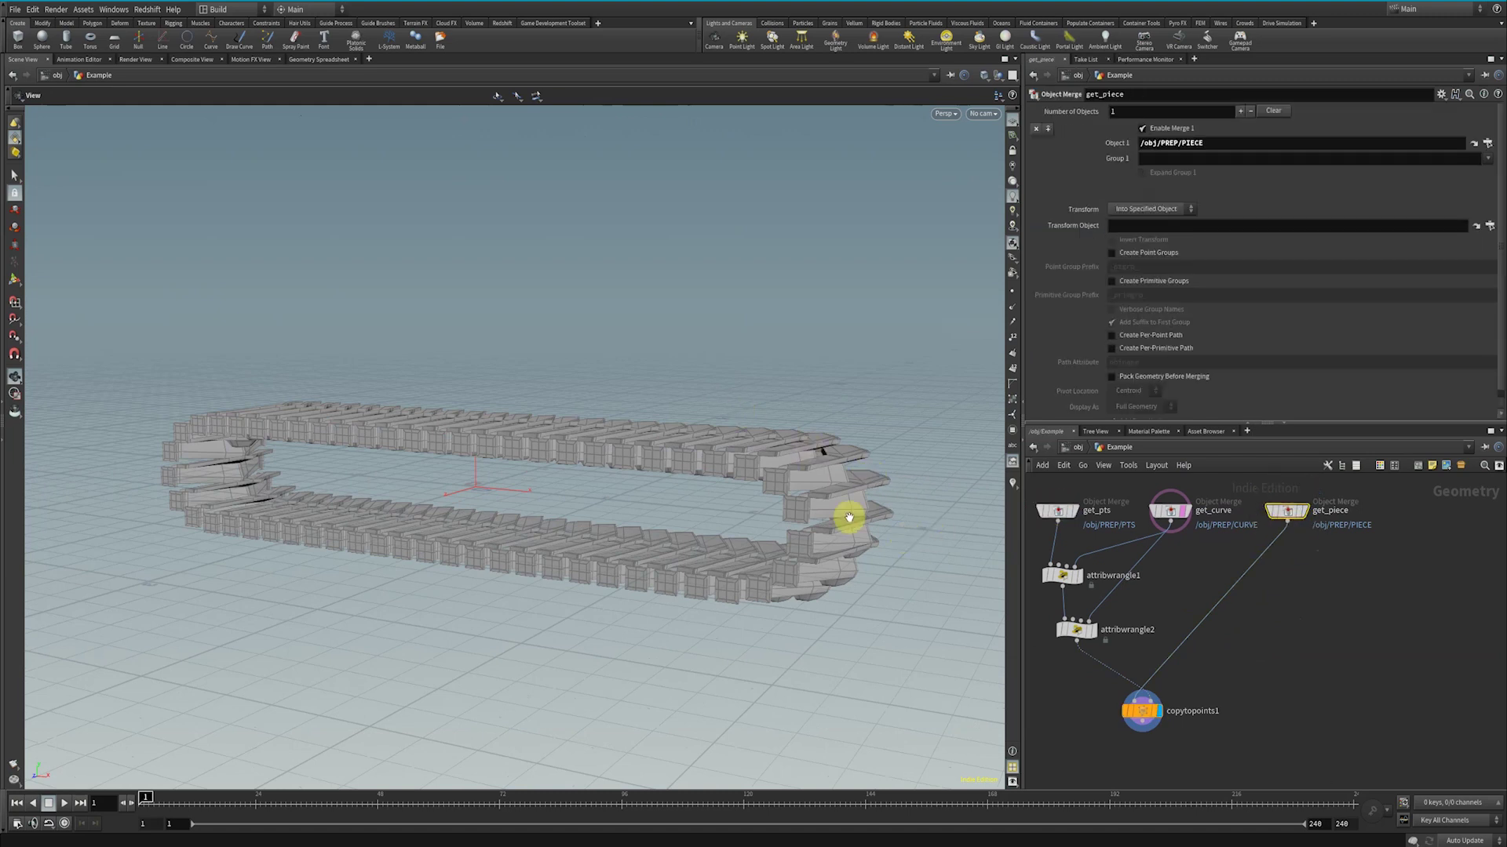
Insert an Attribute Transfer node between attribwrangle2 and copytopoints1, connect get_curve to its second input and display it.
key(Tab)
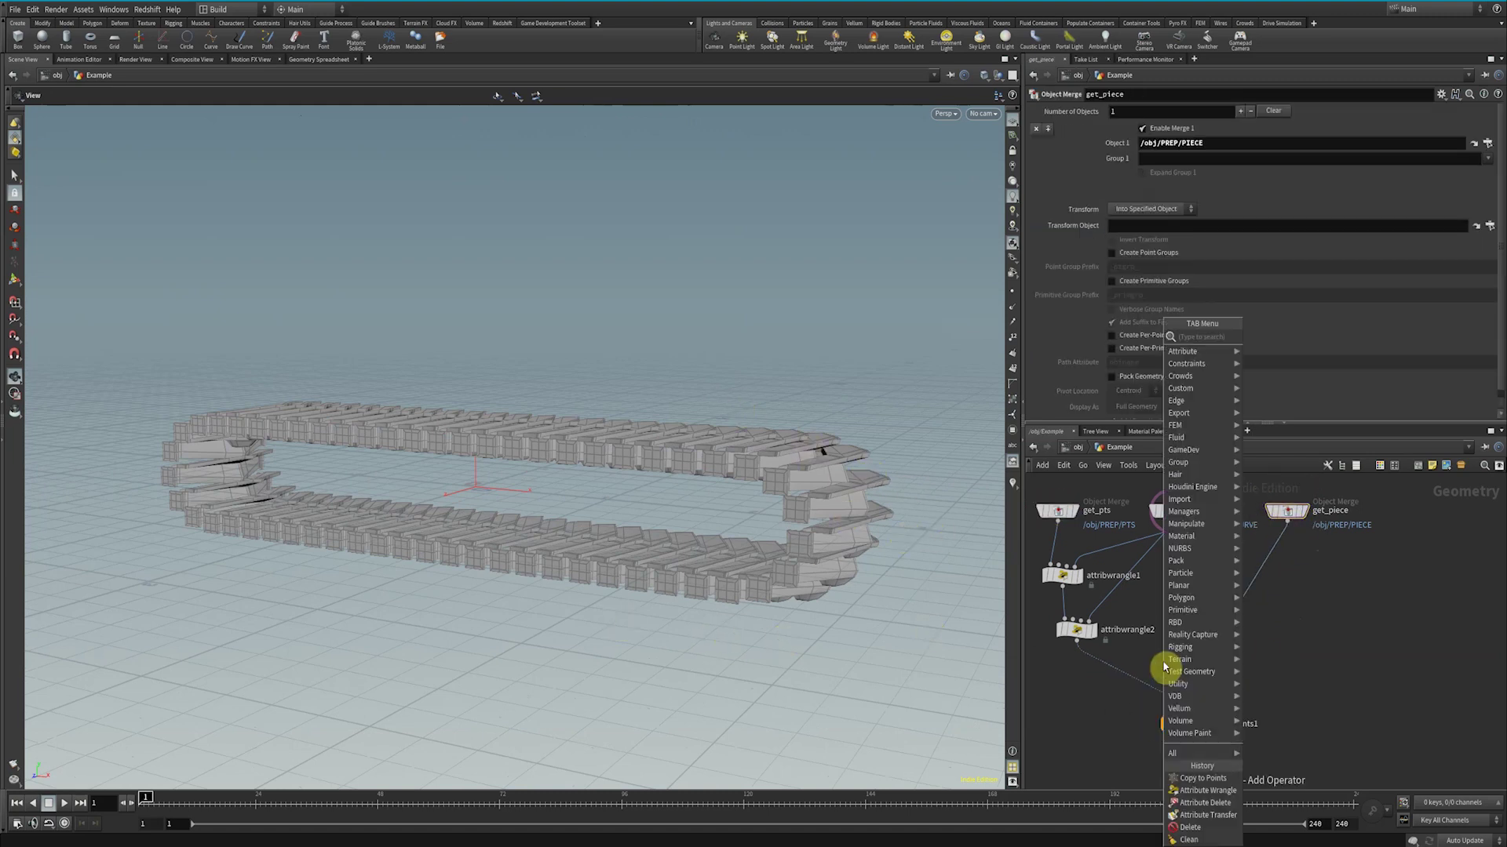
text(attribtrans)
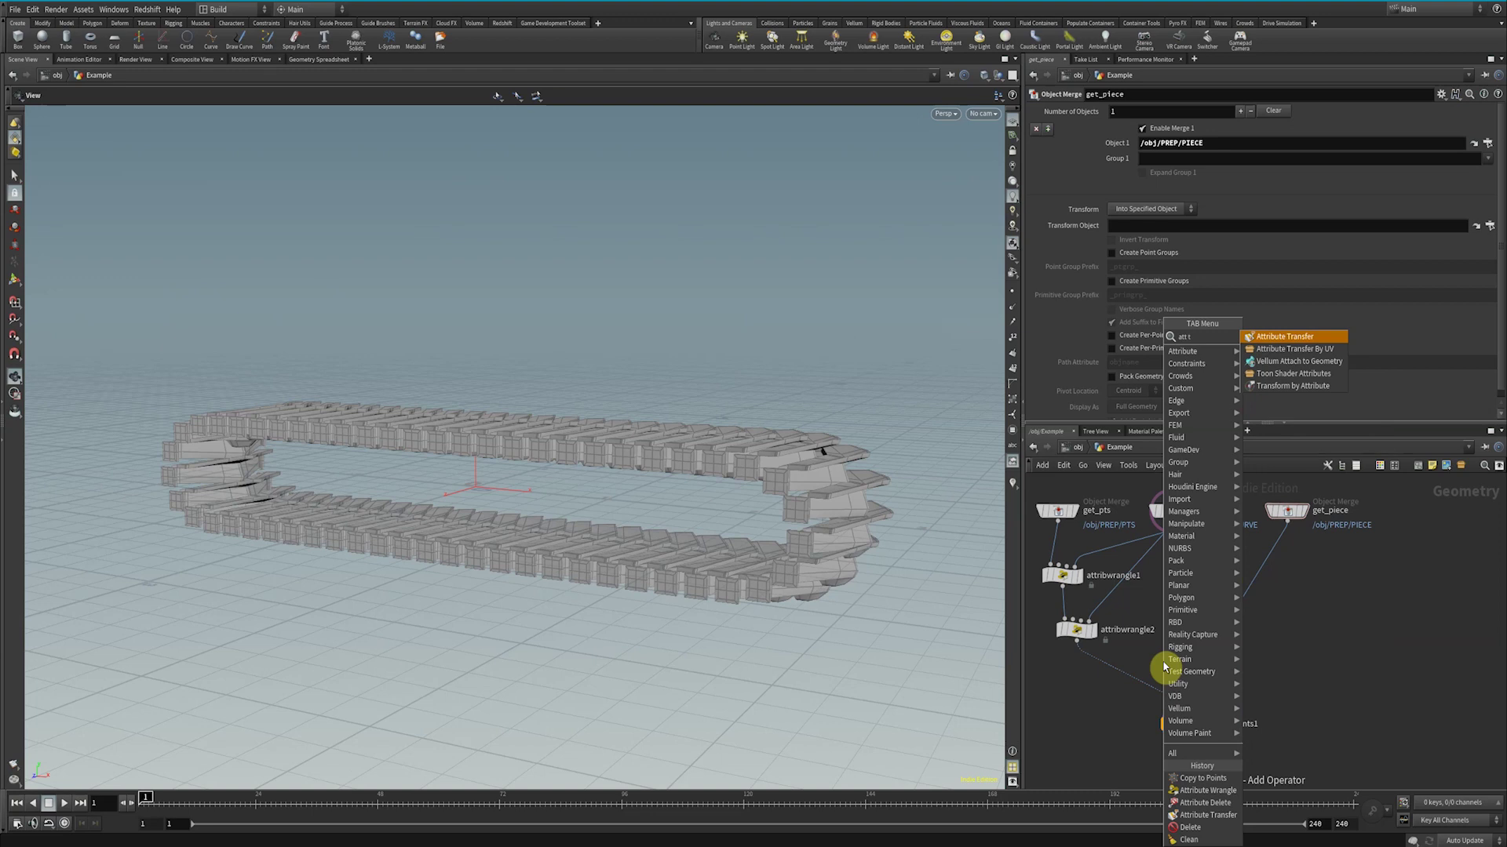
key(Return)
click(1130, 674)
click(1092, 629)
click(1075, 630)
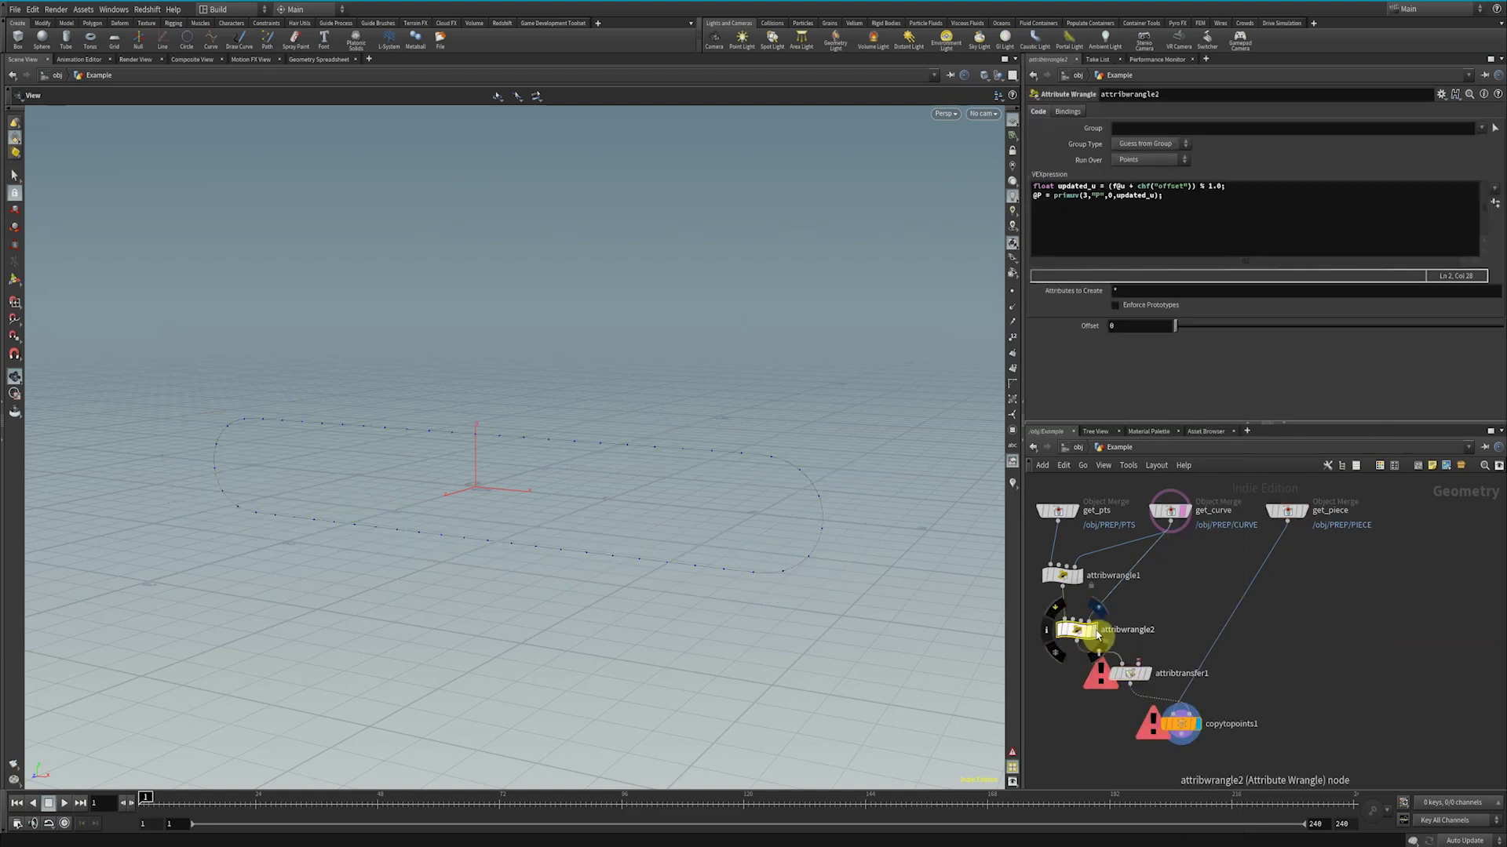
drag(1170, 531, 1140, 666)
click(1145, 673)
click(1130, 673)
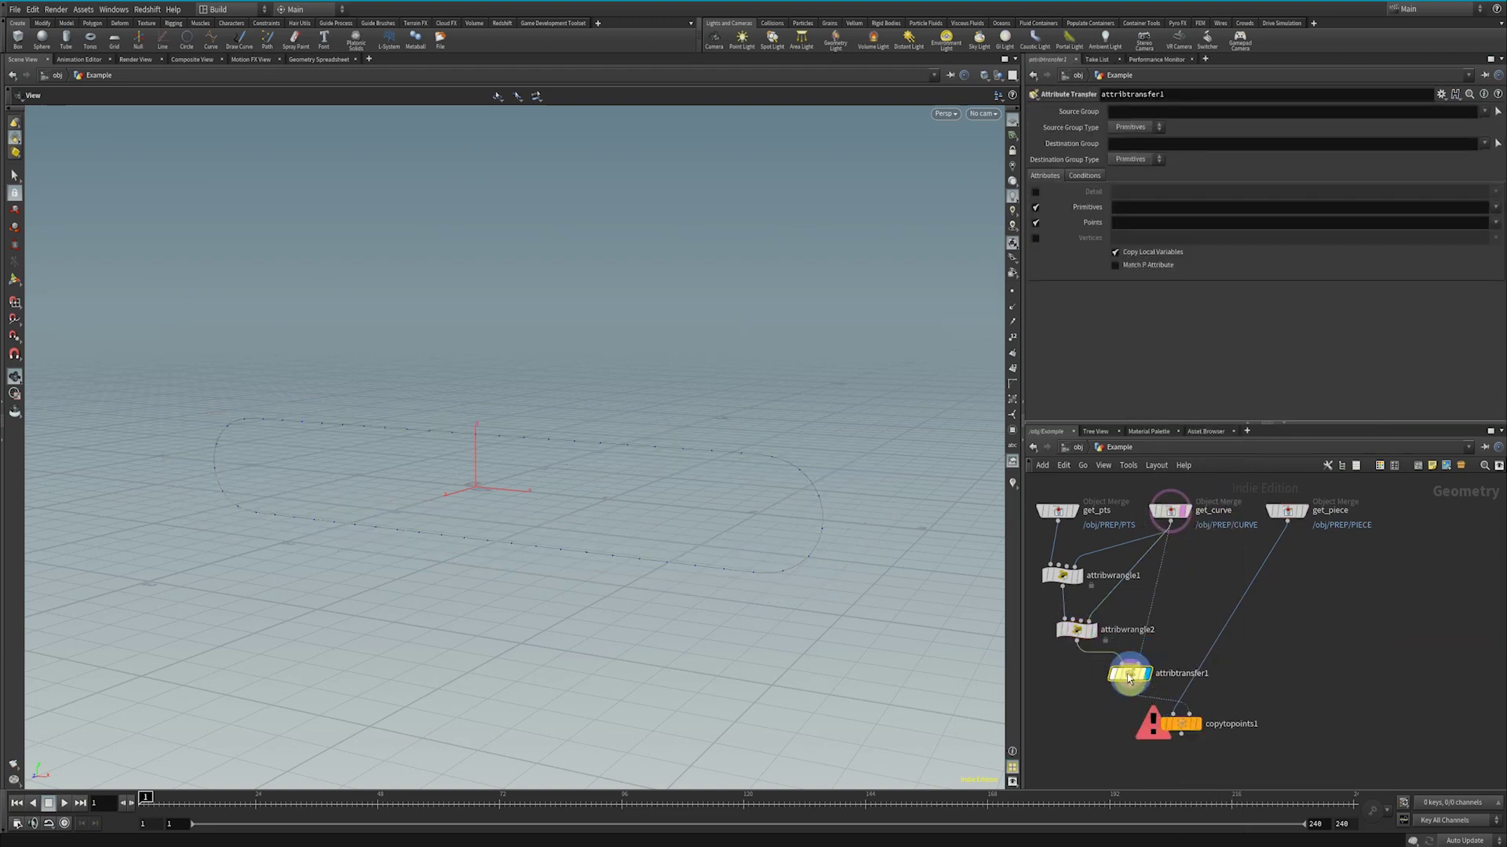
Limit attribtransfer1 to the point attribute N and disable the transfer of primitive attributes.
click(1138, 222)
text(N)
click(1036, 207)
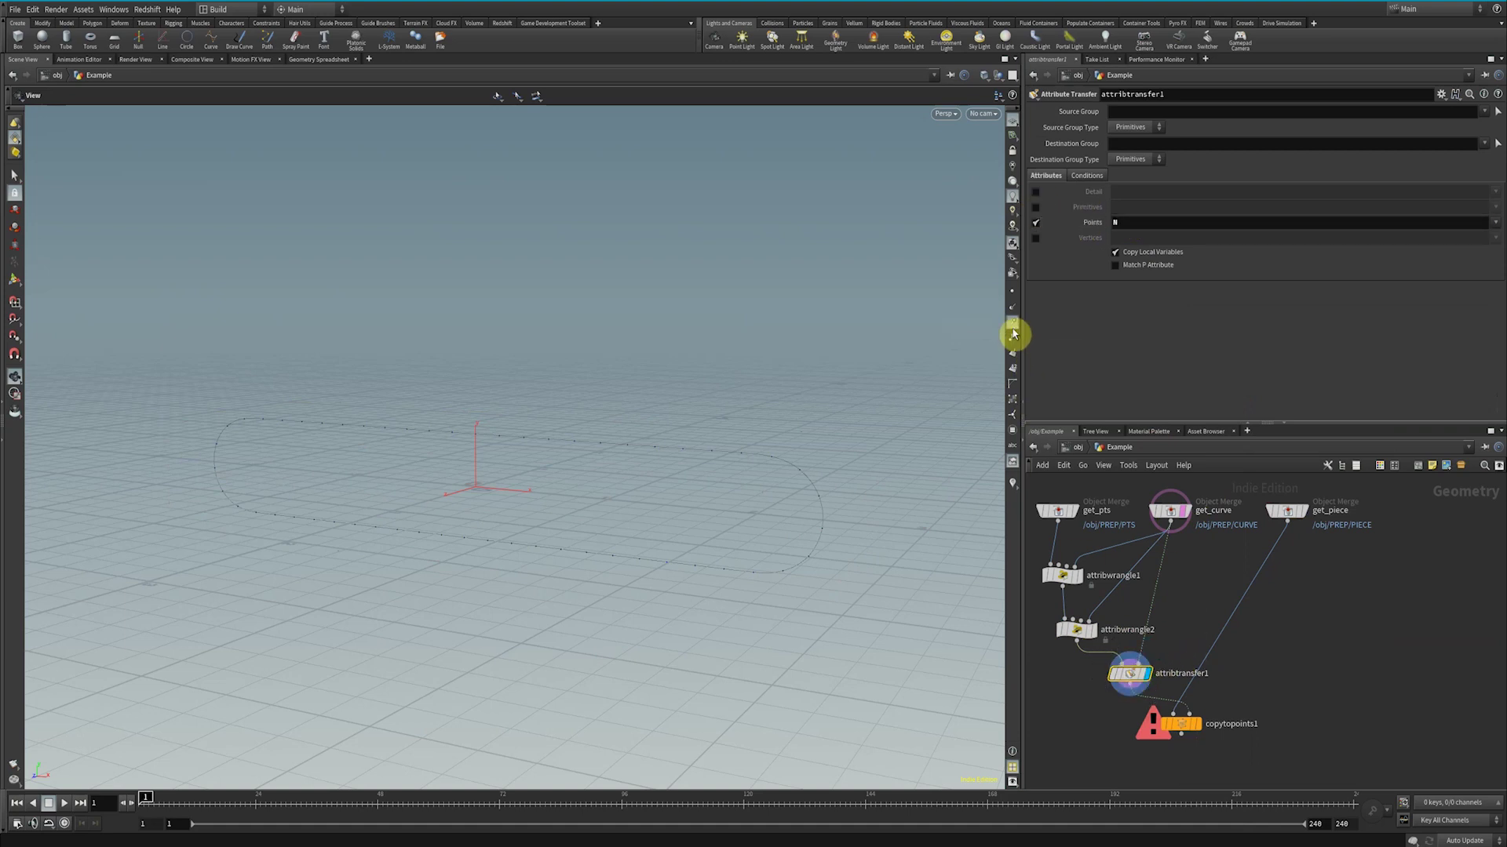
Show the point normals and slide the points along the curve by setting the Offset of attribwrangle2 to 0.18.
click(1013, 327)
click(1077, 629)
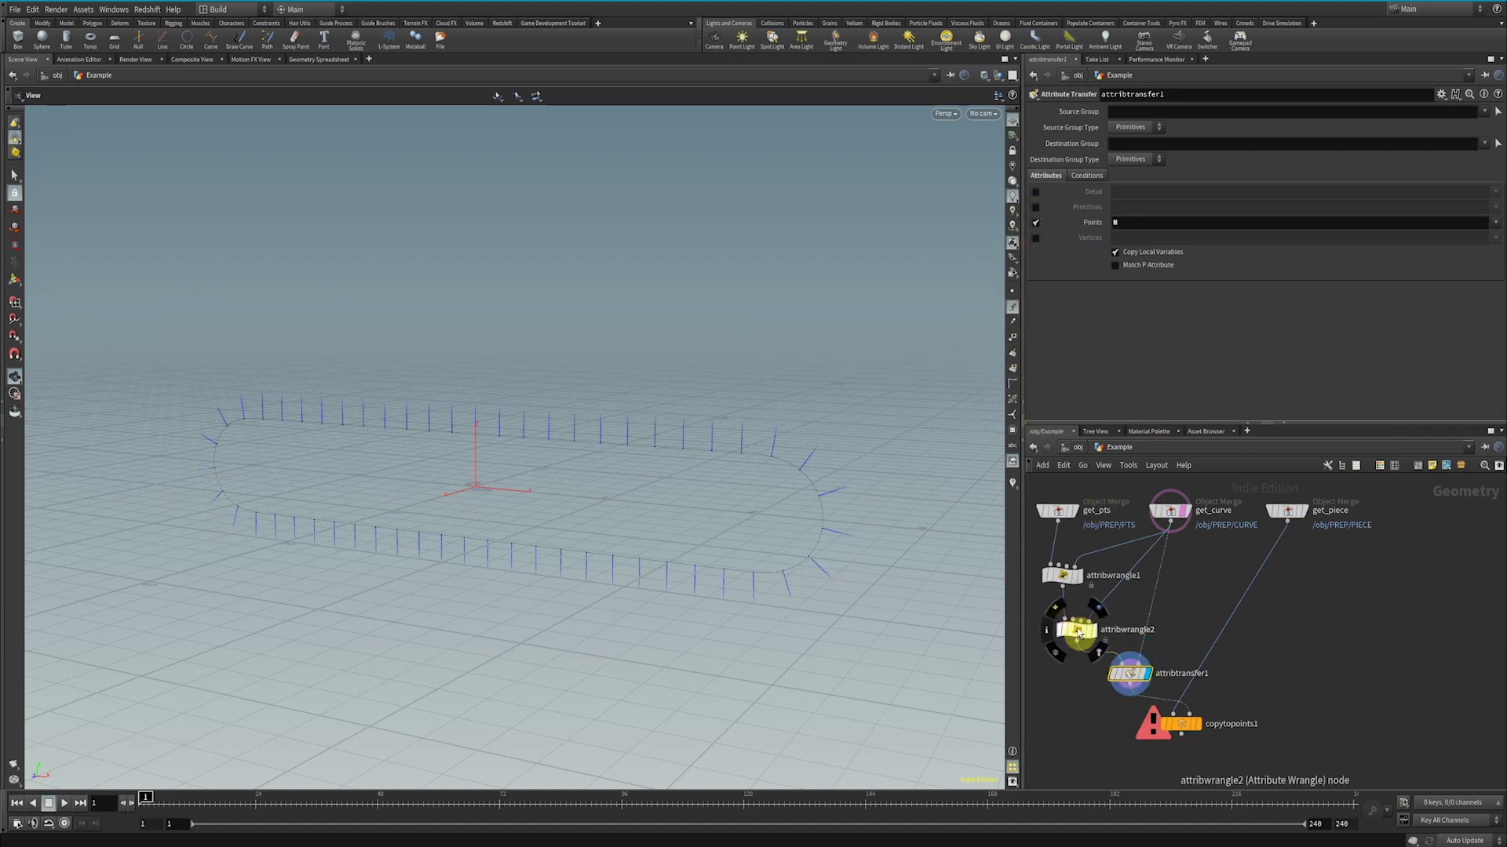
drag(1197, 327, 1234, 326)
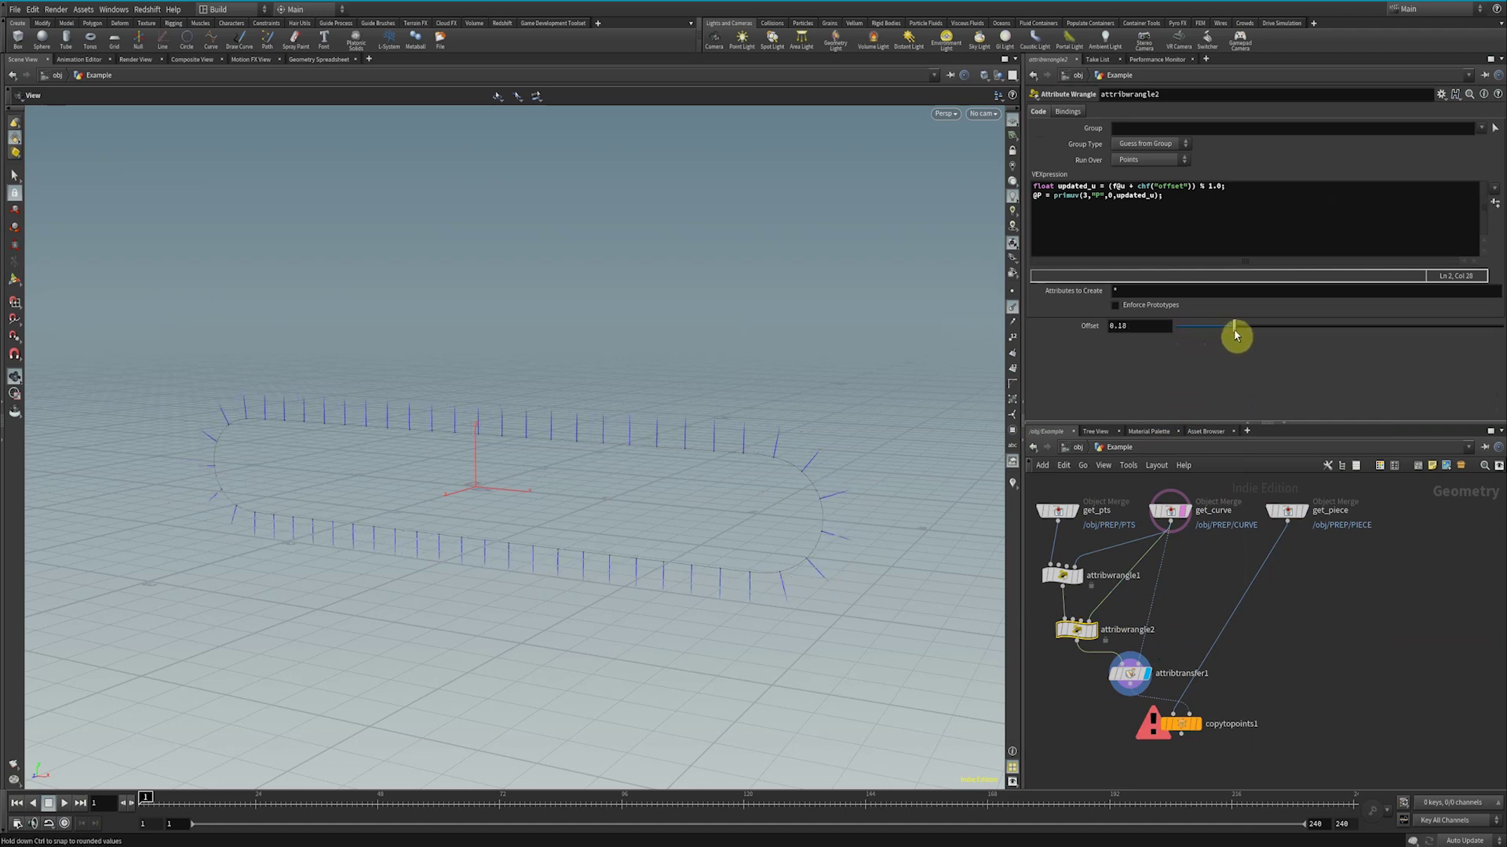
Display copytopoints1 to check the orientation of the copied pieces and hide the point normals.
scroll(1212, 685, down, 1)
click(1213, 684)
click(1178, 675)
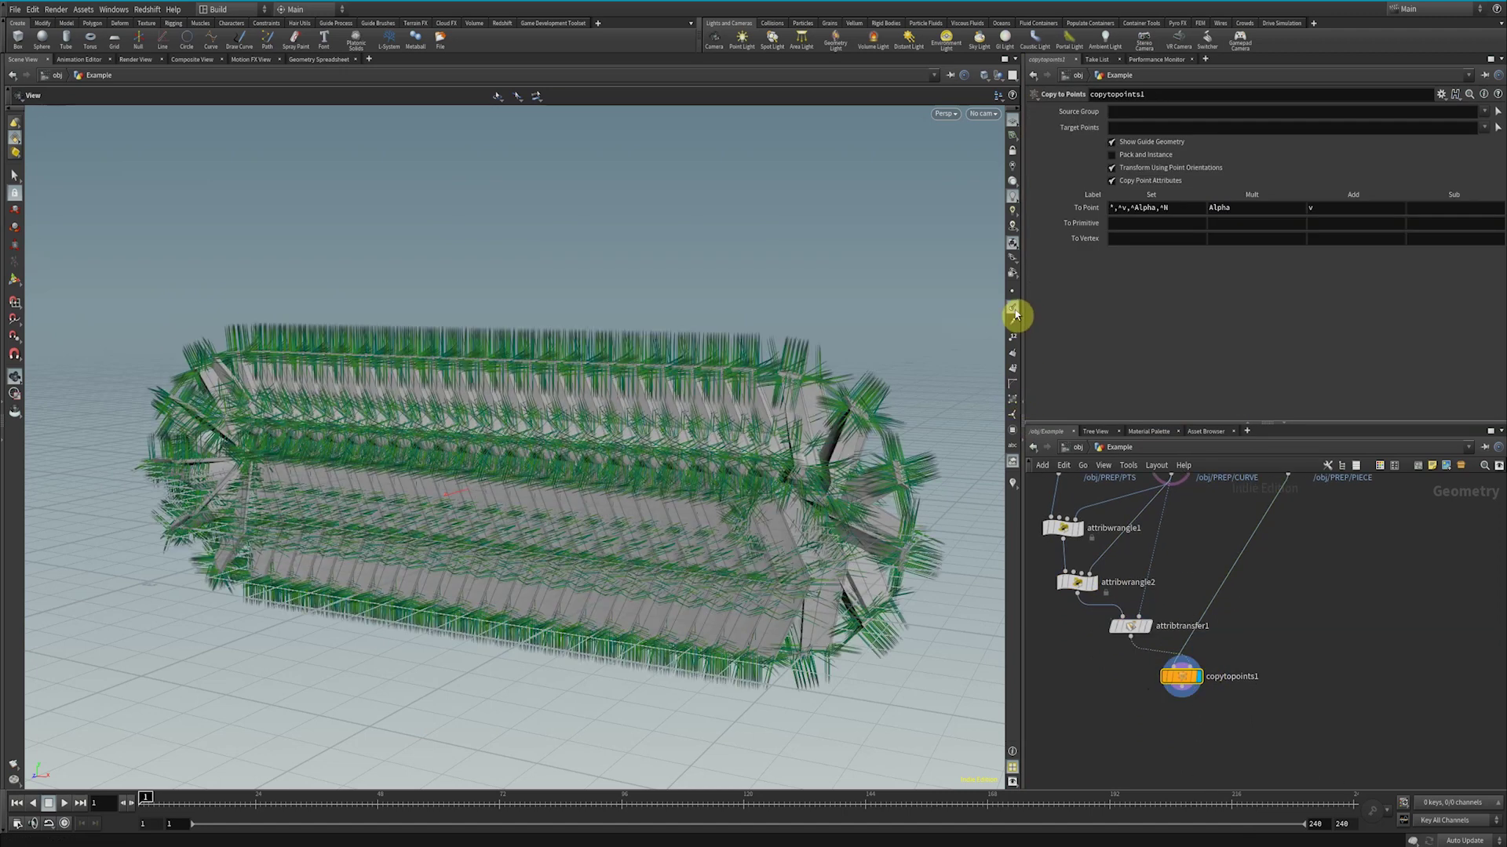
click(1013, 321)
Insert a Point Wrangle node between attribtransfer1 and copytopoints1.
key(Tab)
text(point w)
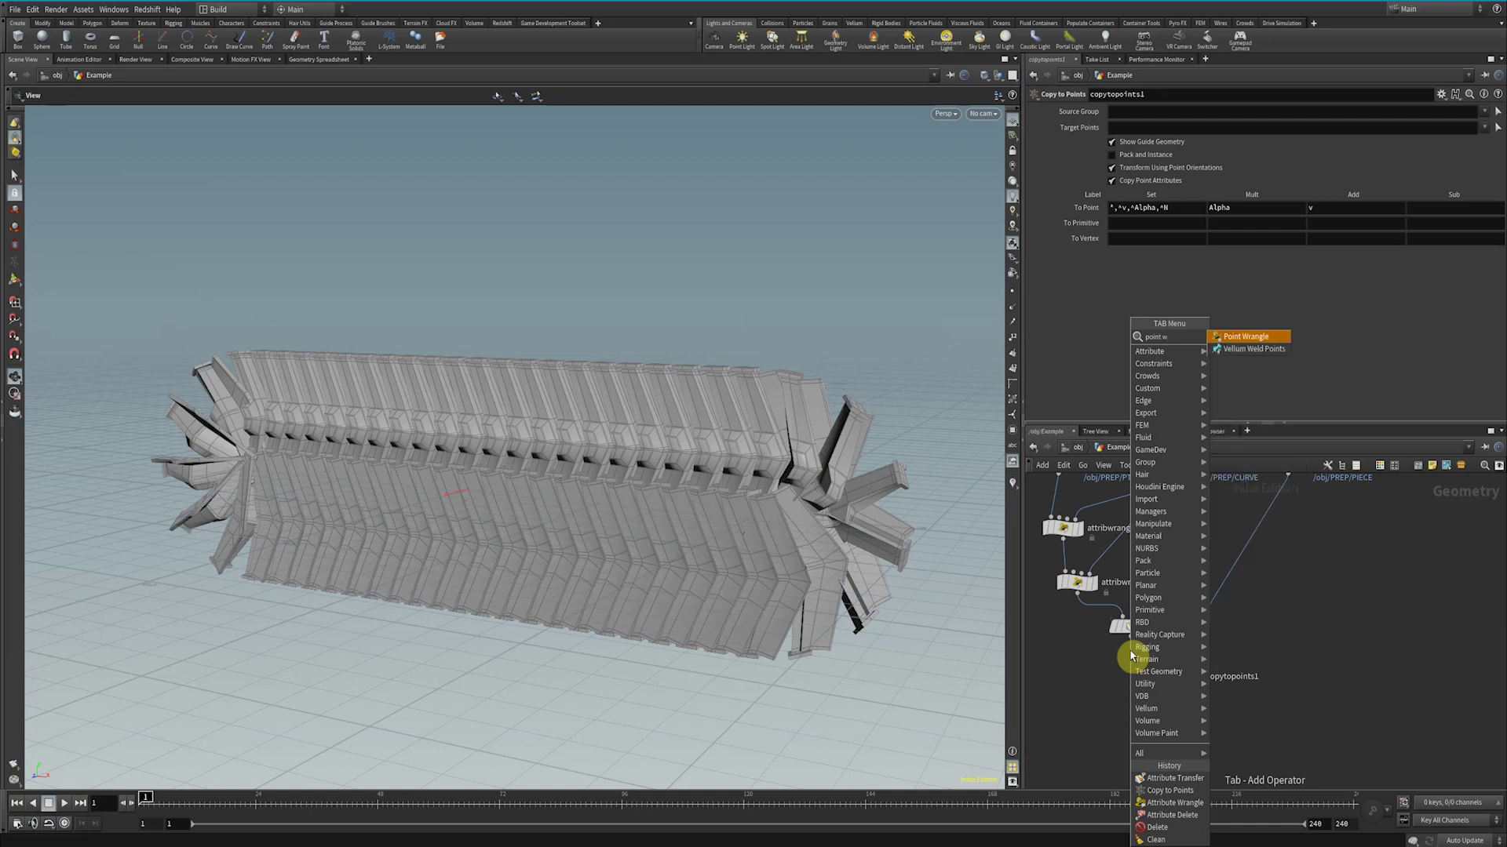
key(Return)
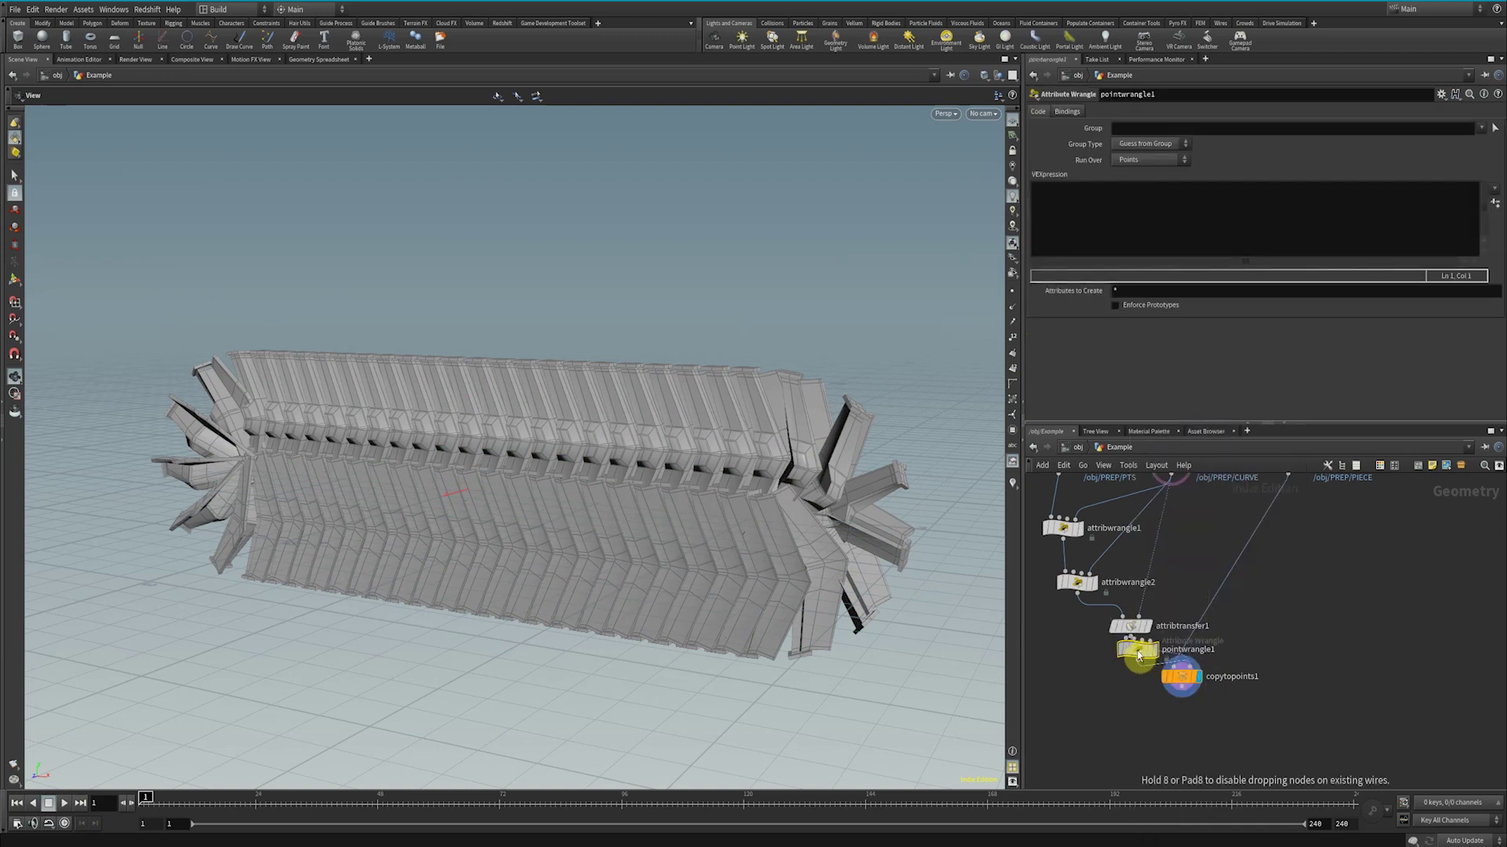
click(1141, 669)
Write the code of pointwrangle1 as v@up = @N; followed by @N = set(0,0,1);.
mouse_move(1185, 718)
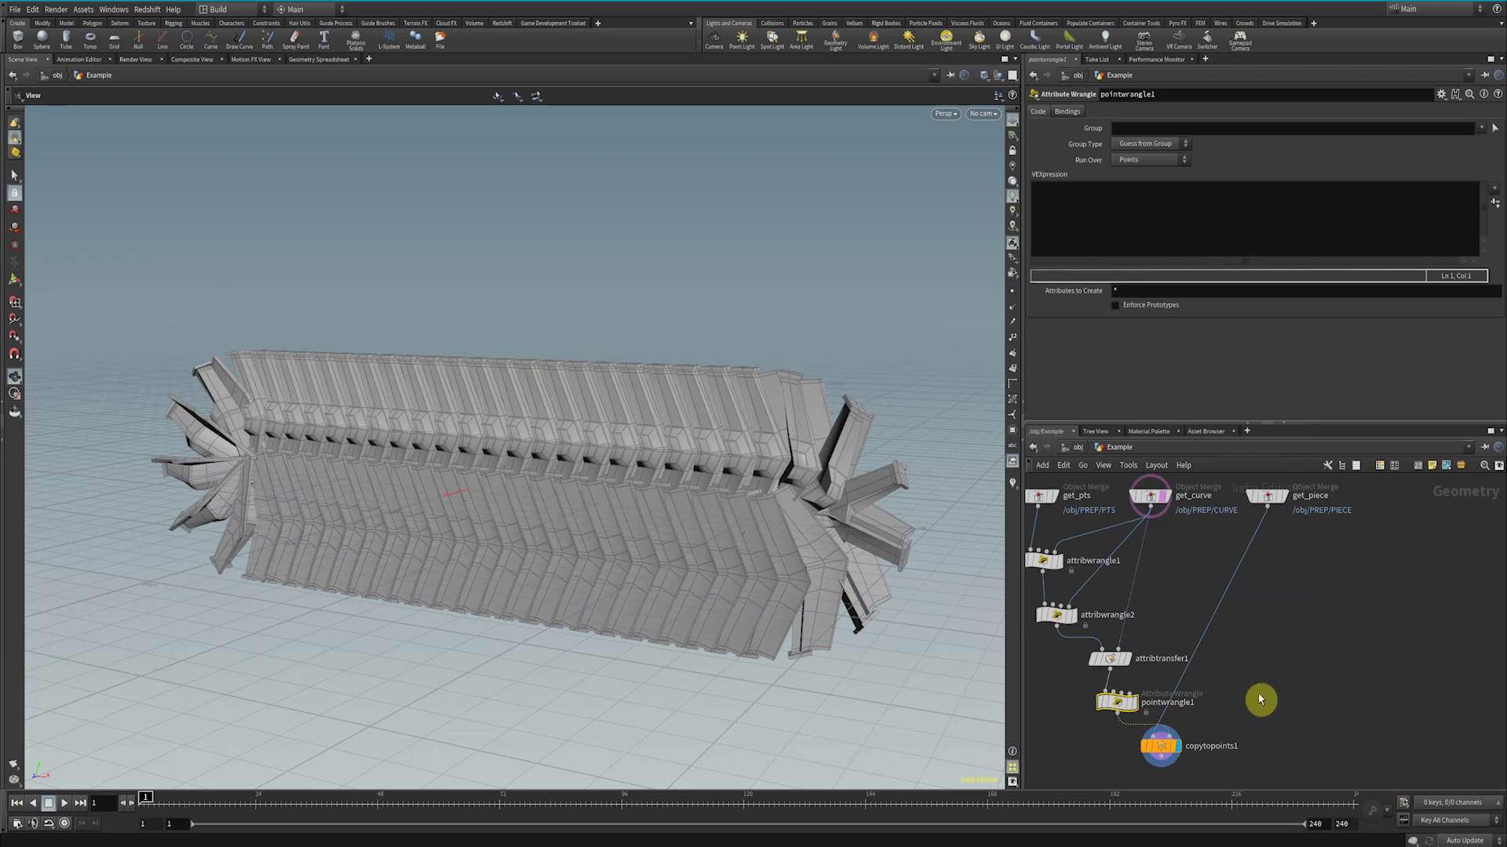
click(1140, 226)
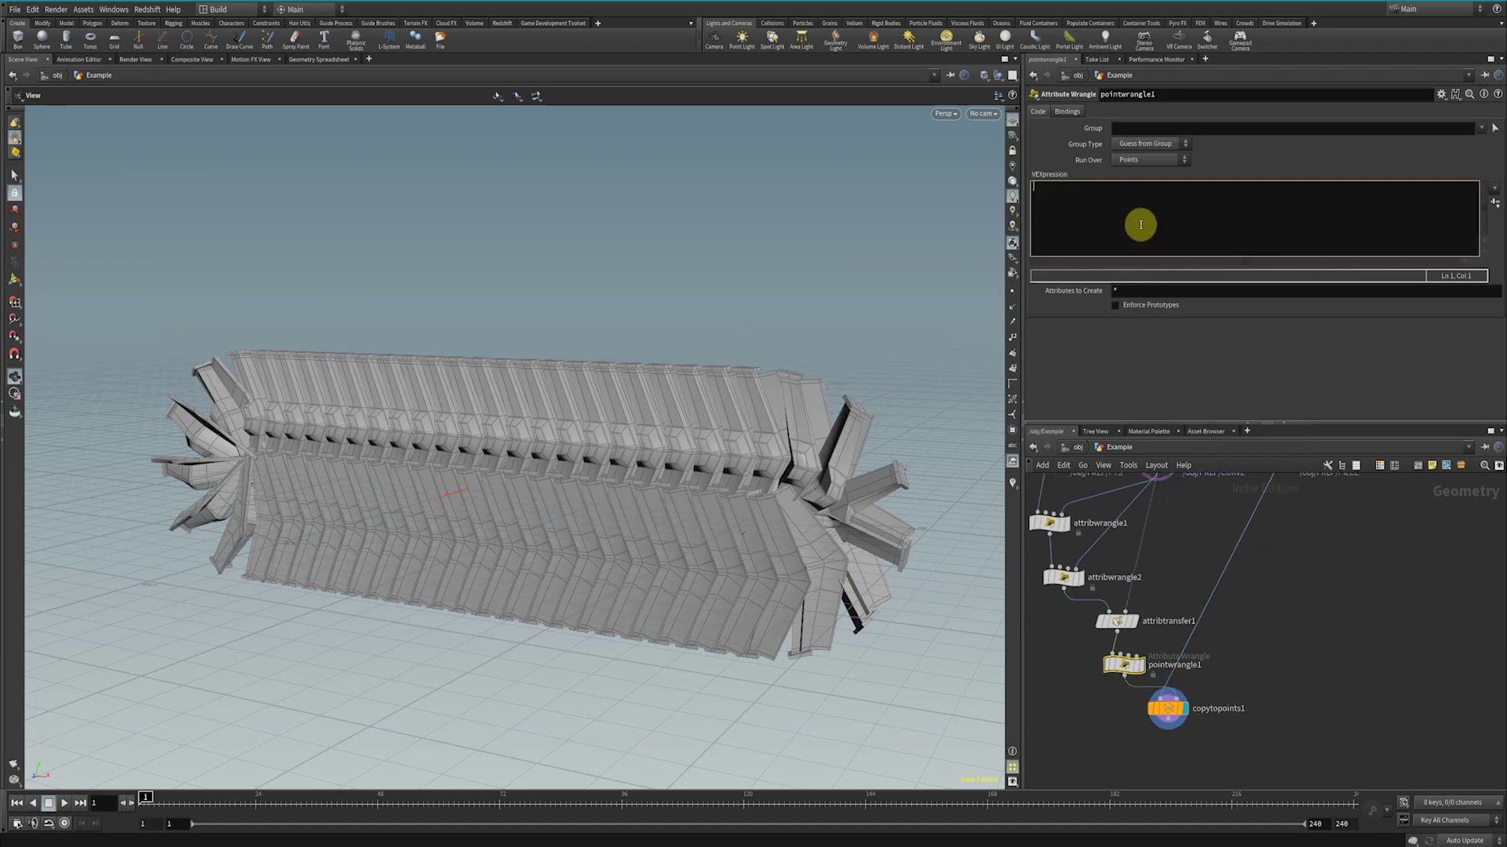
text(v@up)
click(1034, 186)
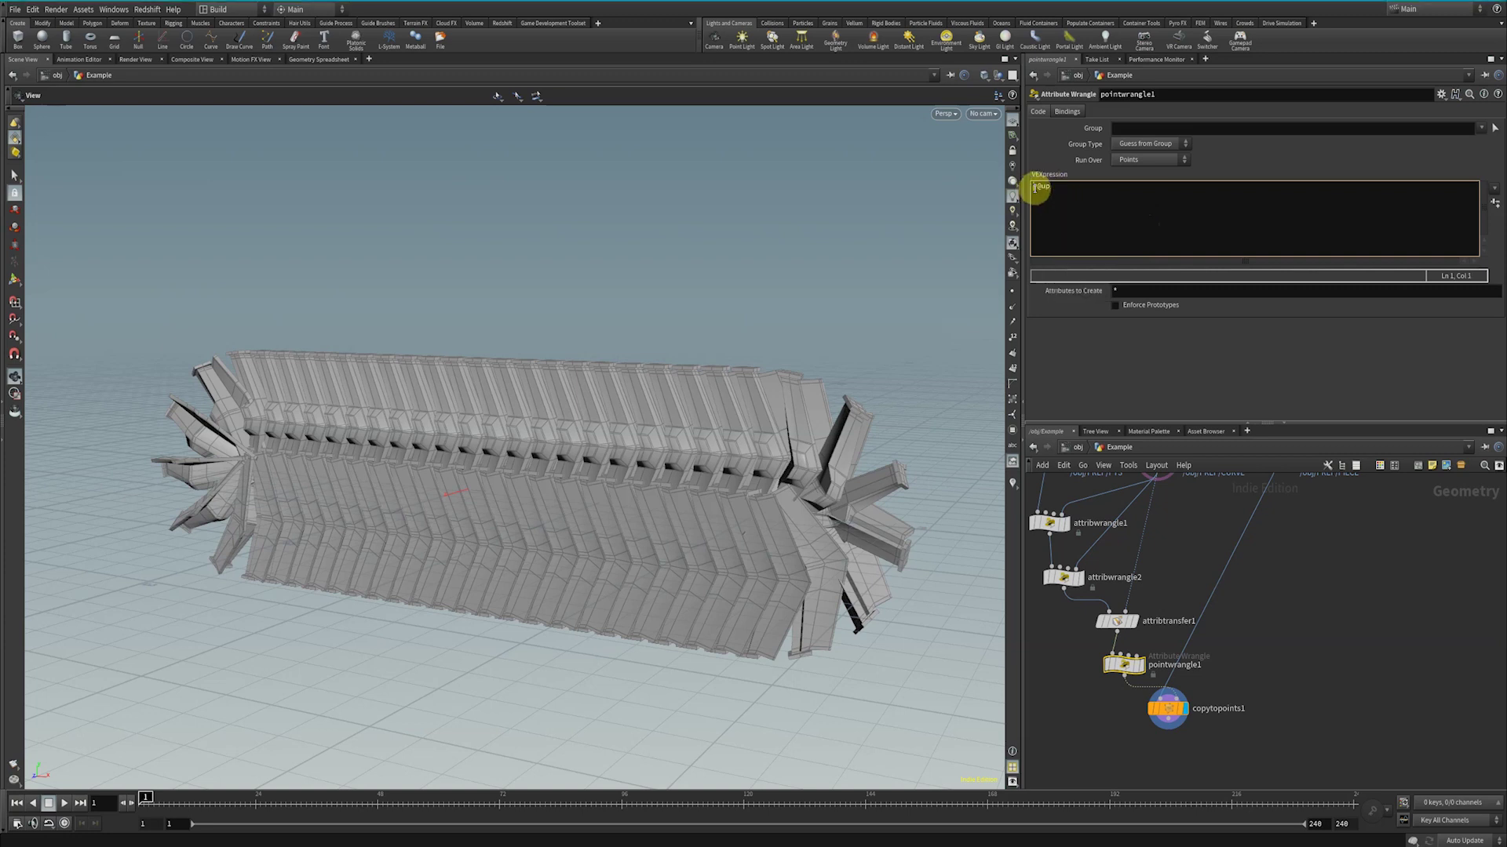
mouse_move(1139, 673)
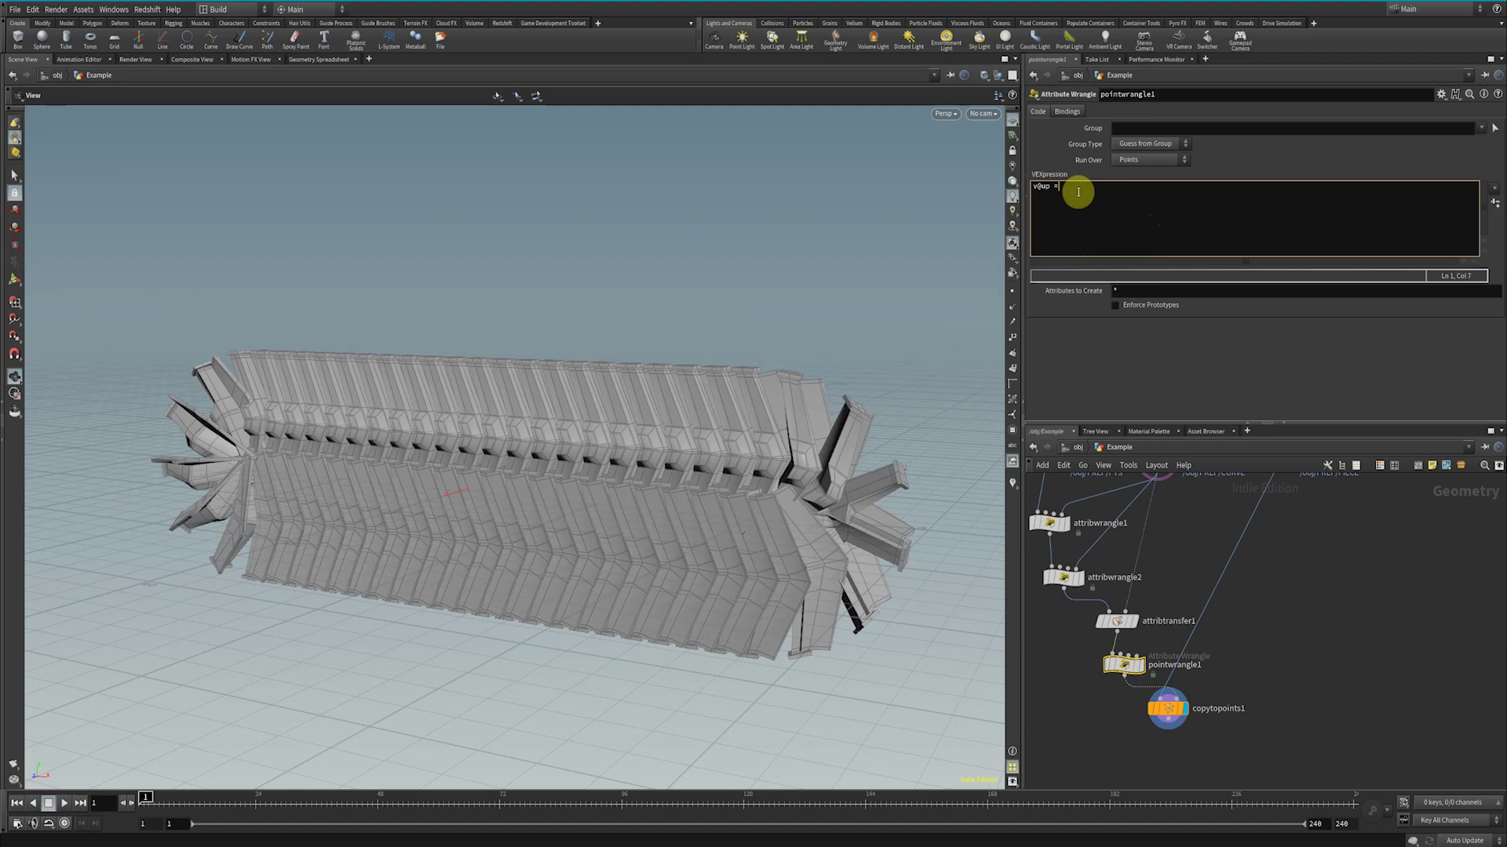
click(1064, 187)
text(set(0,0,1);)
Display pointwrangle1 and inspect its points with the point normals and the up visualizer shown.
click(1138, 665)
click(1013, 318)
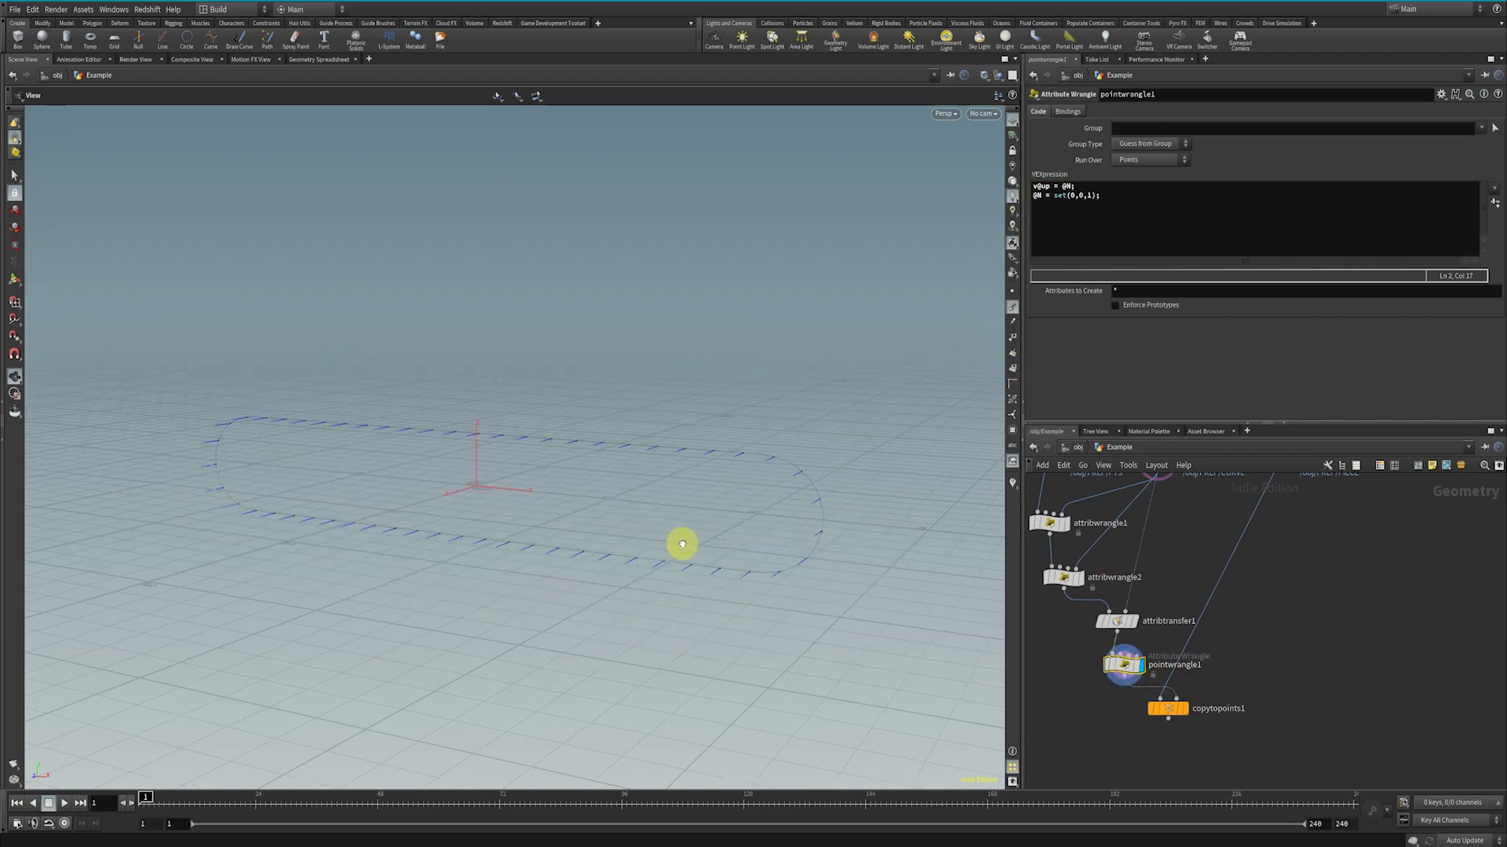
drag(679, 541, 911, 472)
click(1012, 485)
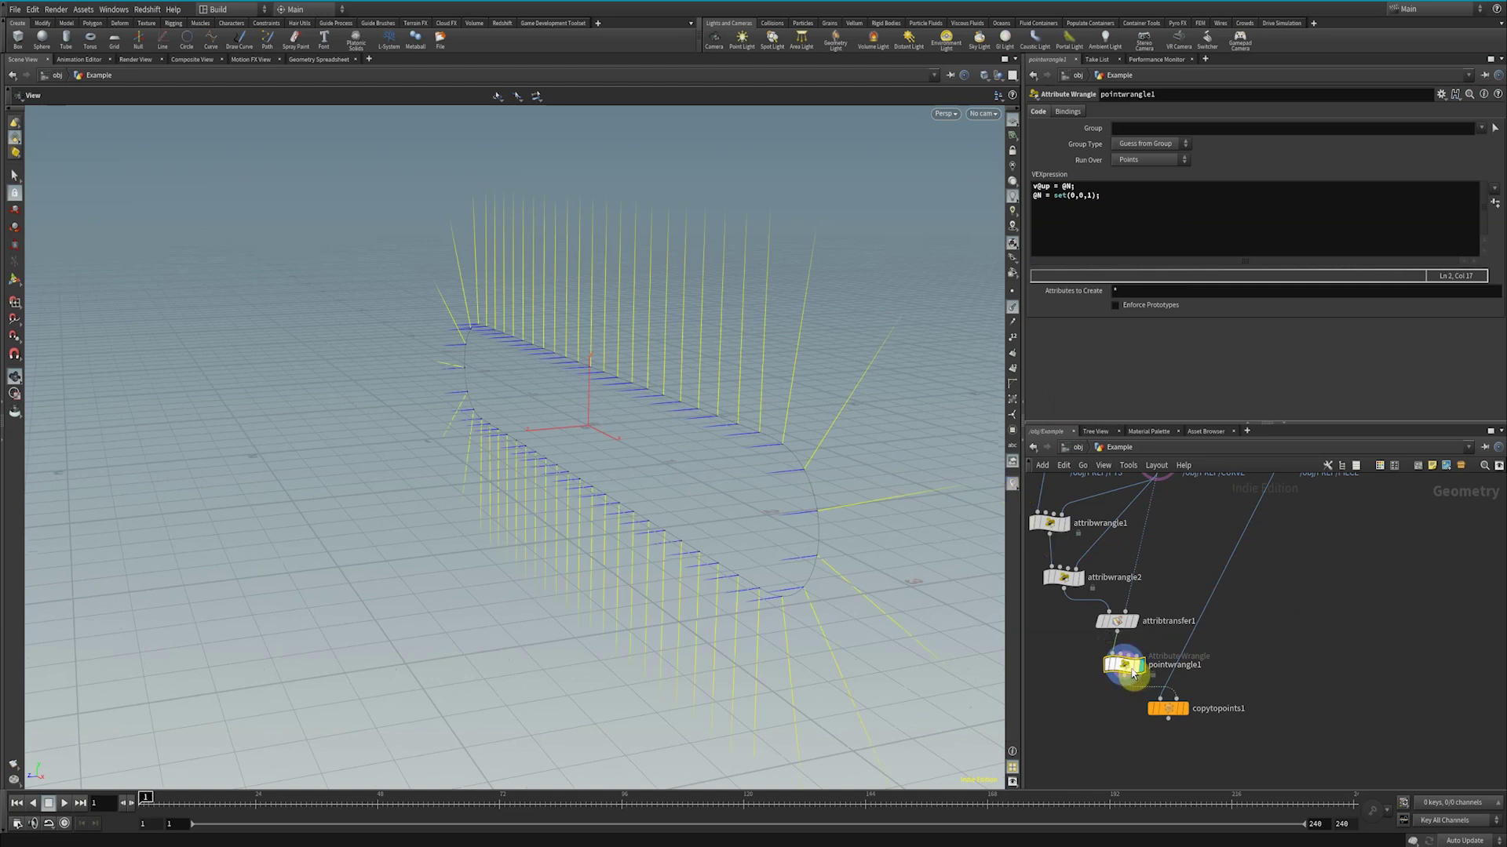
Check the point attributes of pointwrangle1 in its node info, then toggle the up visualizer and inspect the vectors around the curve.
click(1093, 669)
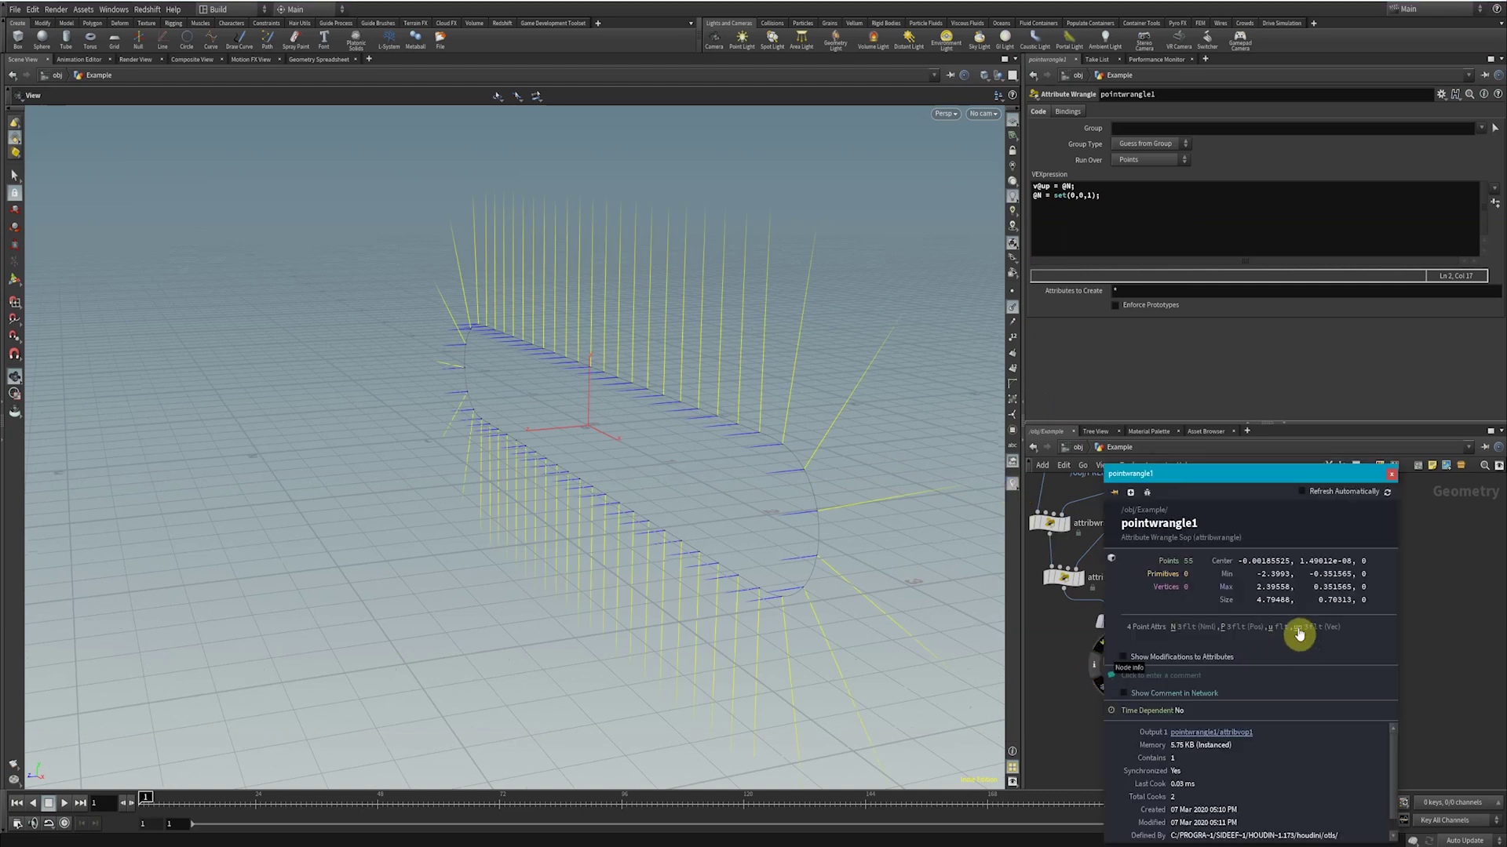
click(1391, 474)
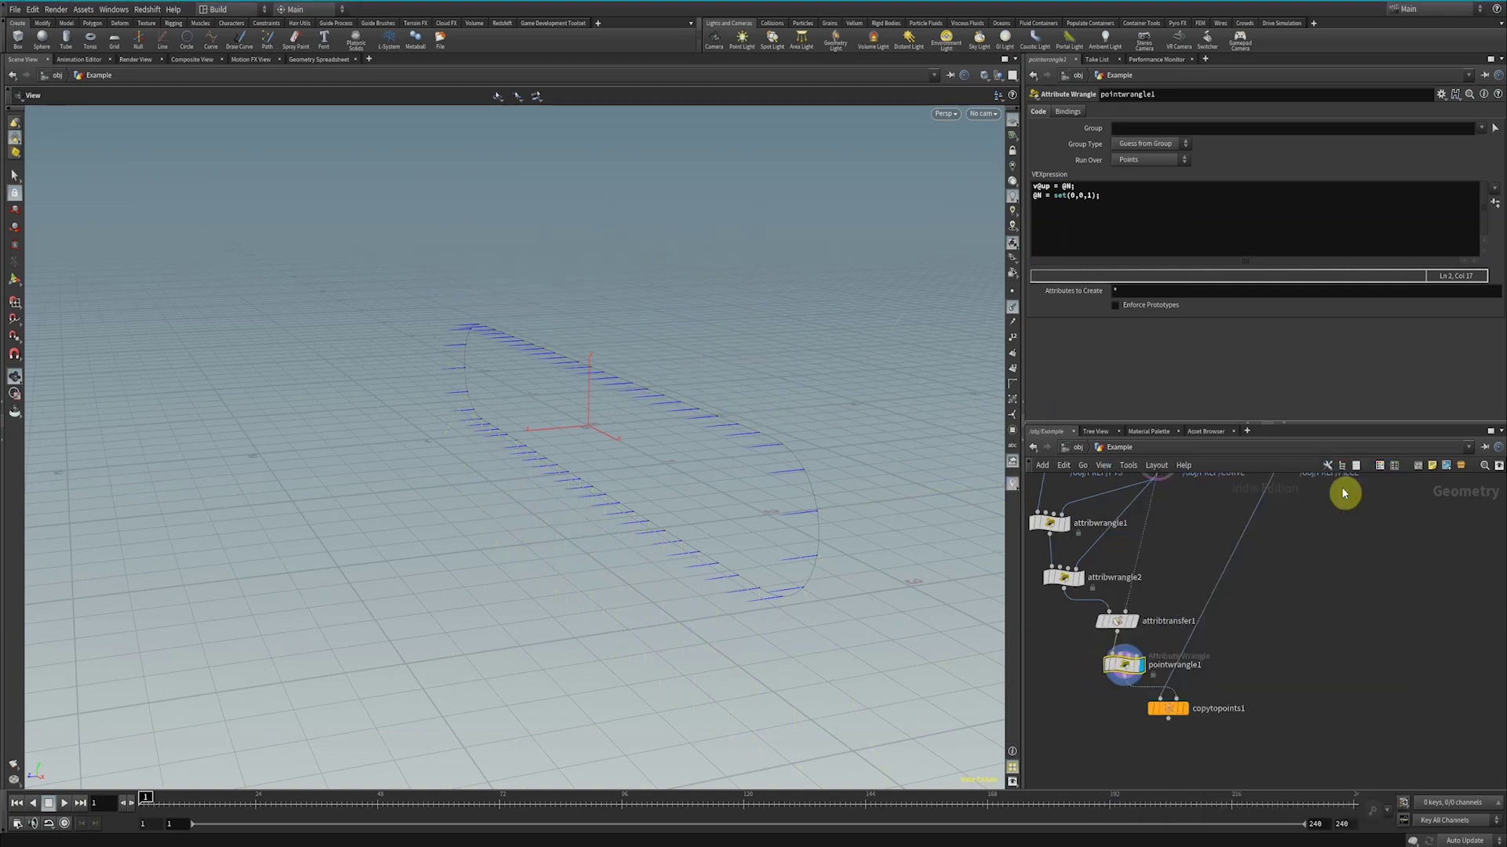
click(1011, 485)
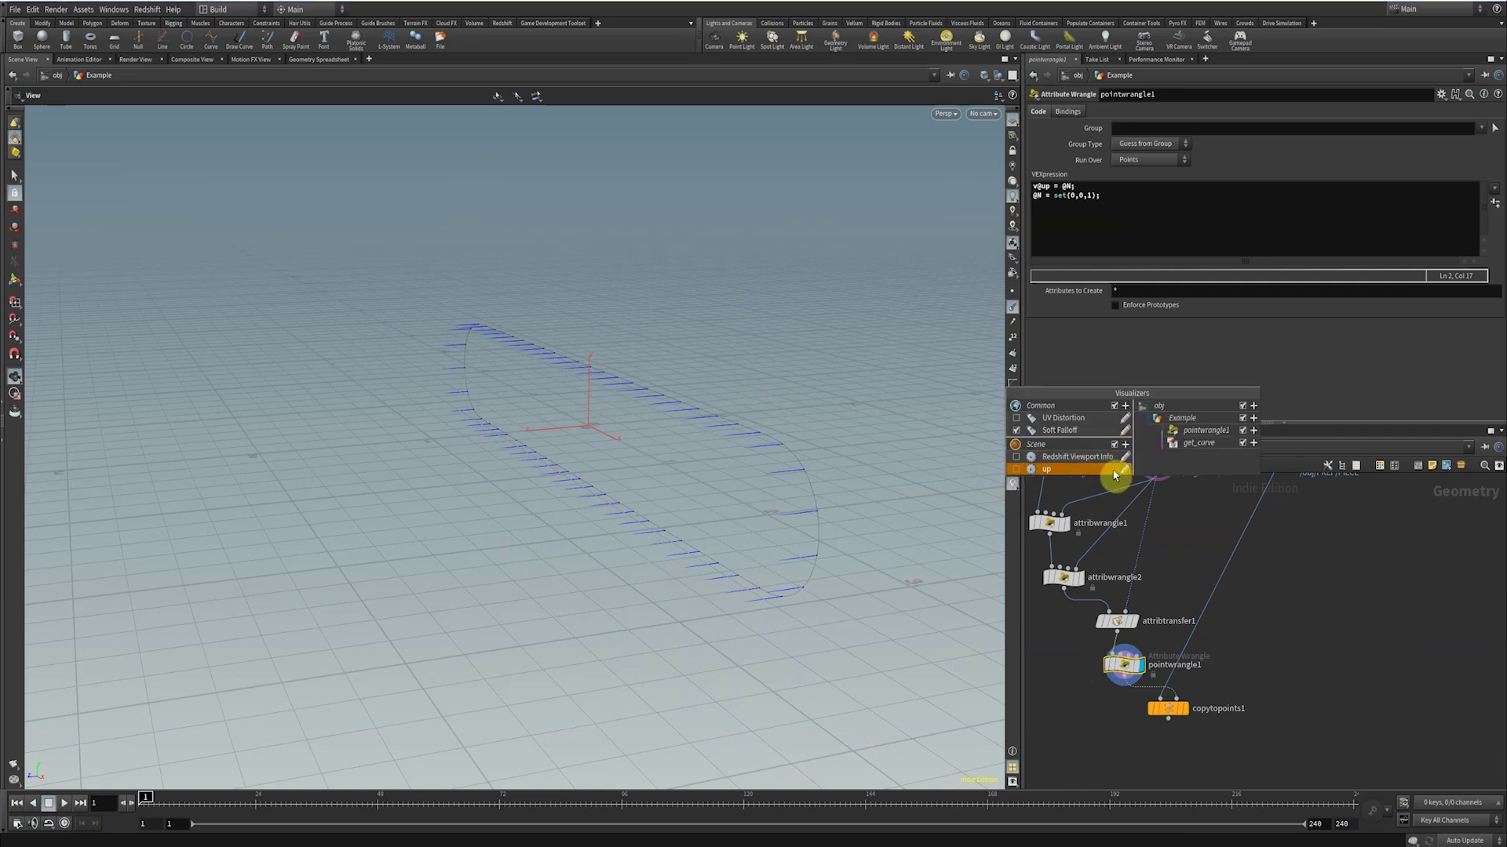
click(1016, 472)
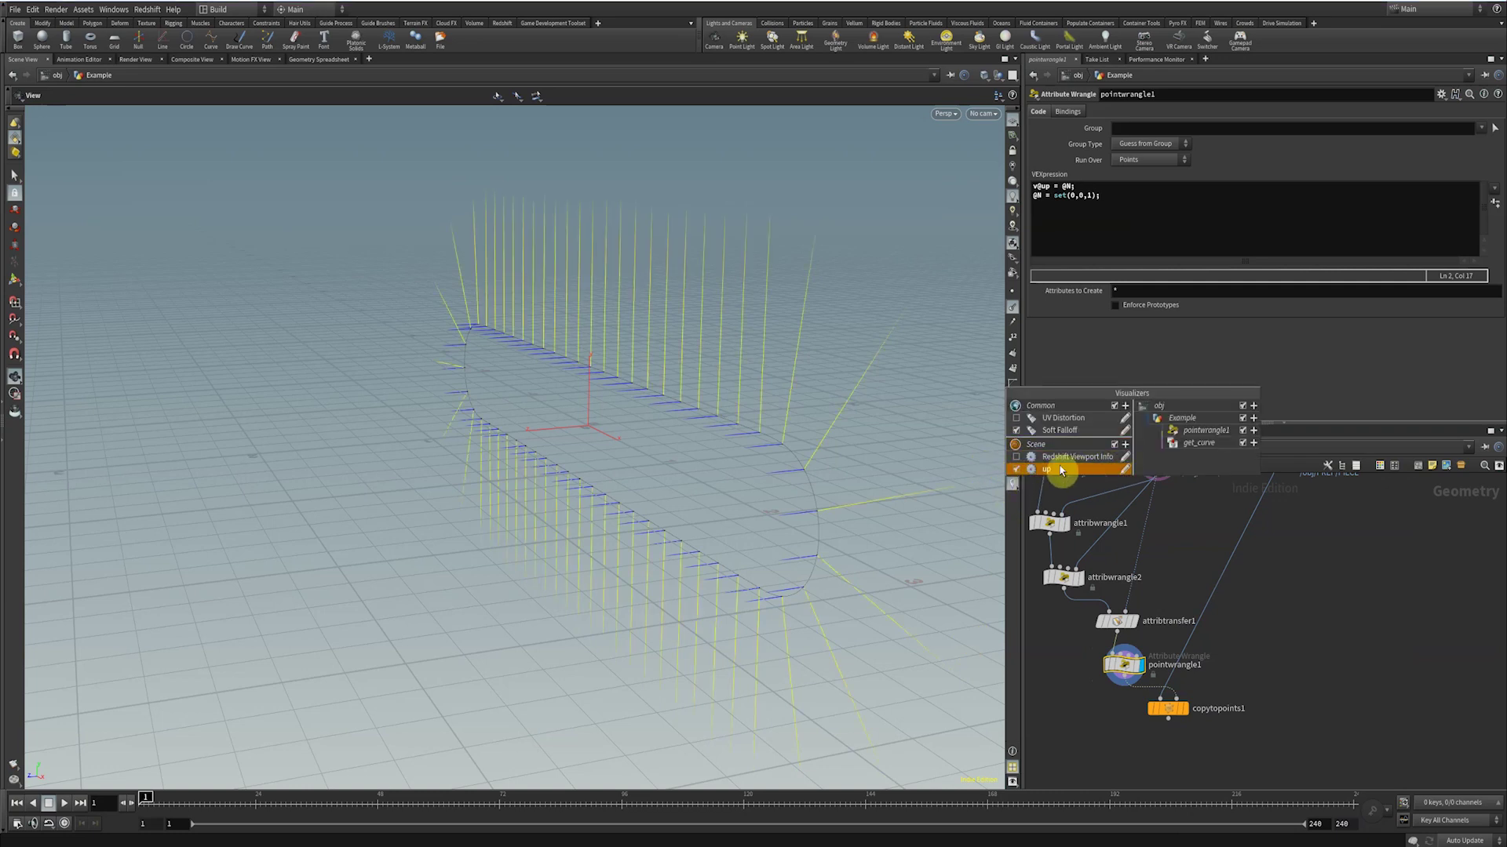
drag(935, 520, 996, 471)
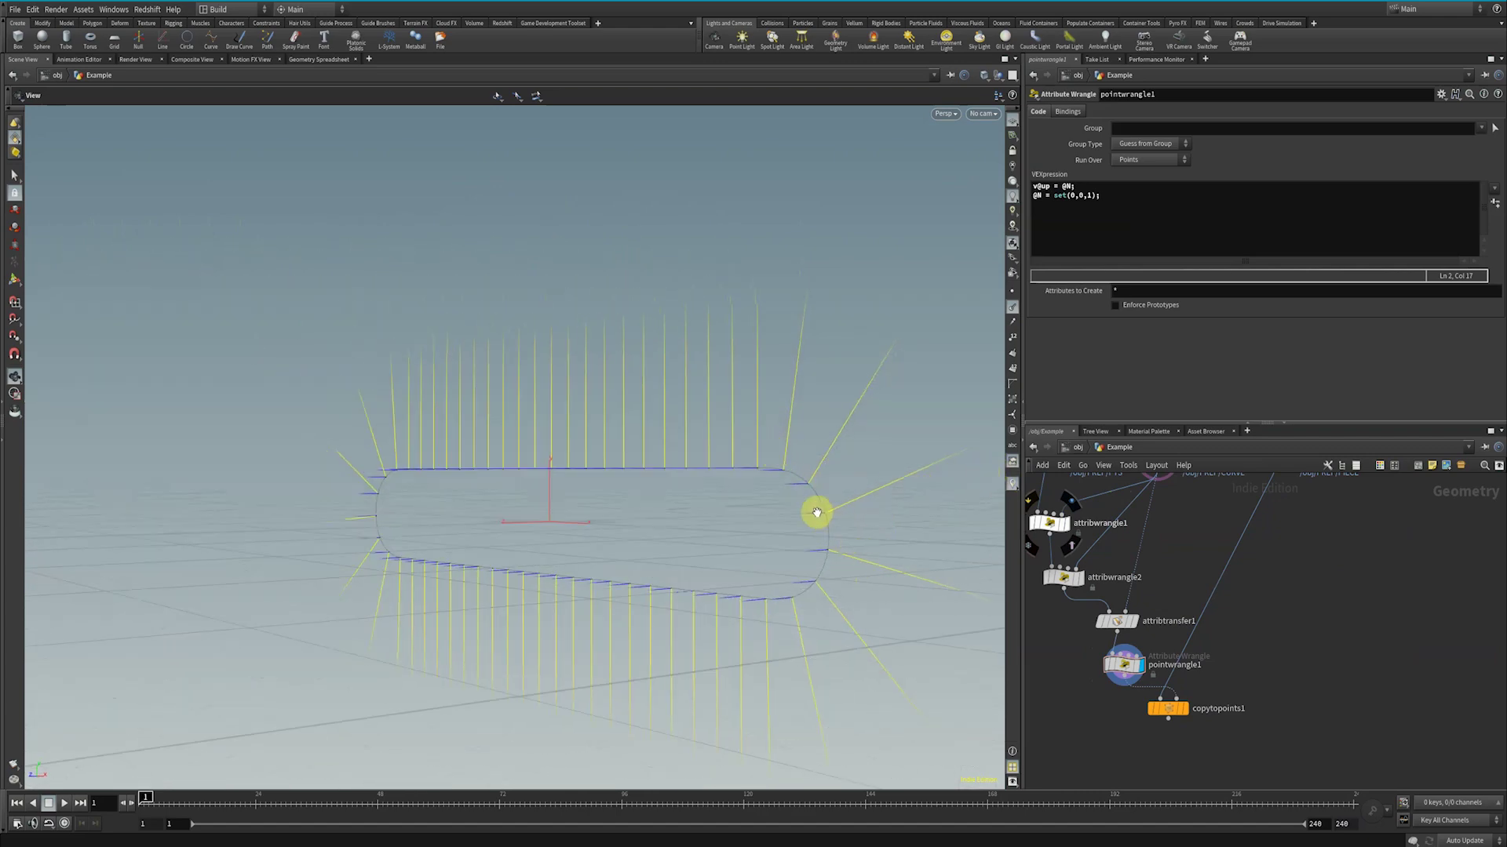
drag(851, 522, 785, 550)
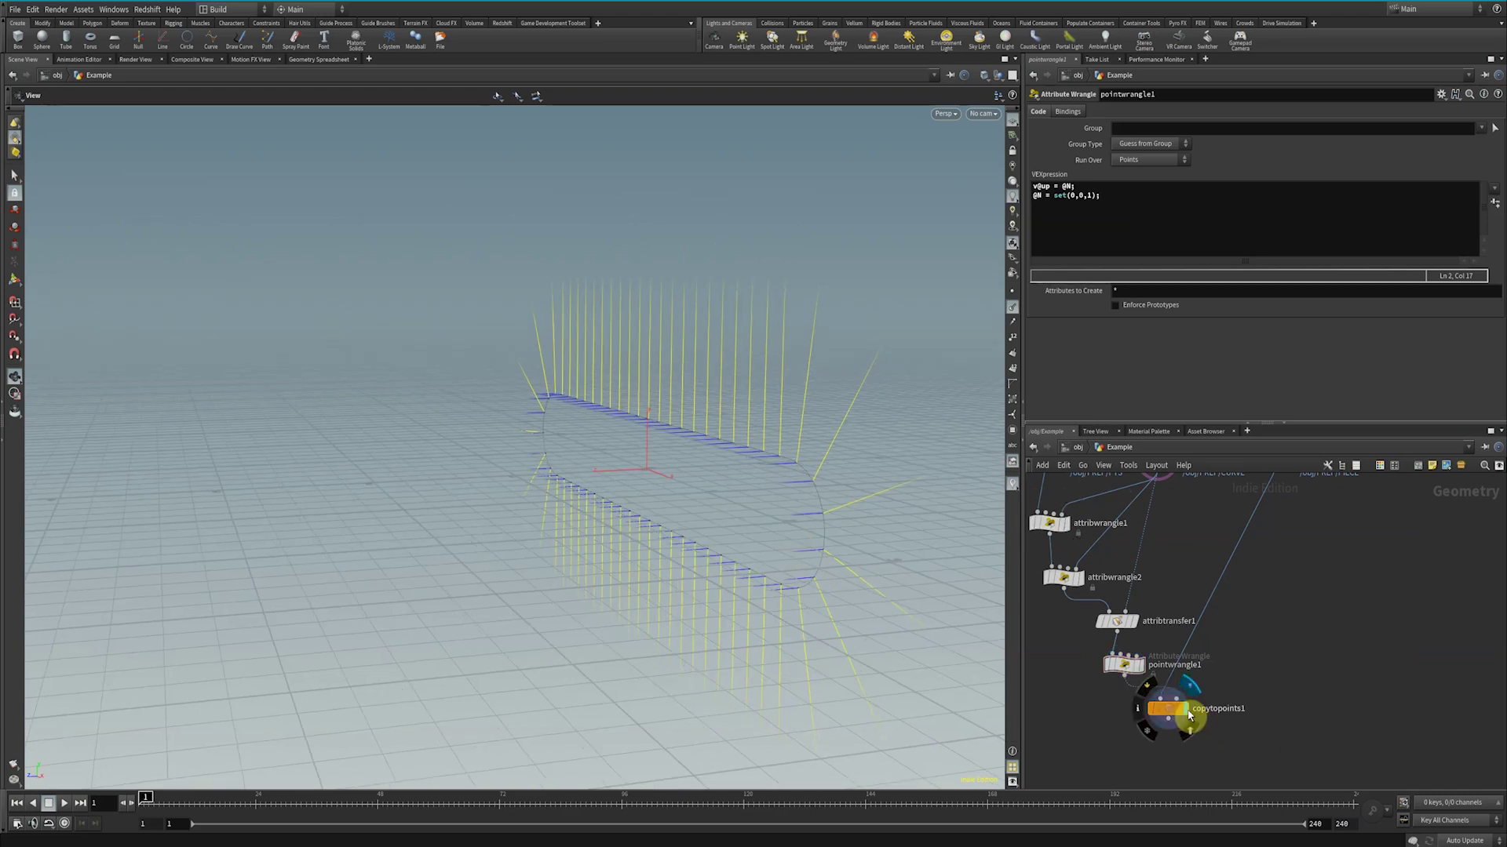
Display copytopoints1 and inspect the orientation of the track pieces around the curve.
click(1172, 710)
click(1172, 710)
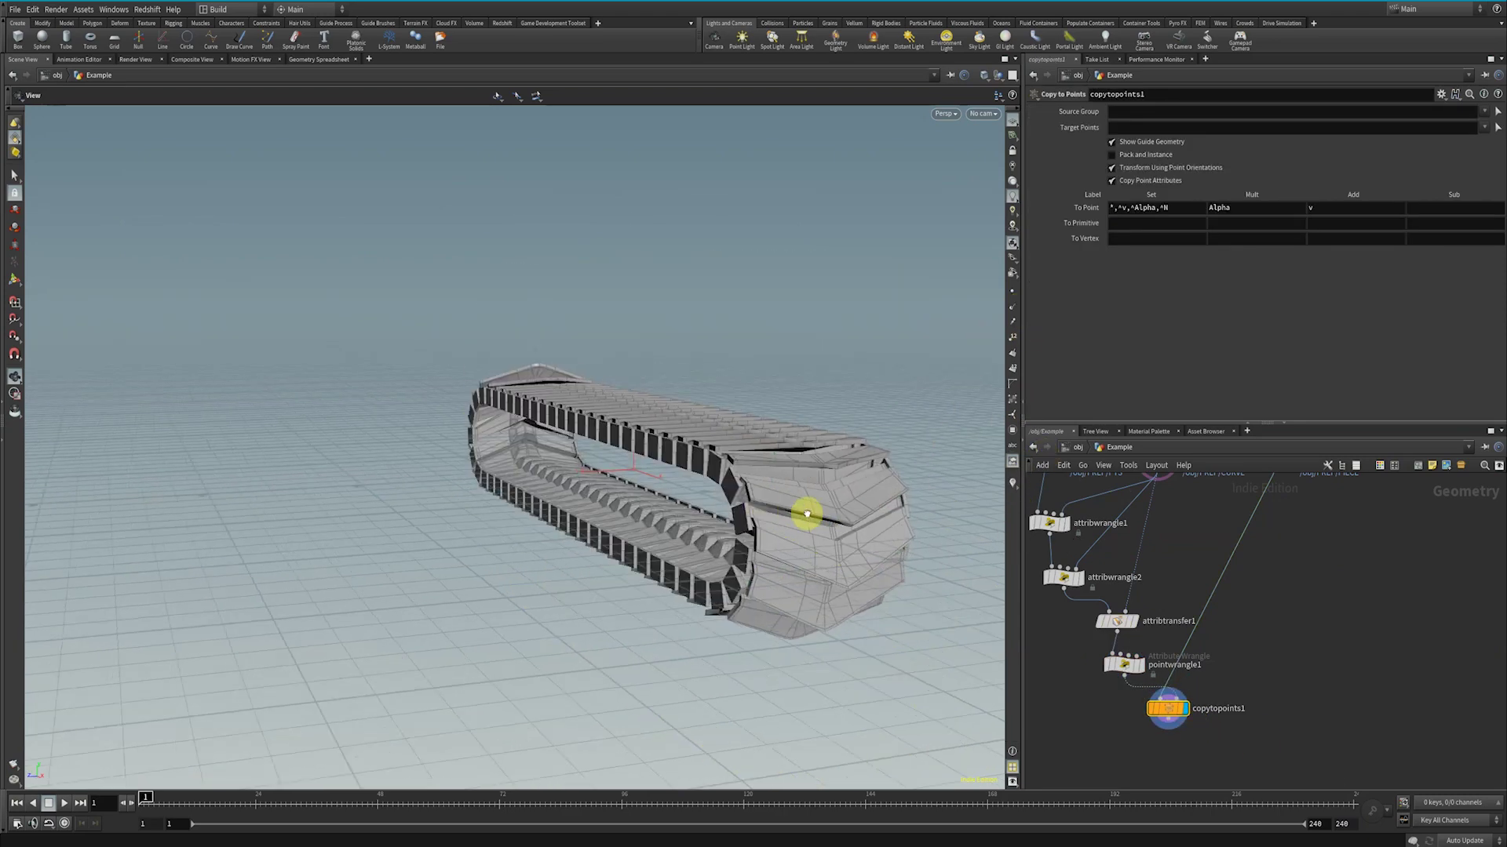
drag(807, 514, 850, 508)
Slide the track pieces along the curve by setting the Offset of attribwrangle2 to -0.224 and inspect the track.
click(1125, 665)
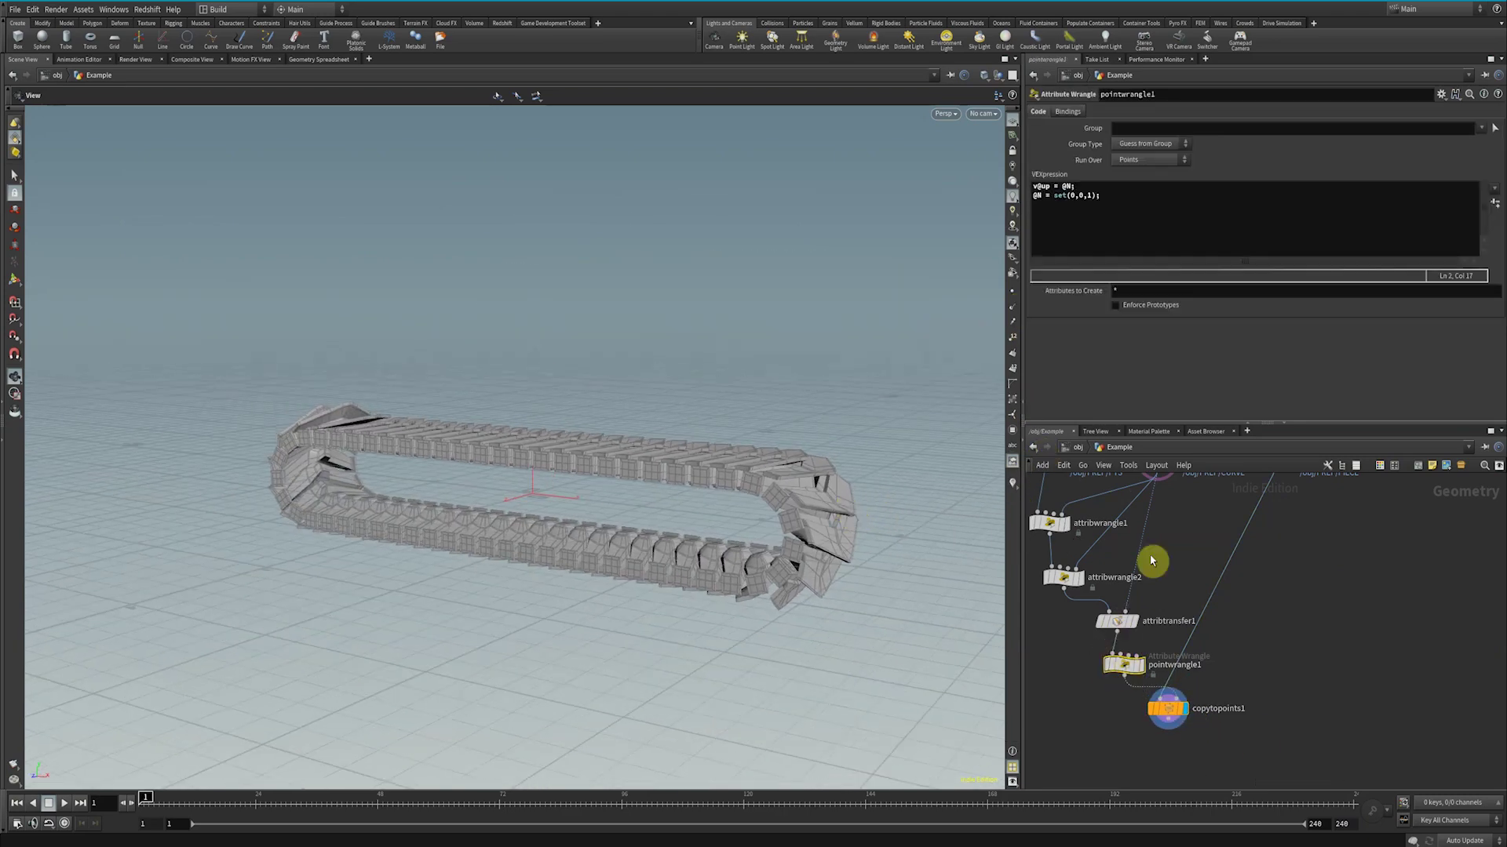
click(1111, 624)
click(1063, 578)
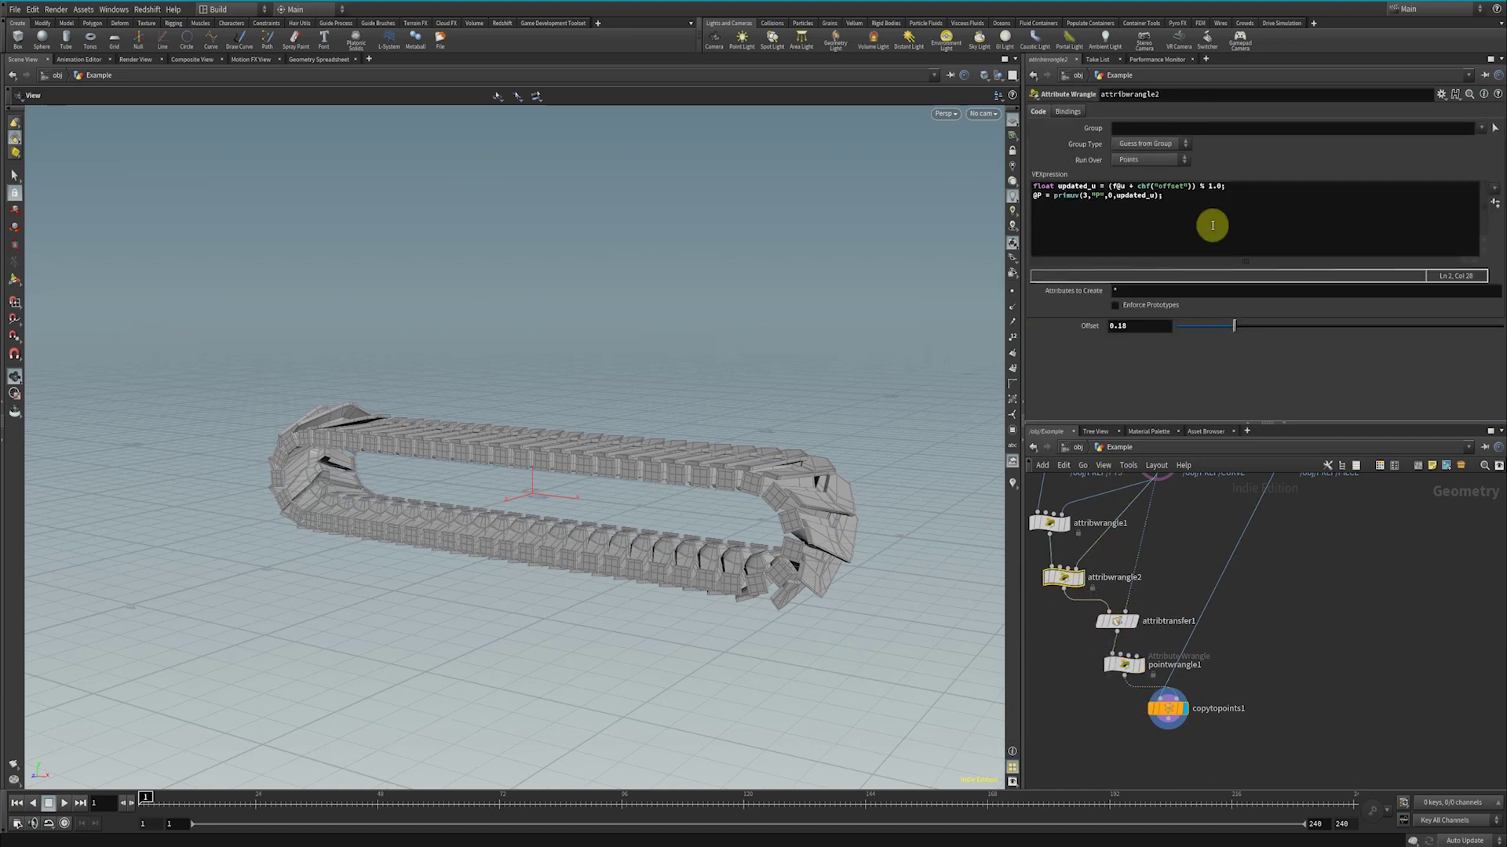
mouse_move(1156, 326)
middle_down()
mouse_move(1201, 374)
mouse_move(1234, 372)
mouse_move(440, 329)
mouse_move(91, 293)
mouse_move(1161, 275)
mouse_move(831, 286)
mouse_move(1158, 330)
middle_up()
drag(761, 525, 854, 494)
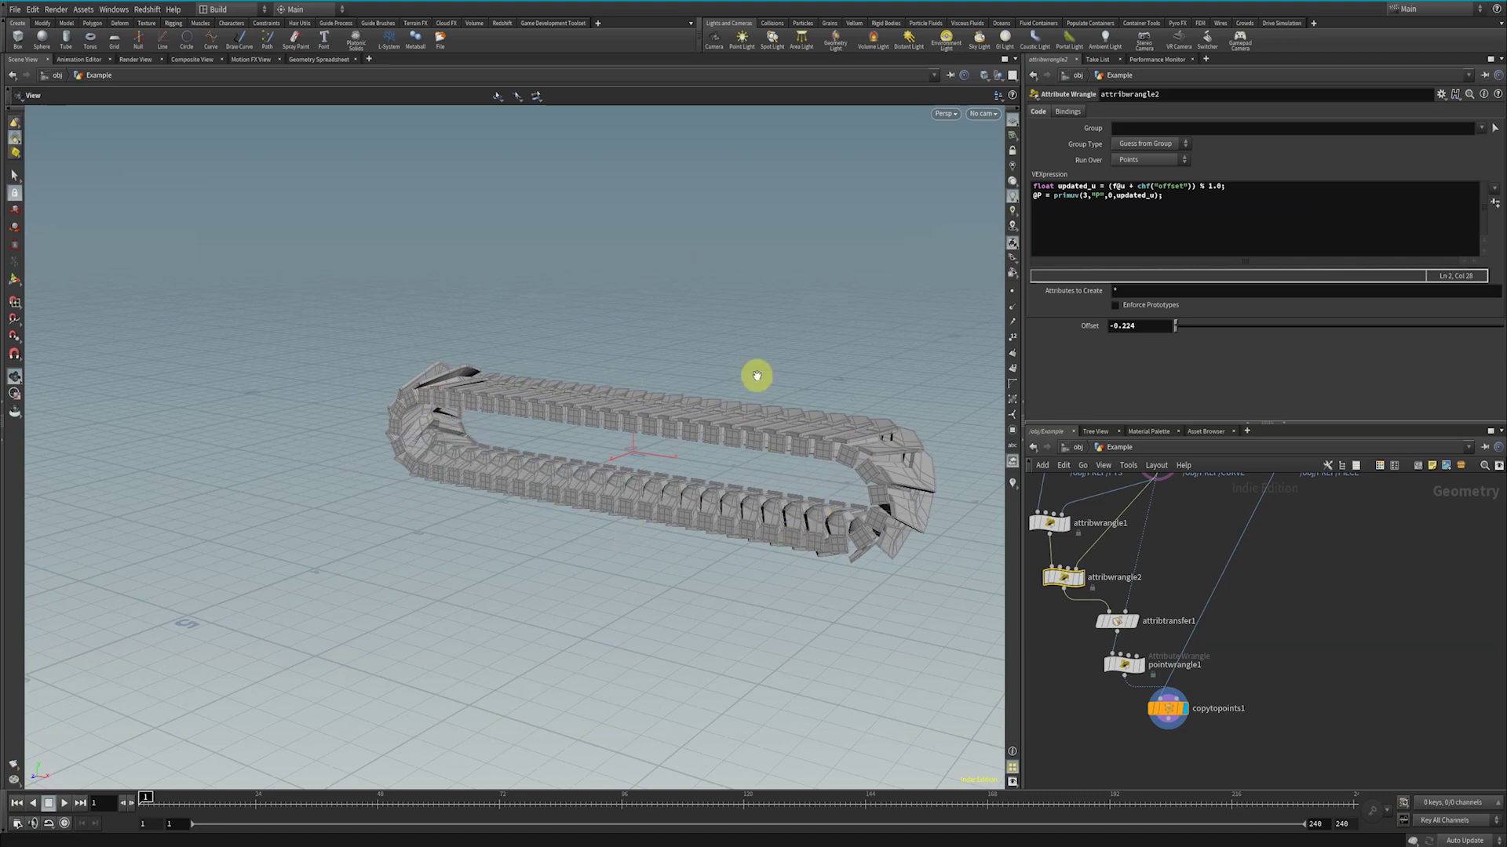
drag(498, 356, 531, 438)
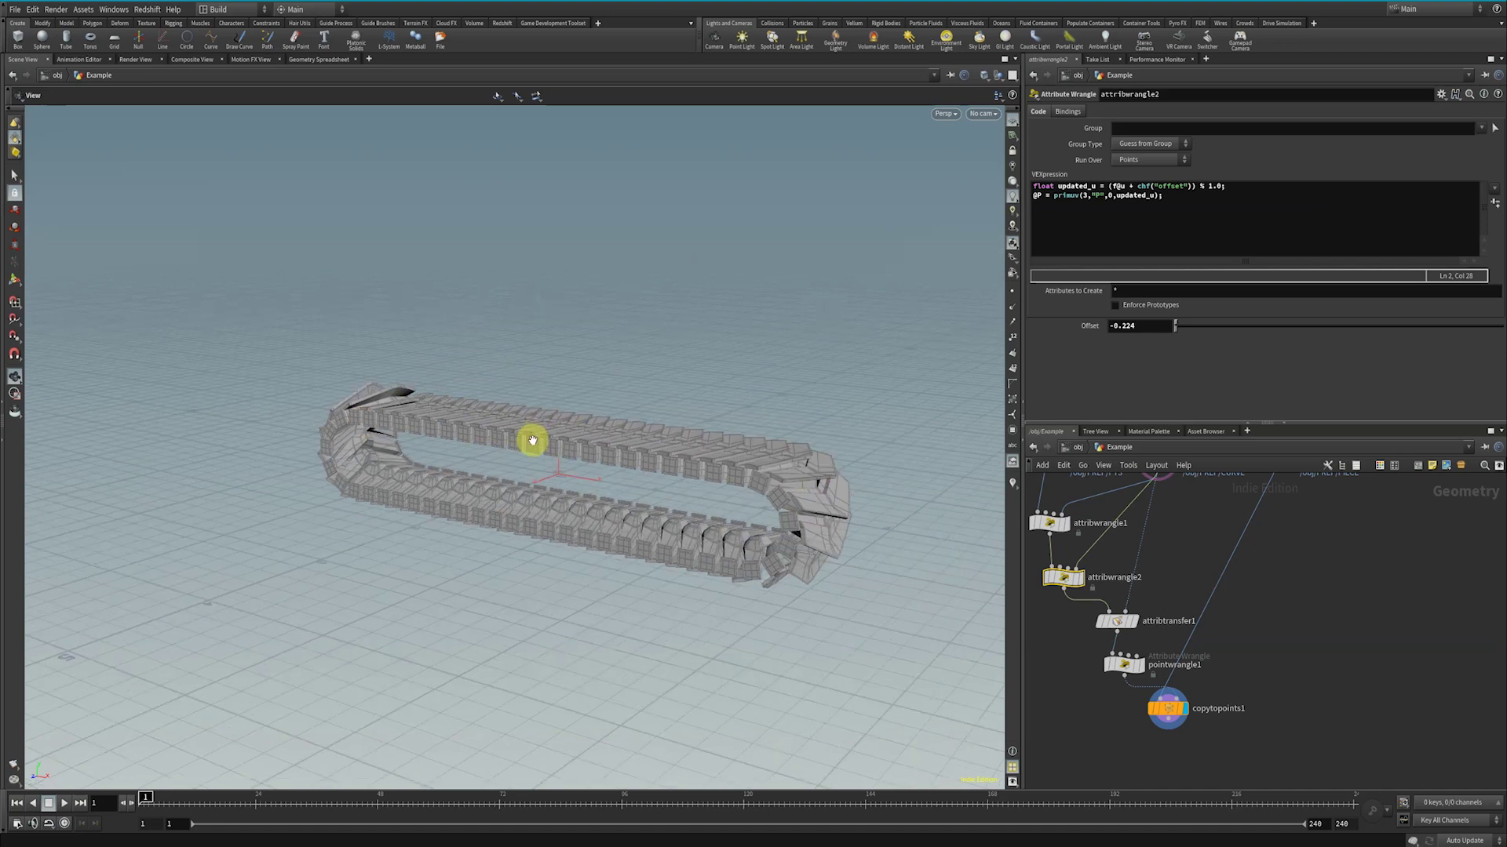